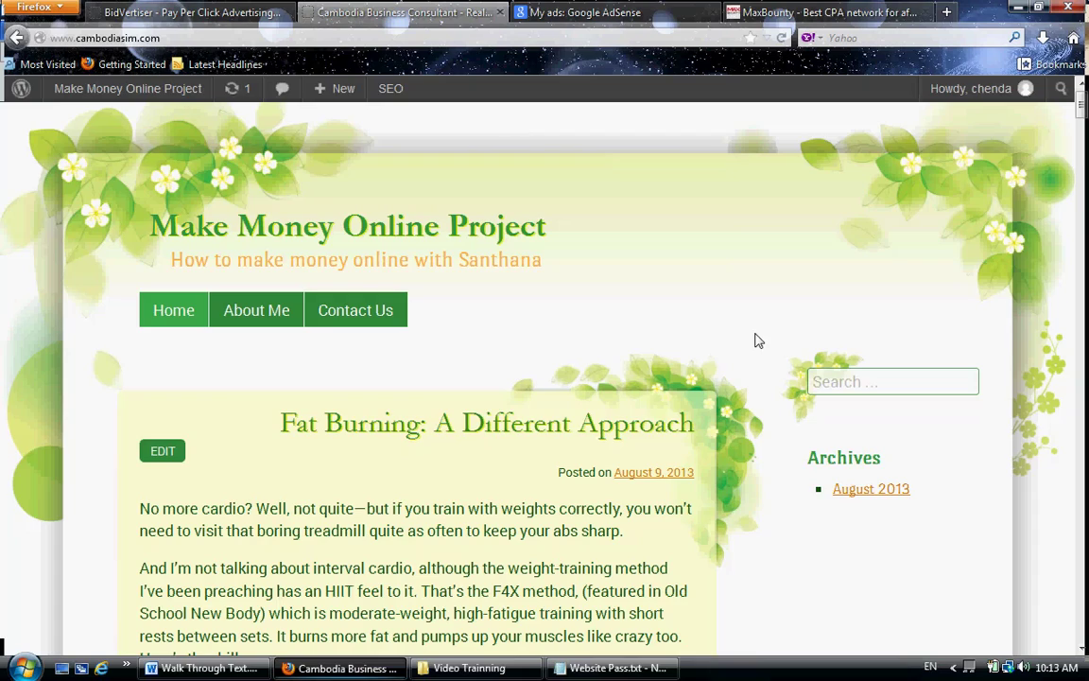
- Scroll through the site's front page down to the bottom and back up
{"action": "scroll", "coordinate": [756, 340], "scroll_direction": "down", "scroll_amount": 15}
{"action": "scroll", "coordinate": [768, 515], "scroll_direction": "down", "scroll_amount": 10}
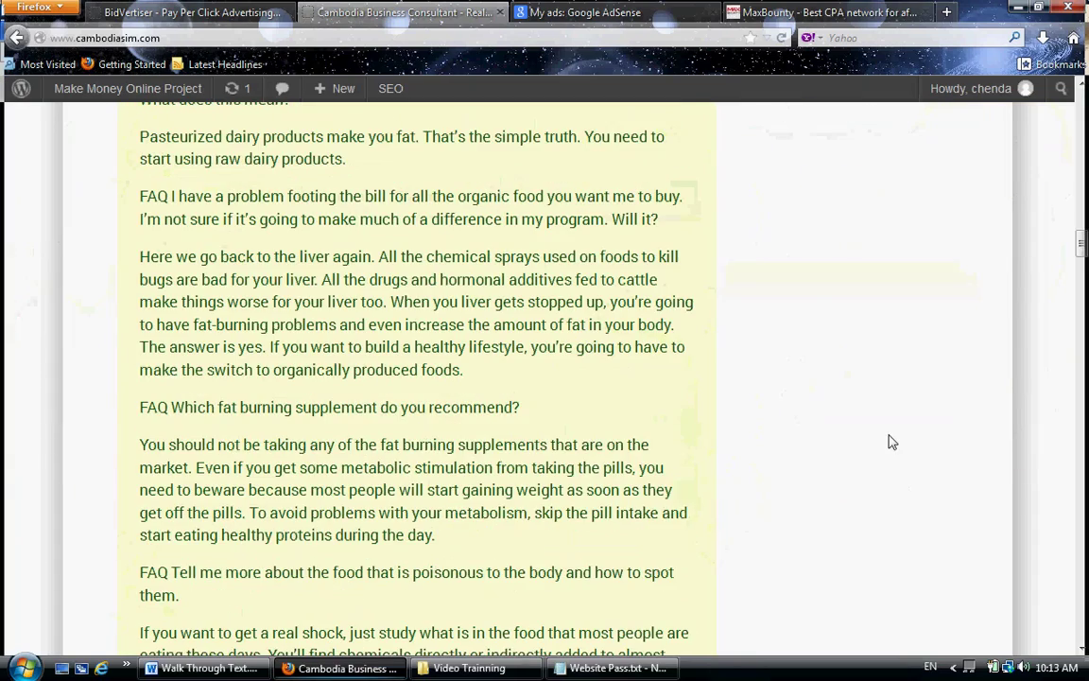
{"action": "key", "text": "End"}
{"action": "scroll", "coordinate": [977, 581], "scroll_direction": "up", "scroll_amount": 15}
{"action": "scroll", "coordinate": [888, 219], "scroll_direction": "up", "scroll_amount": 20}
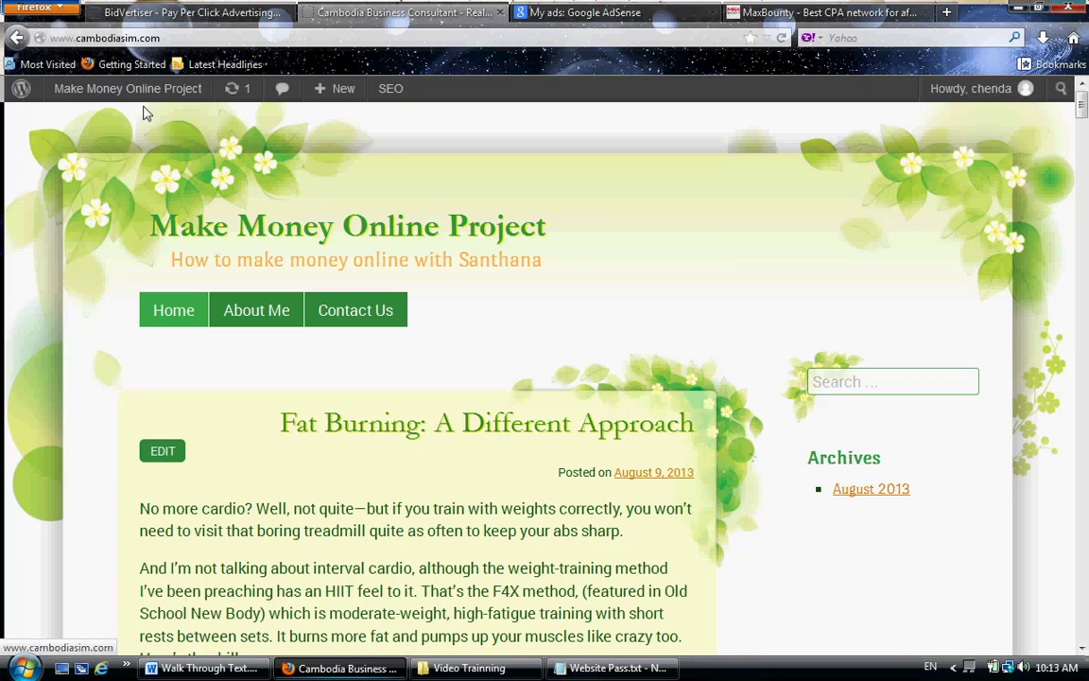
- Go to the admin Dashboard from the admin bar, then to the Users list
{"action": "mouse_move", "coordinate": [115, 97]}
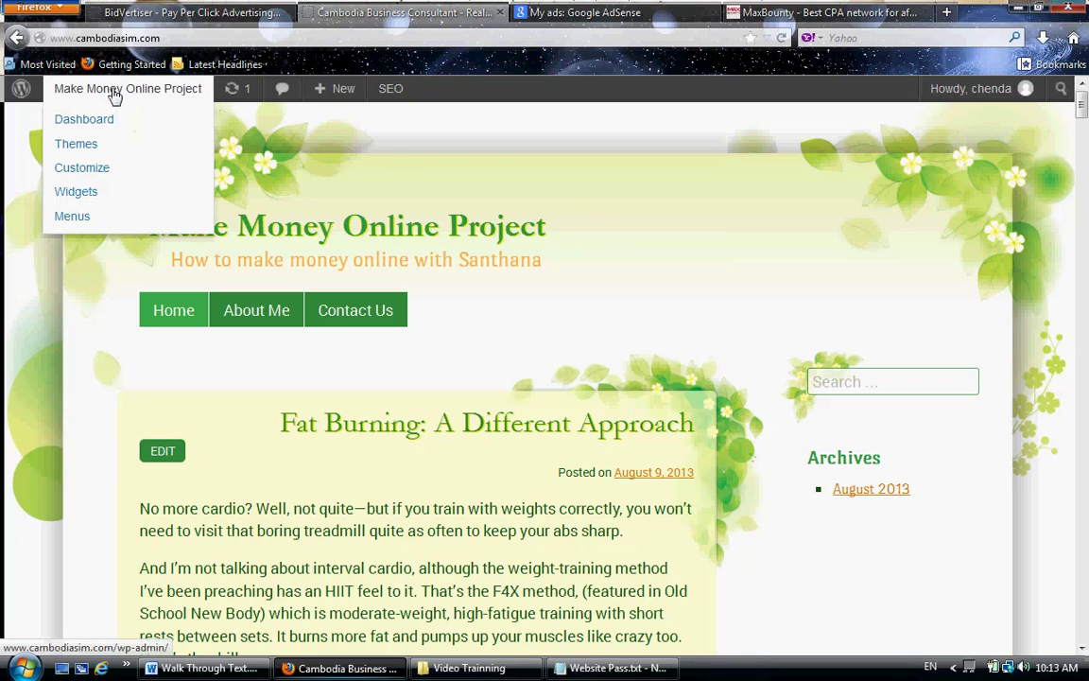
{"action": "left_click", "coordinate": [160, 127]}
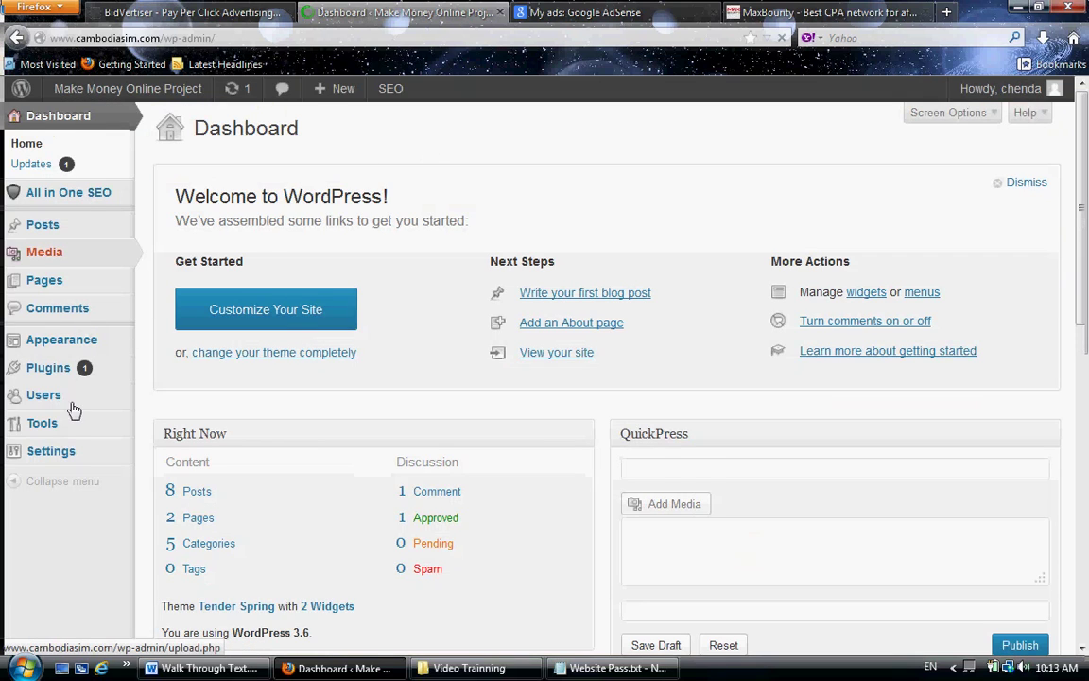
{"action": "mouse_move", "coordinate": [47, 405]}
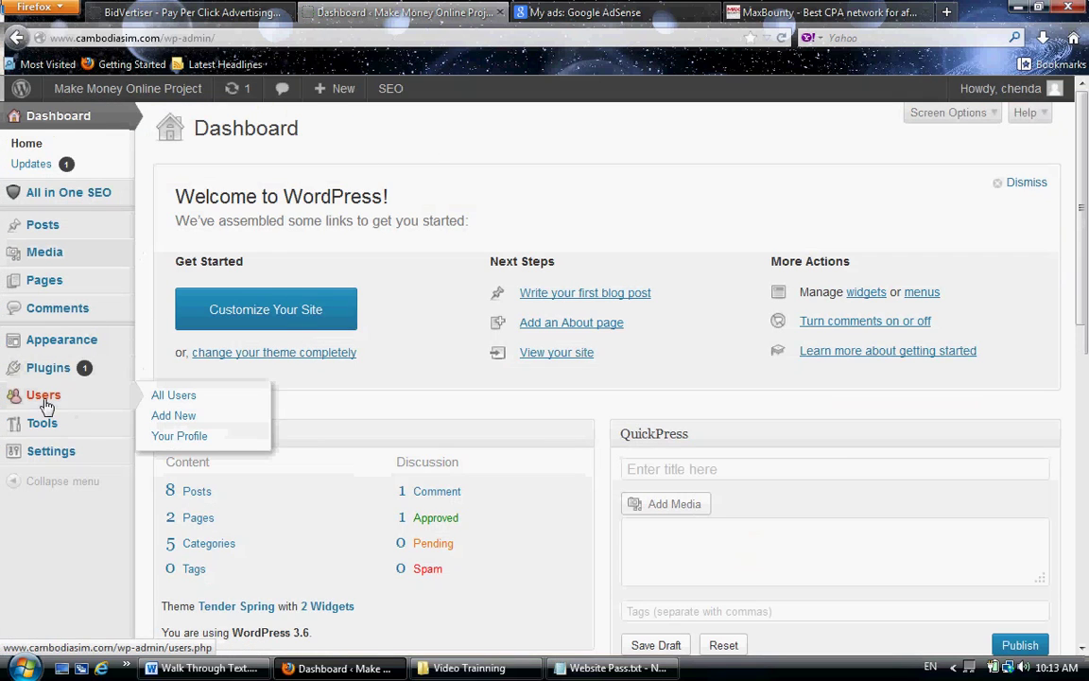
{"action": "left_click", "coordinate": [47, 405]}
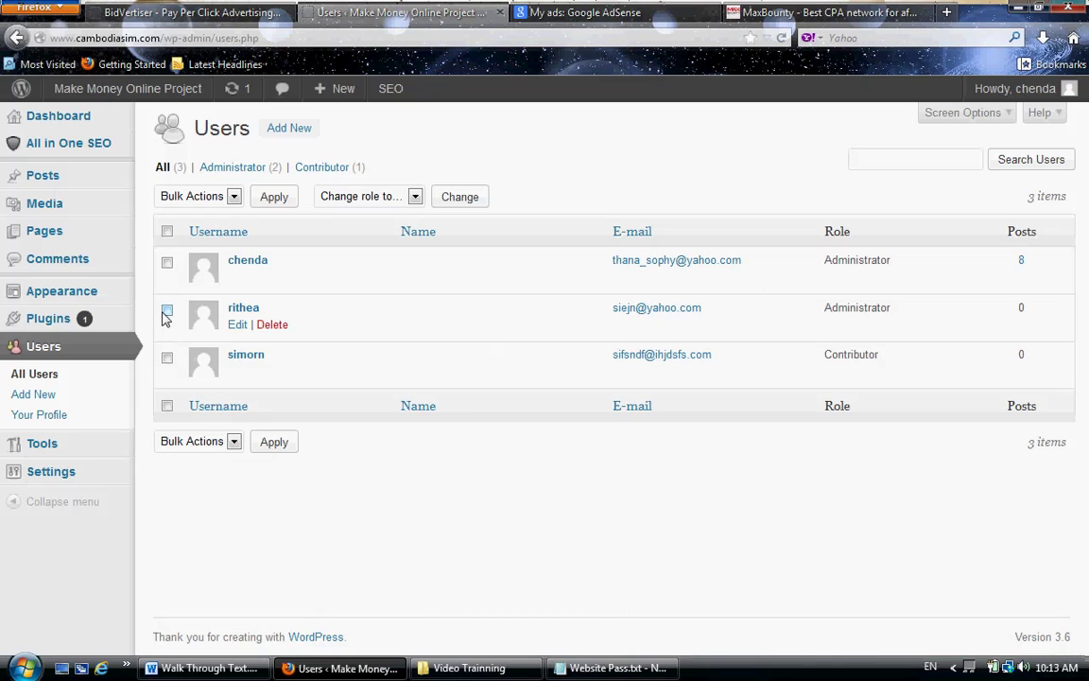
- Bulk-delete the second and third users, attributing their posts to the remaining administrator
{"action": "left_click", "coordinate": [165, 312]}
{"action": "left_click", "coordinate": [166, 358]}
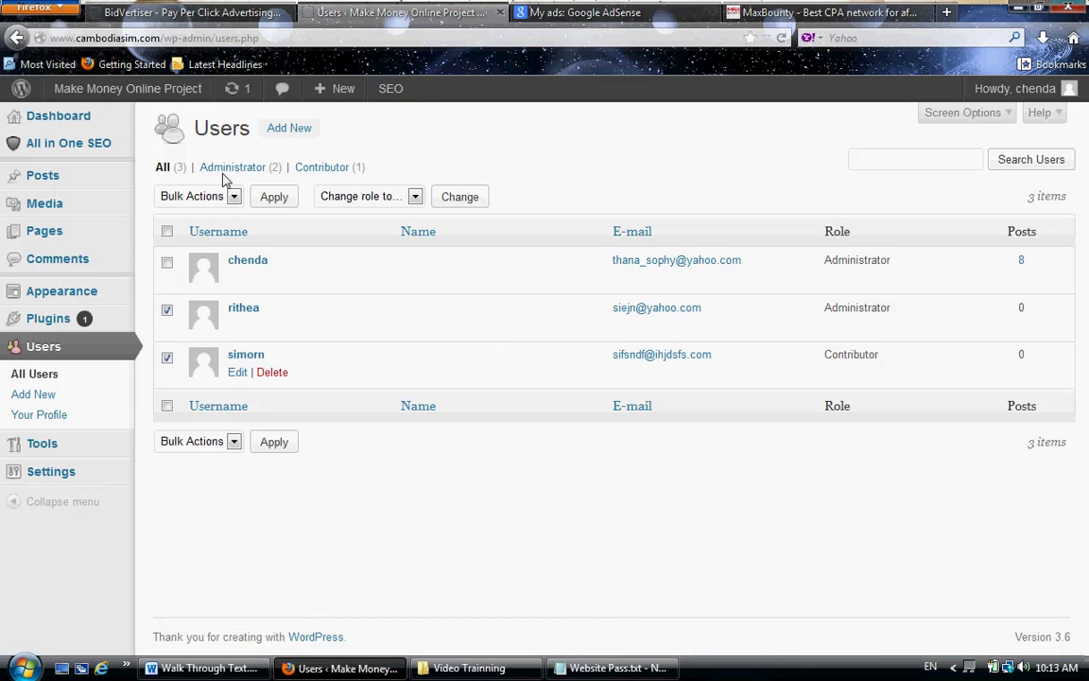
{"action": "left_click", "coordinate": [203, 196]}
{"action": "left_click", "coordinate": [185, 228]}
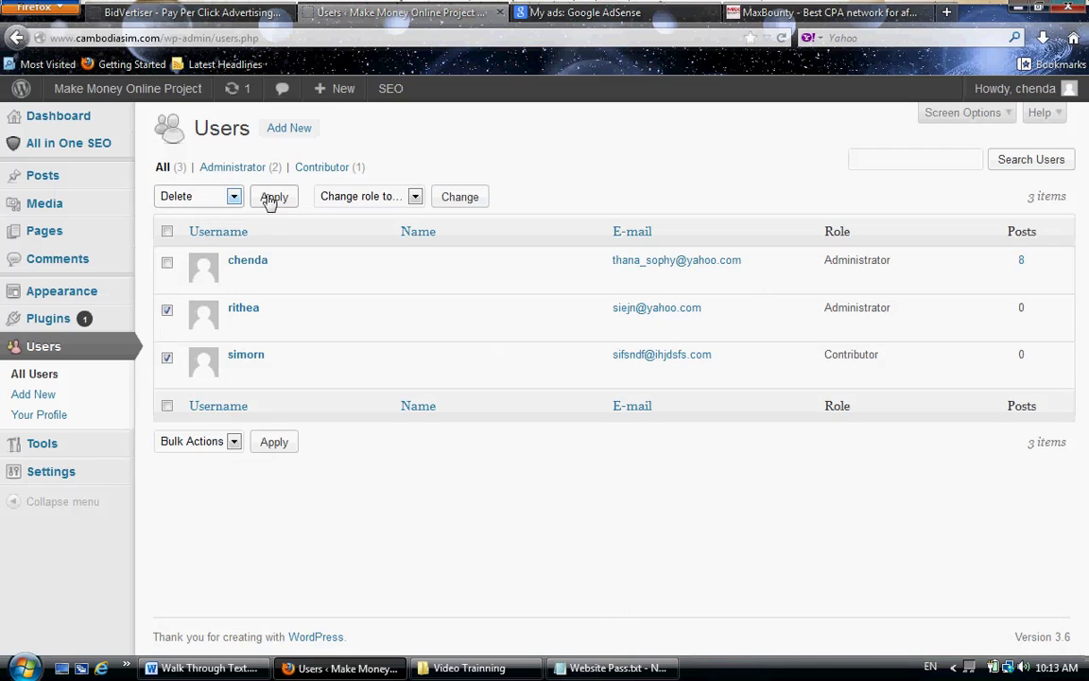
{"action": "left_click", "coordinate": [274, 199]}
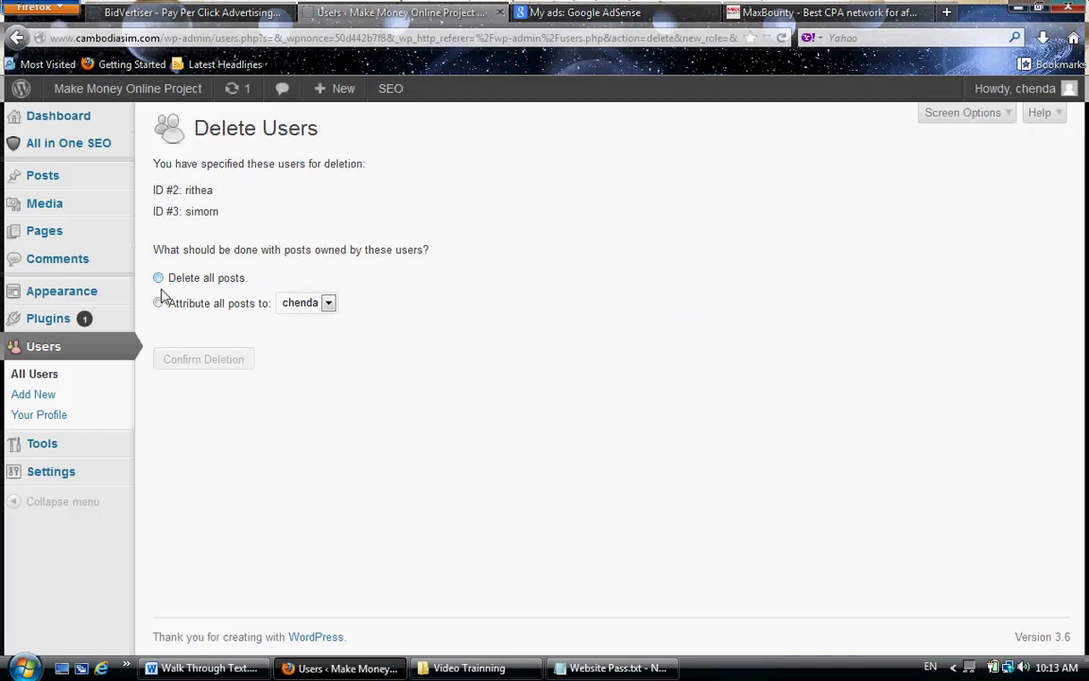
{"action": "left_click", "coordinate": [157, 302]}
{"action": "left_click", "coordinate": [227, 364]}
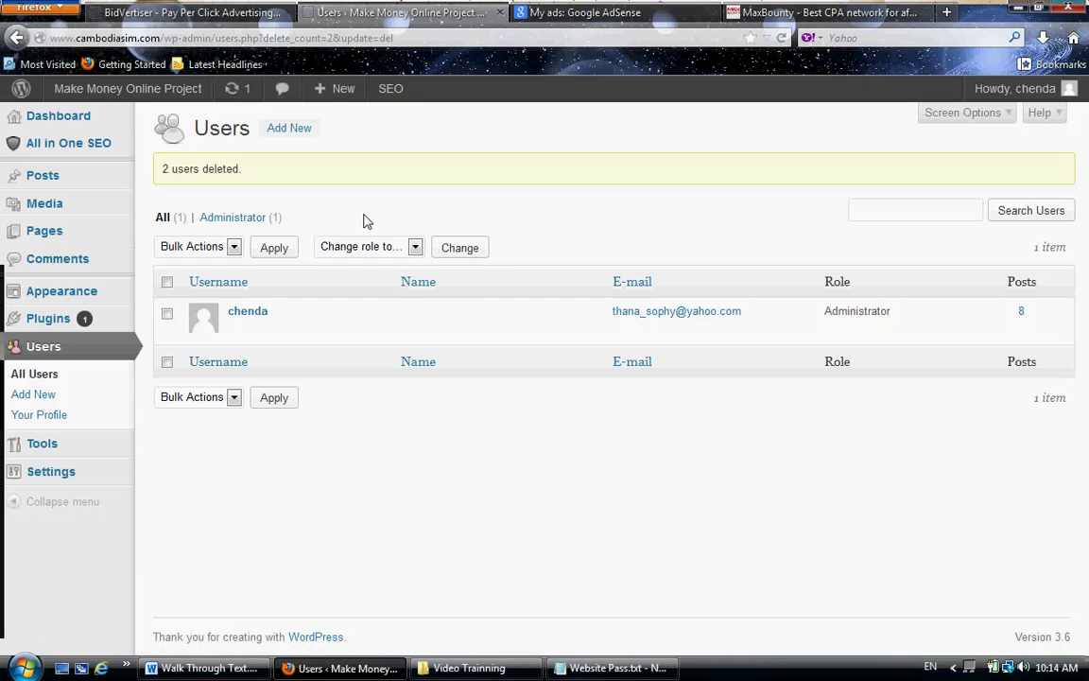
{"action": "mouse_move", "coordinate": [63, 299]}
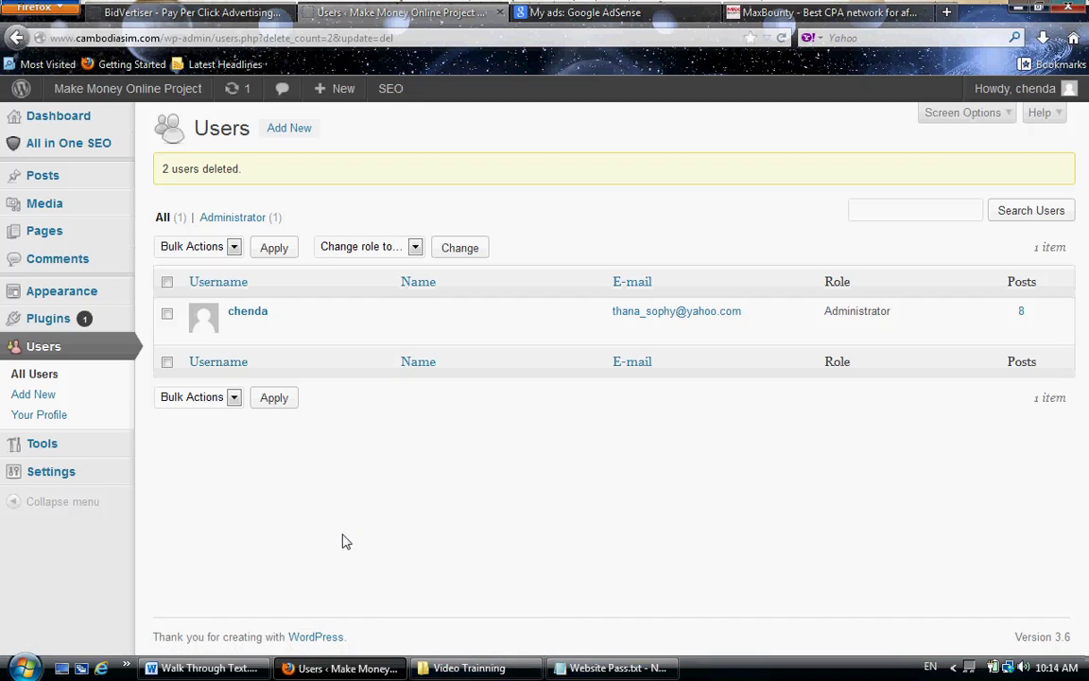
{"action": "mouse_move", "coordinate": [73, 480]}
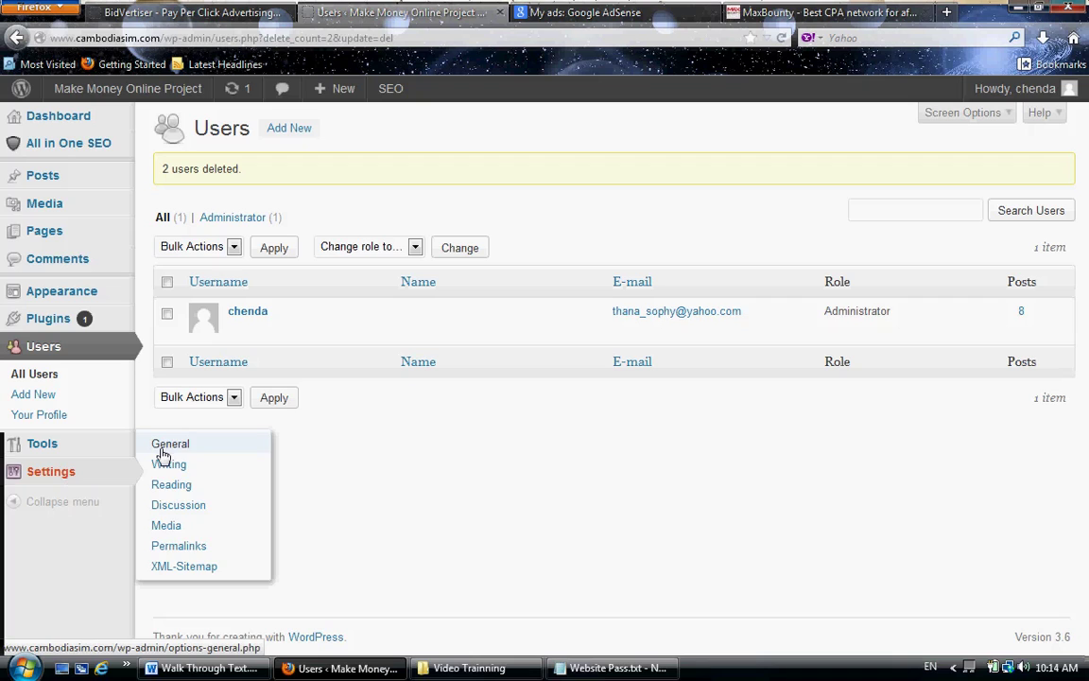
- Go to Settings > General and zoom the page to review the Membership registration setting
{"action": "left_click", "coordinate": [163, 451]}
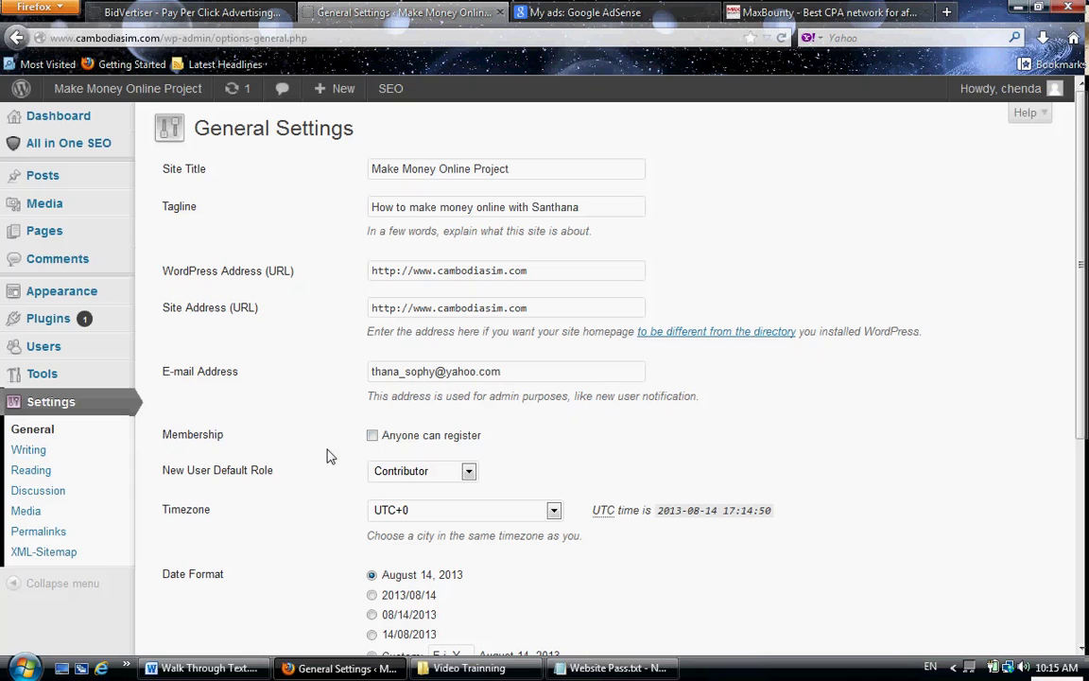
{"action": "key", "text": "ctrl+minus"}
{"action": "key", "text": "ctrl+minus"}
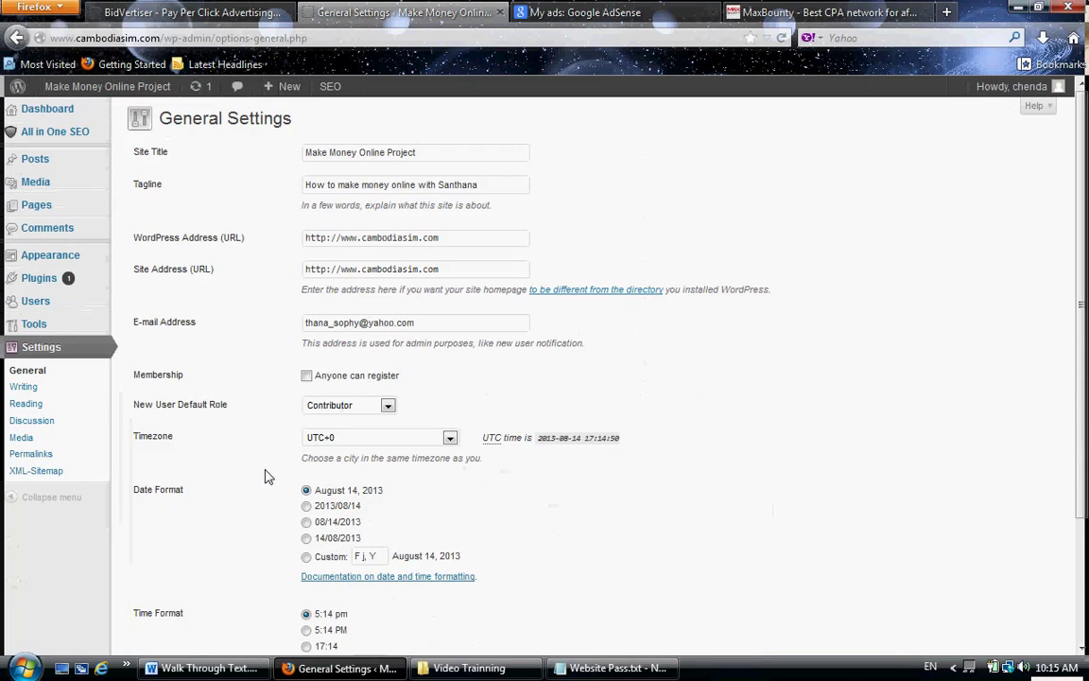
{"action": "key", "text": "ctrl+plus"}
{"action": "key", "text": "ctrl+plus"}
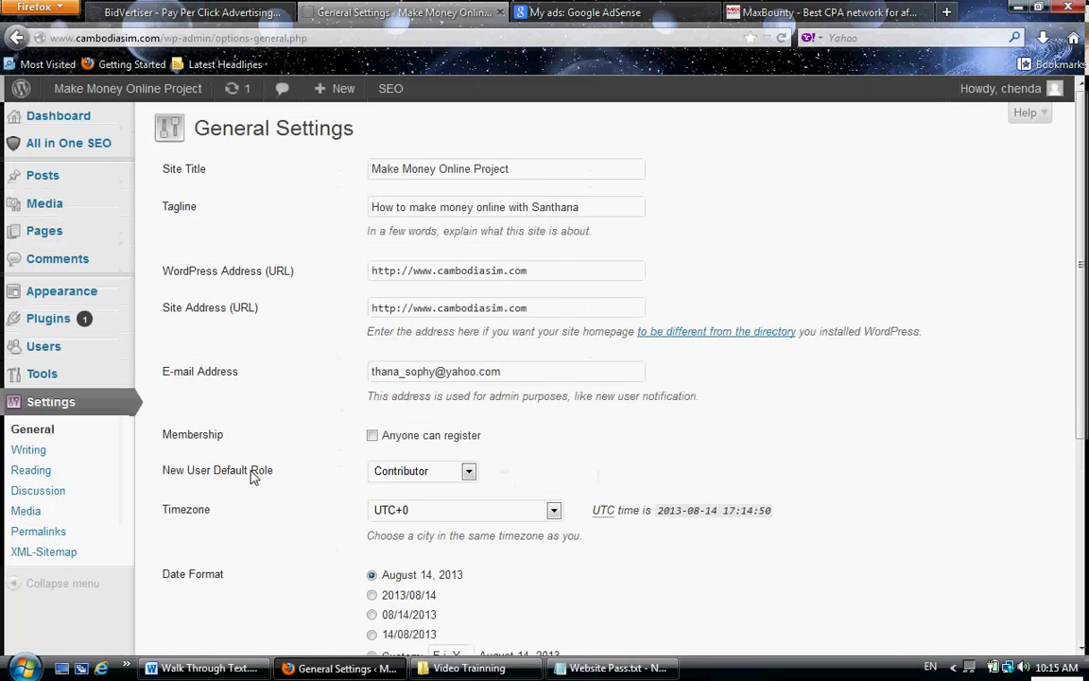
{"action": "key", "text": "ctrl+plus"}
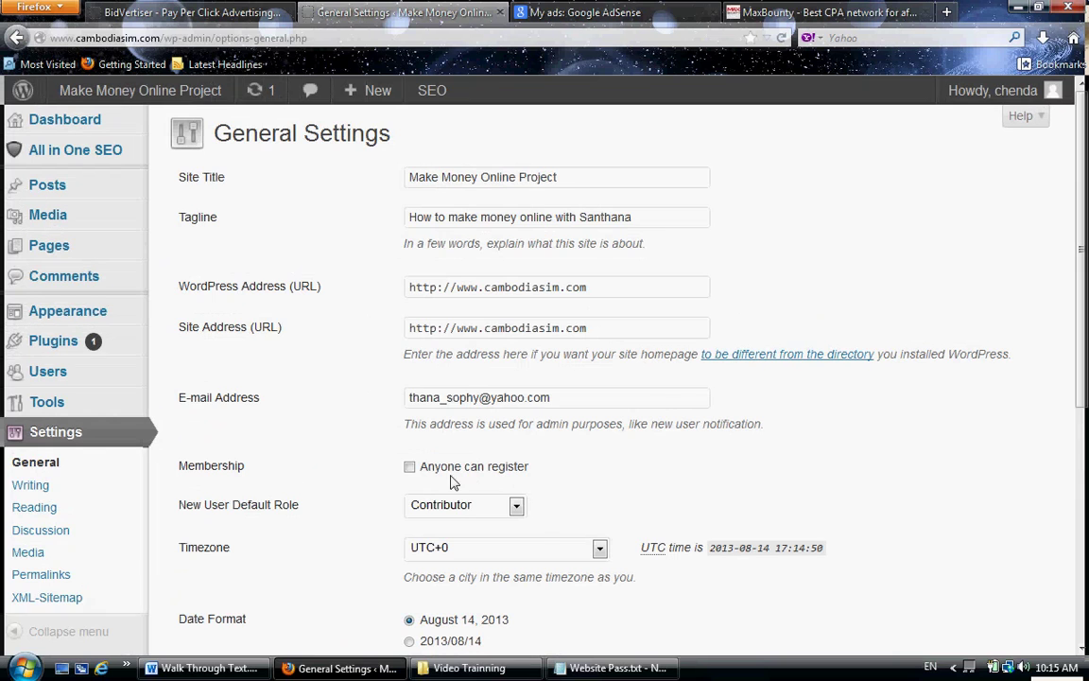
{"action": "key", "text": "ctrl+plus"}
{"action": "left_click_drag", "start_coordinate": [661, 535], "coordinate": [378, 496]}
{"action": "left_click", "coordinate": [374, 501]}
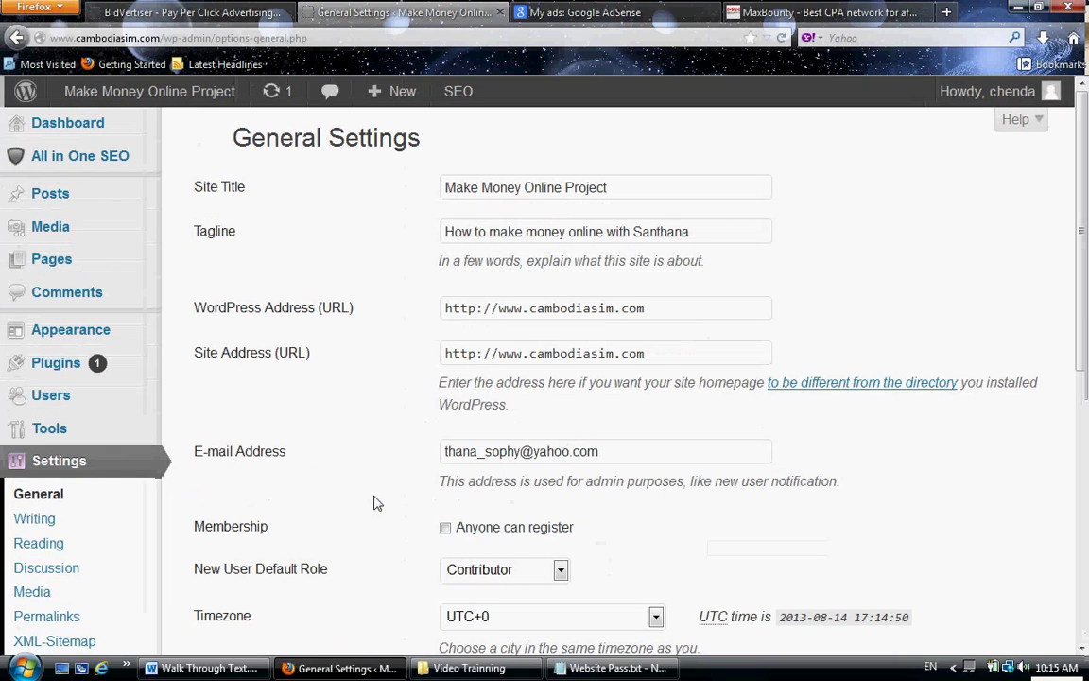
- Toggle 'Anyone can register' on and back off, then expand the New User Default Role list
{"action": "scroll", "coordinate": [377, 506], "scroll_direction": "down", "scroll_amount": 4}
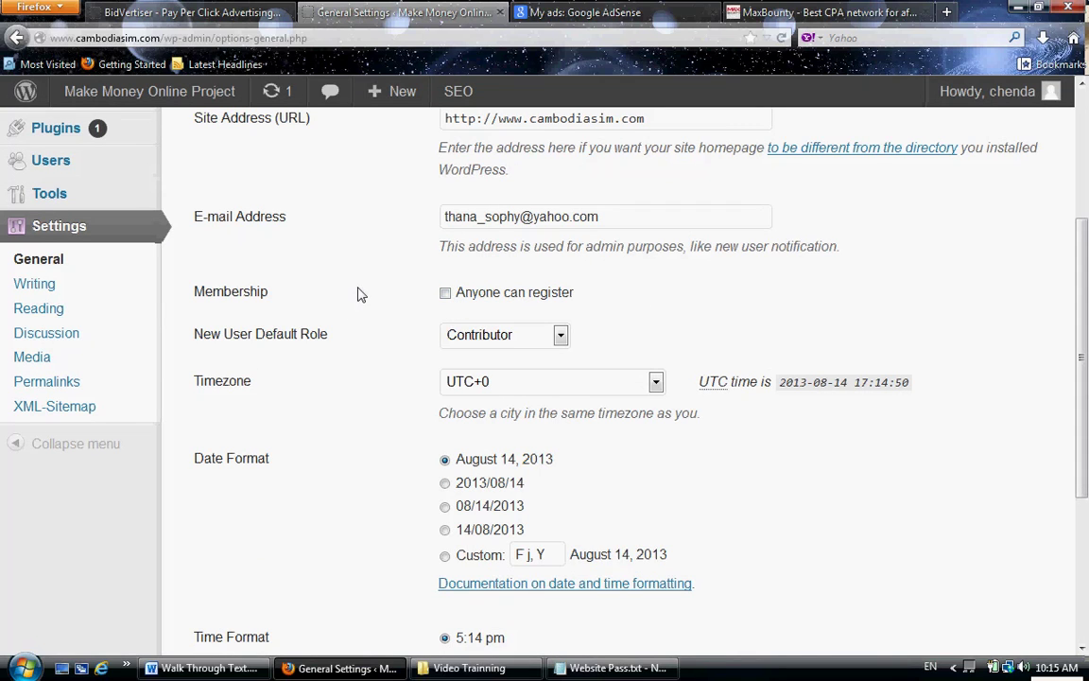
{"action": "left_click", "coordinate": [445, 295]}
{"action": "left_click", "coordinate": [444, 295]}
{"action": "left_click", "coordinate": [535, 350]}
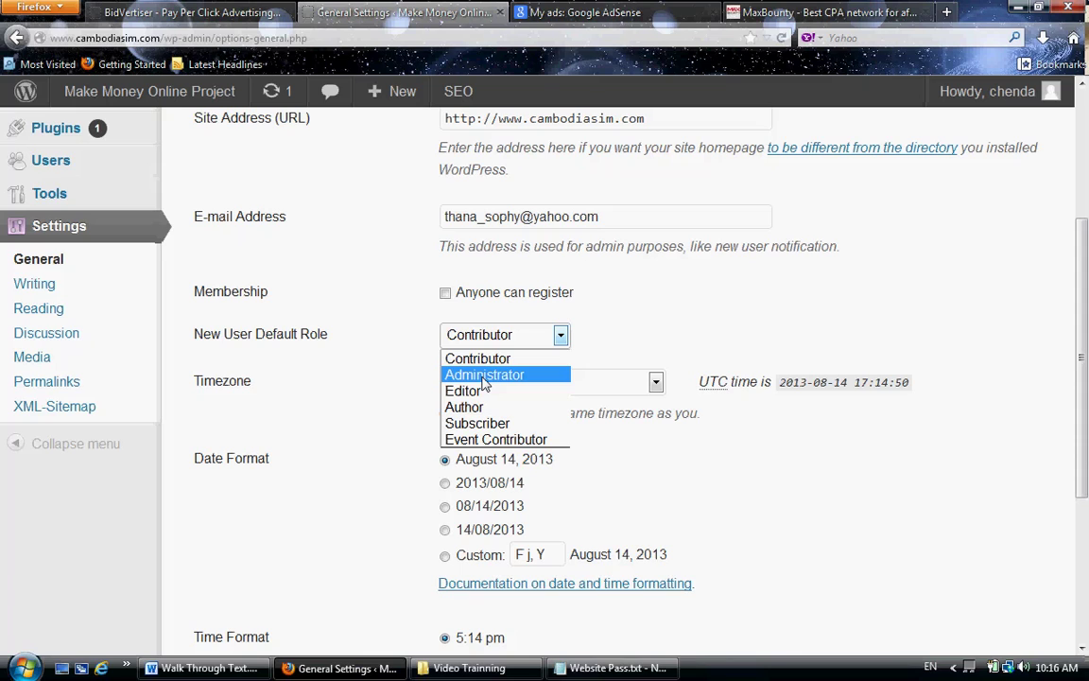
- Close the role list leaving Contributor selected, and scroll back up the settings page
{"action": "left_click", "coordinate": [312, 331]}
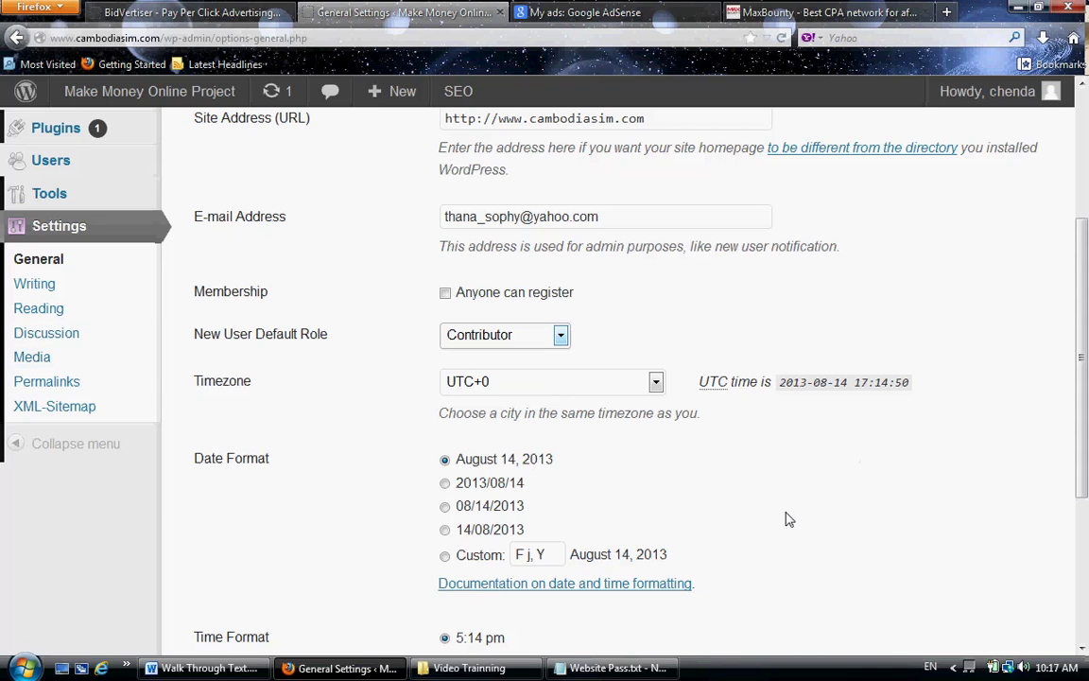
{"action": "scroll", "coordinate": [787, 496], "scroll_direction": "up", "scroll_amount": 2}
{"action": "scroll", "coordinate": [343, 204], "scroll_direction": "up", "scroll_amount": 3}
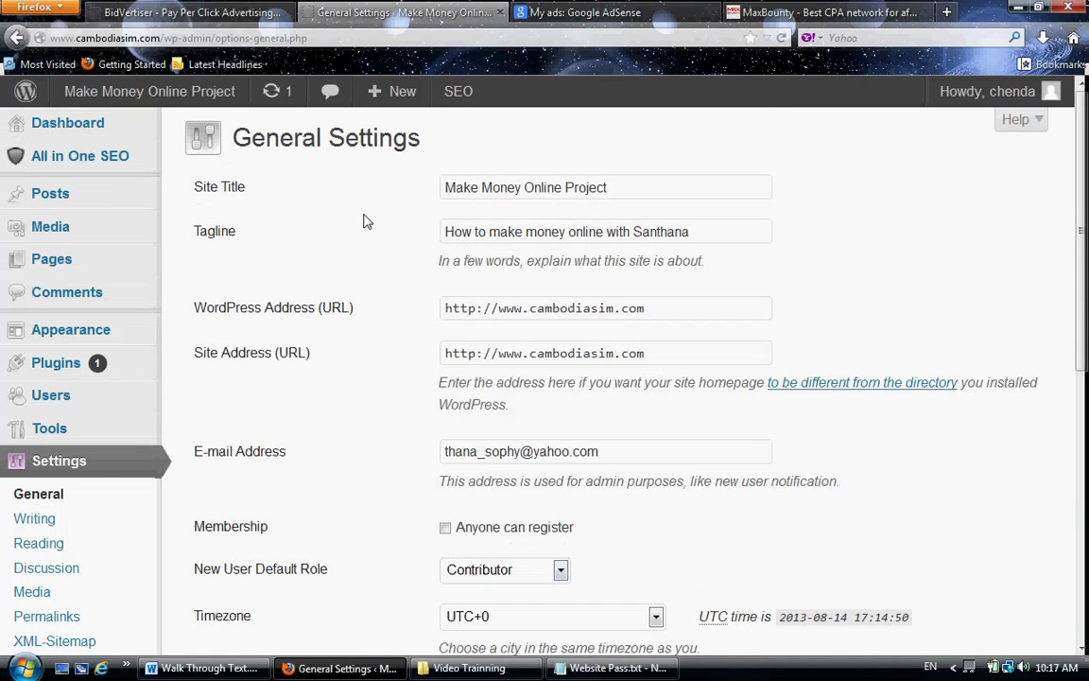
{"action": "scroll", "coordinate": [370, 221], "scroll_direction": "down", "scroll_amount": 10}
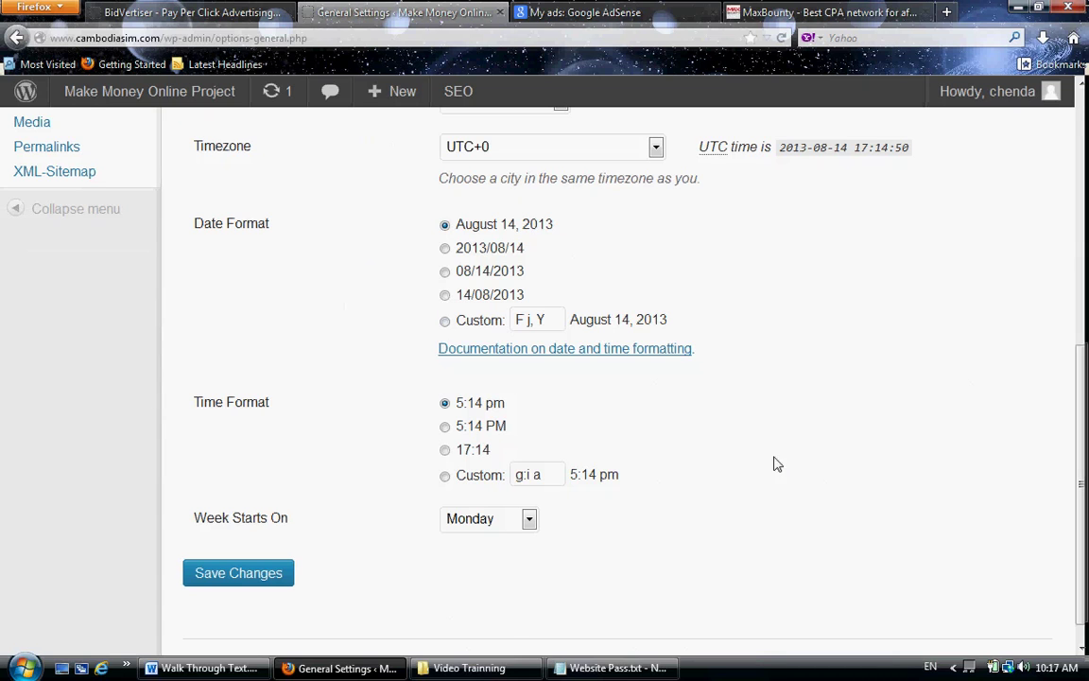
{"action": "scroll", "coordinate": [652, 364], "scroll_direction": "up", "scroll_amount": 4}
{"action": "scroll", "coordinate": [703, 413], "scroll_direction": "up", "scroll_amount": 2}
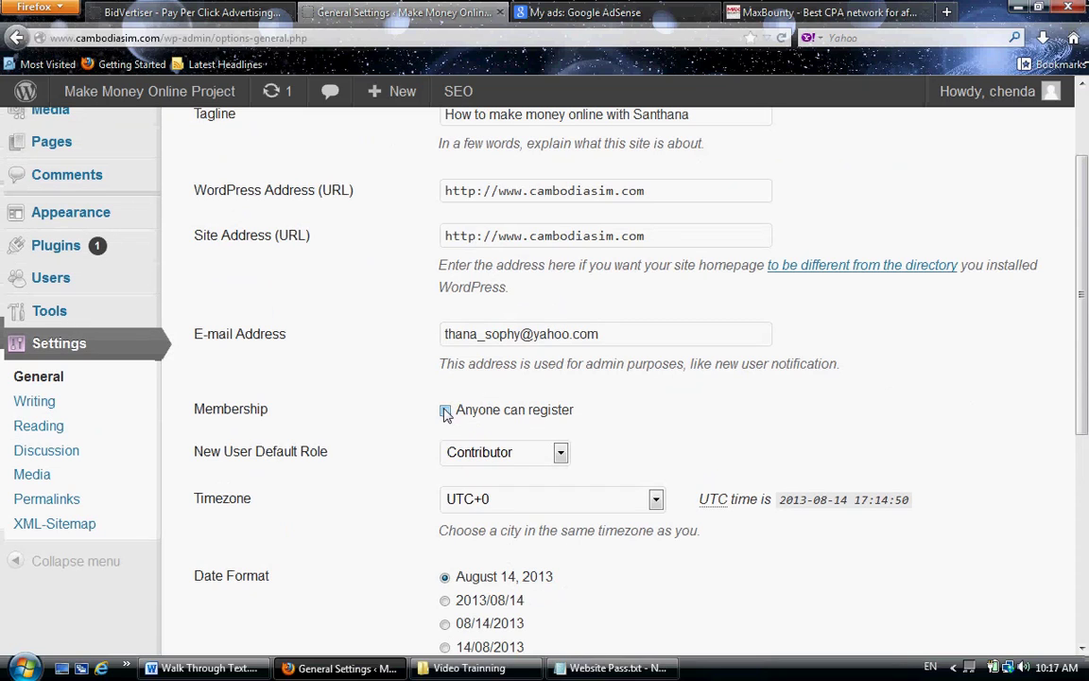
- Log out via the Howdy menu and select the login part of the page address
{"action": "mouse_move", "coordinate": [987, 91]}
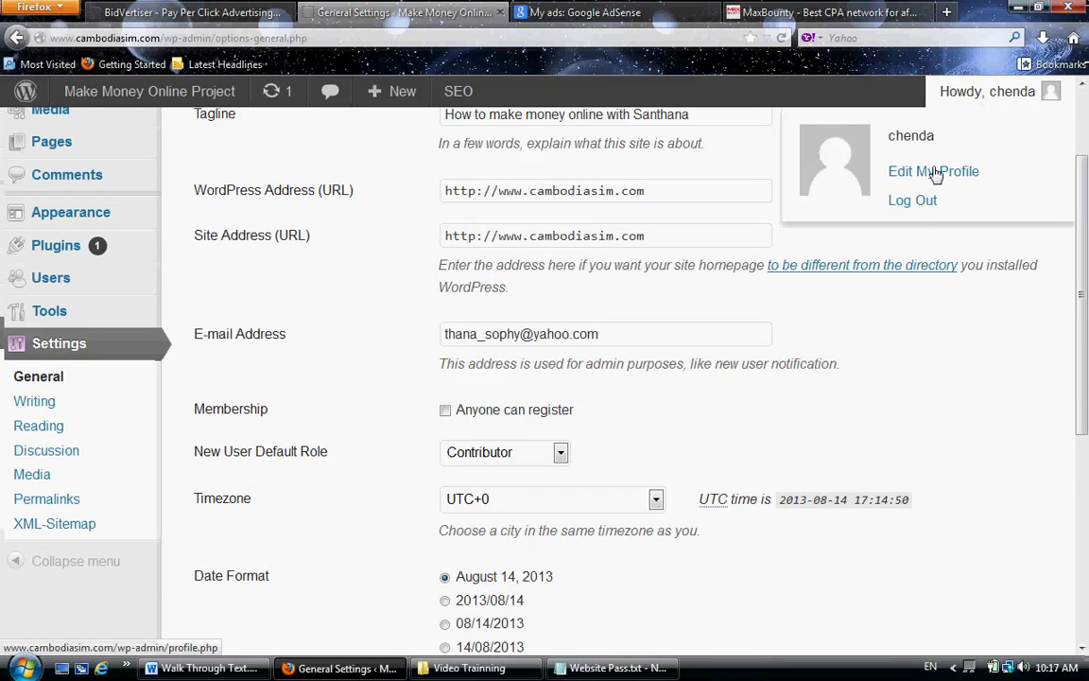
{"action": "left_click", "coordinate": [920, 209]}
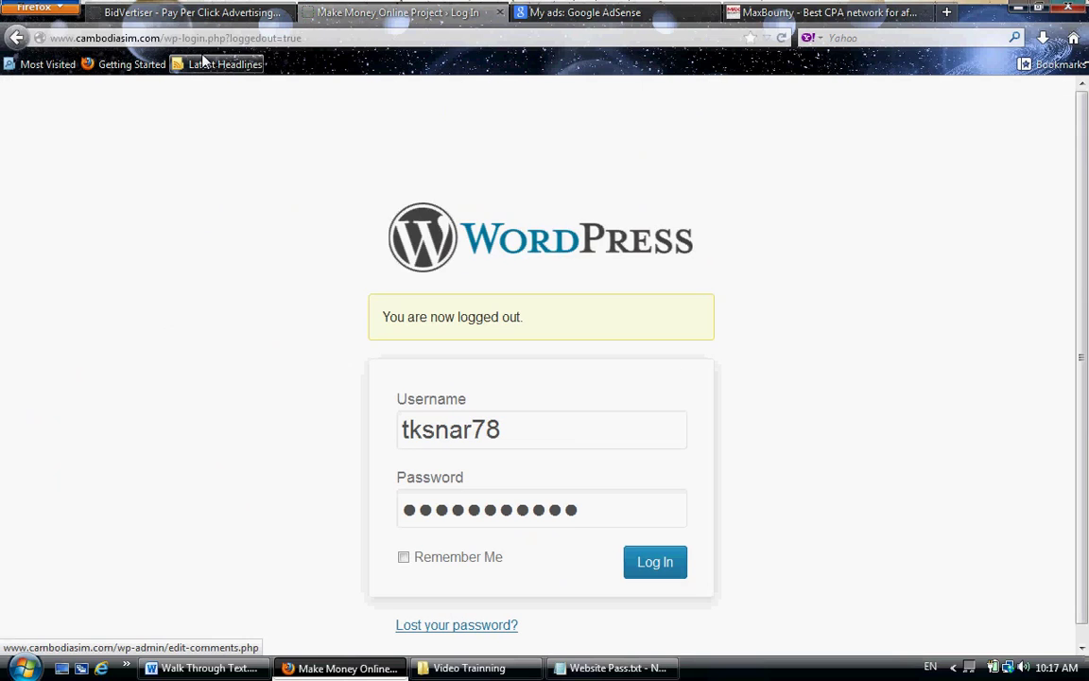
{"action": "scroll", "coordinate": [284, 338], "scroll_direction": "down", "scroll_amount": 1}
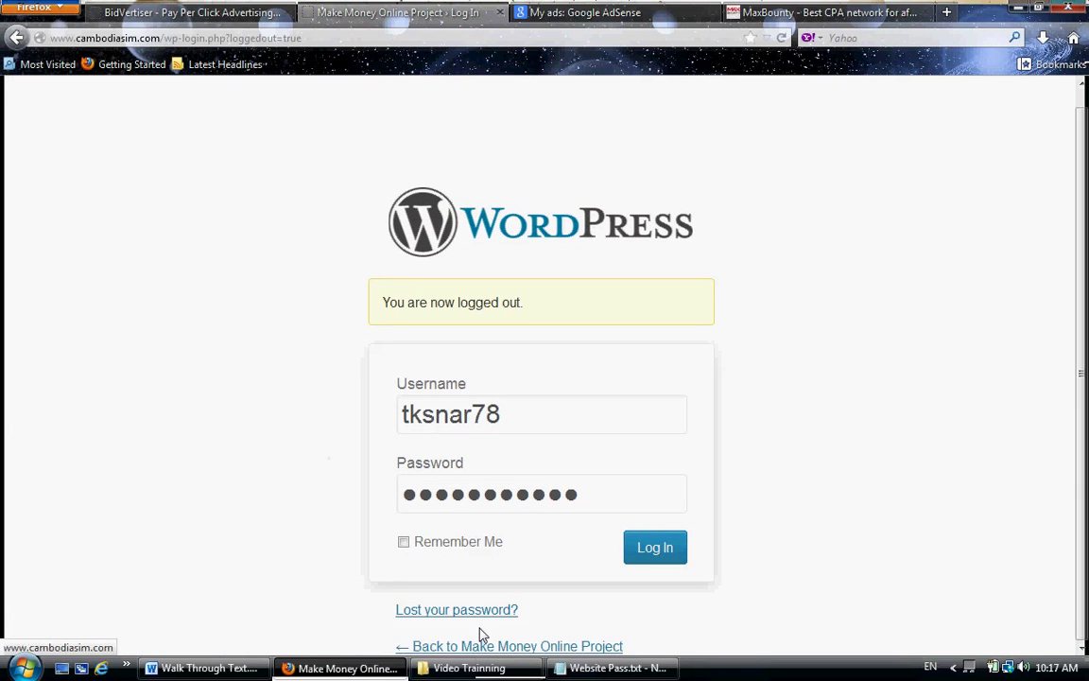
{"action": "left_click_drag", "start_coordinate": [498, 420], "coordinate": [371, 425]}
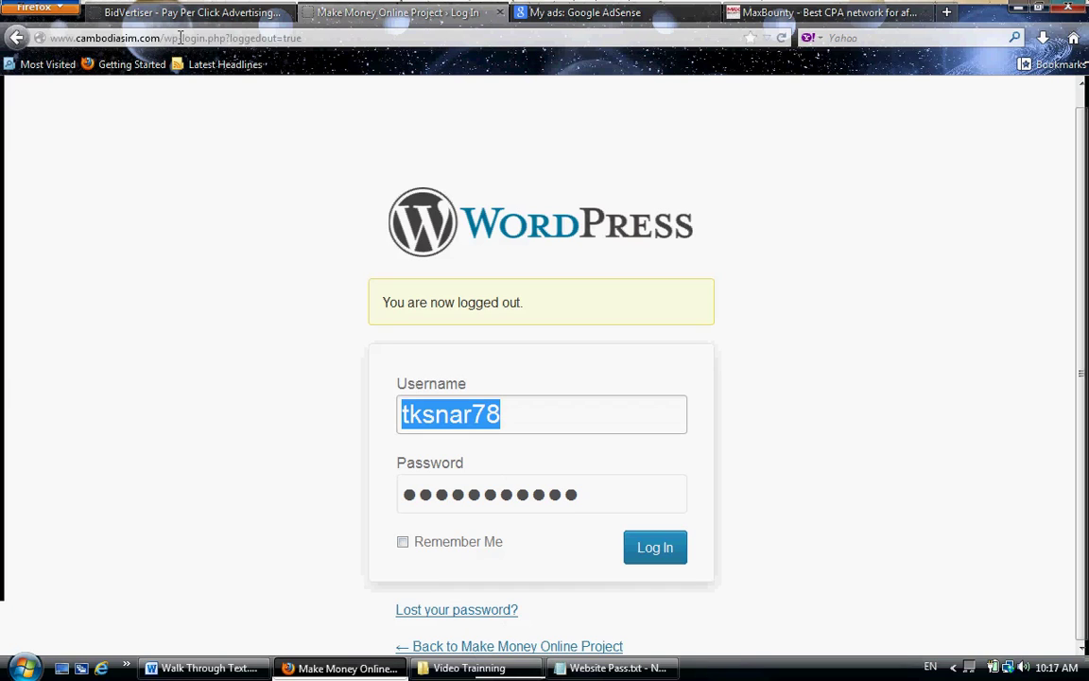
{"action": "left_click_drag", "start_coordinate": [182, 38], "coordinate": [466, 67]}
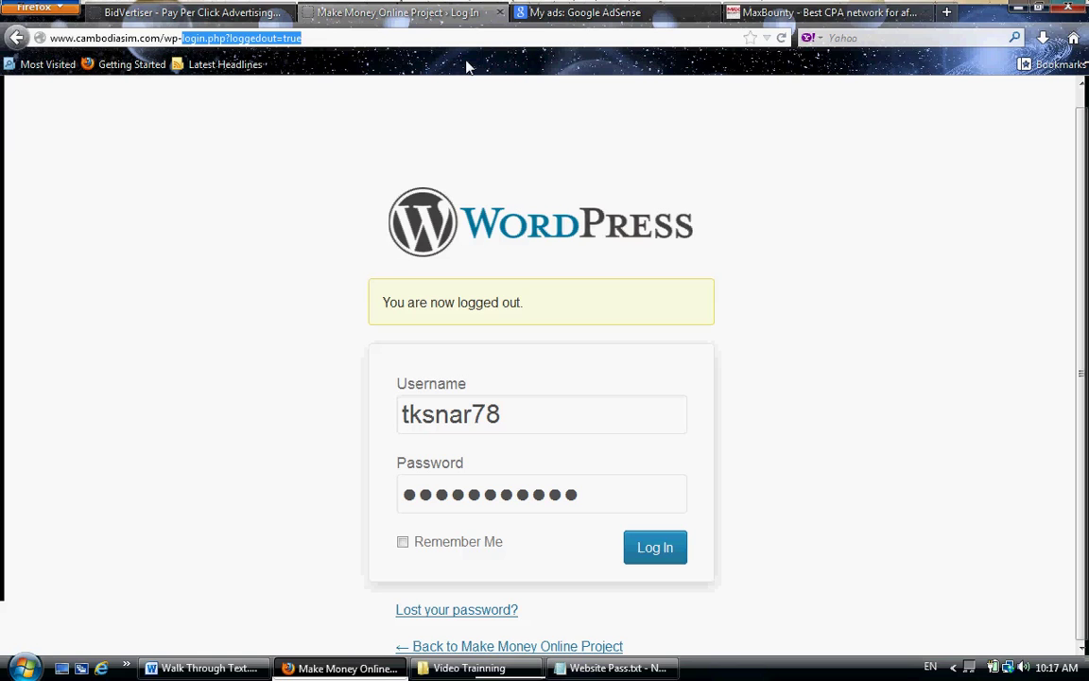
- Load the wp-admin address and log in with the administrator username and password
{"action": "type", "text": "admin"}
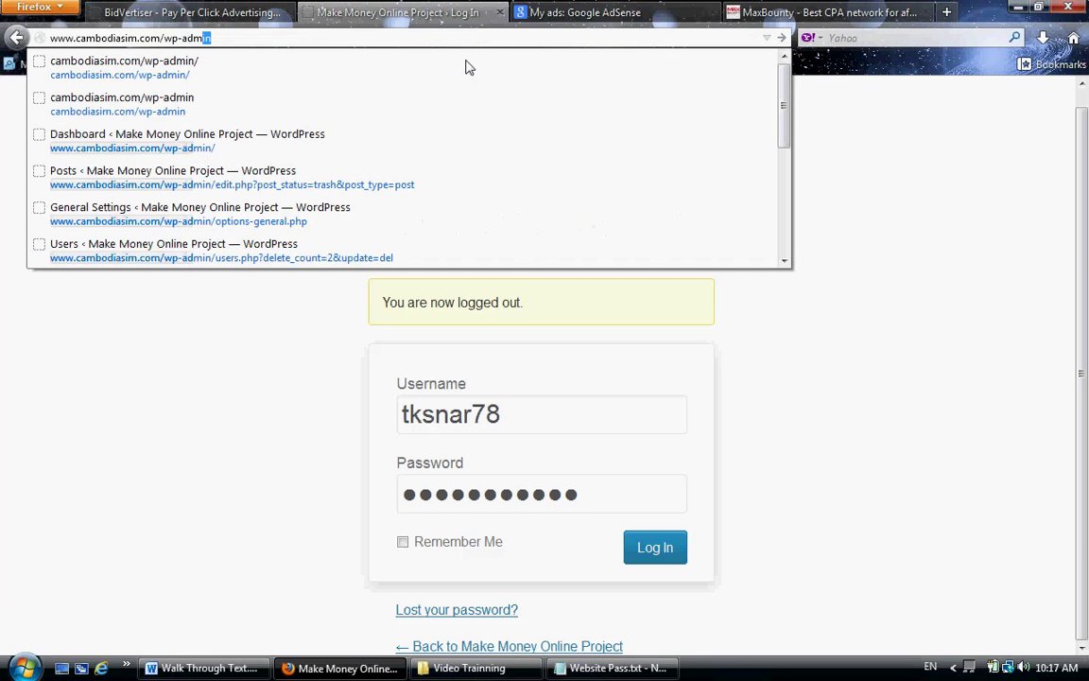
{"action": "key", "text": "Return"}
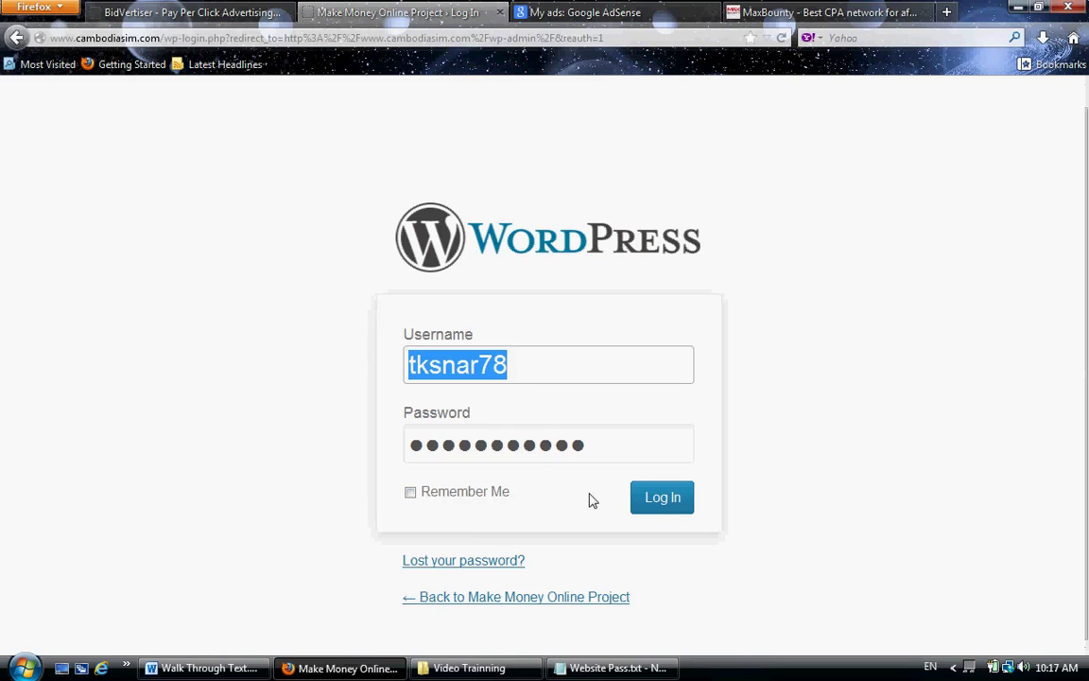
{"action": "type", "text": "chenda"}
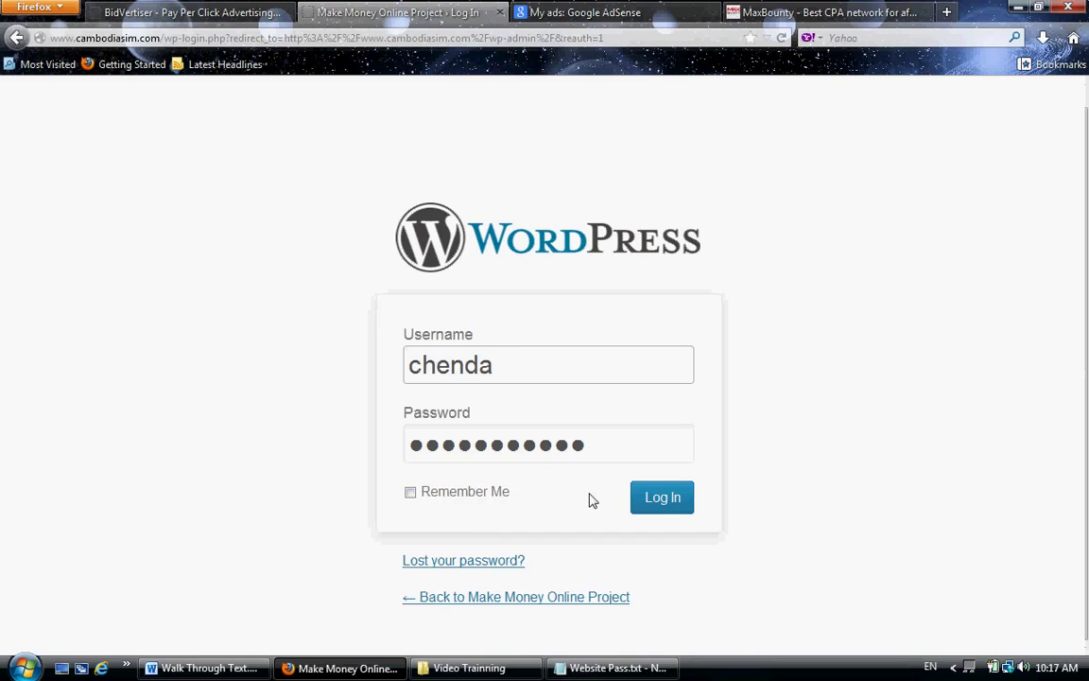
{"action": "key", "text": "Tab"}
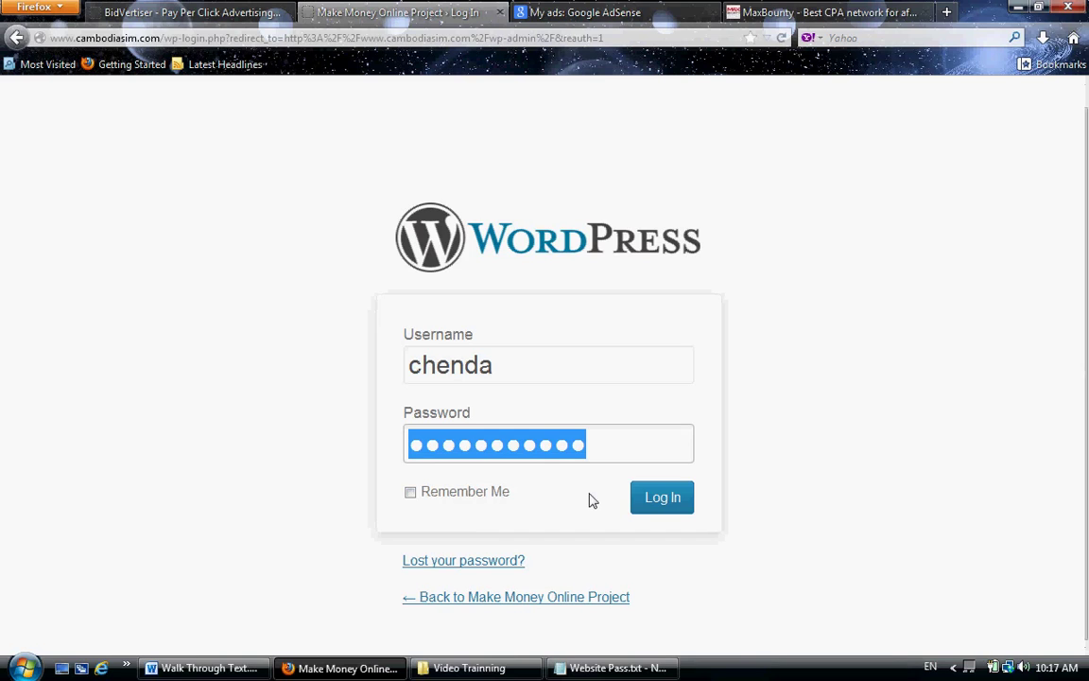
{"action": "type", "text": "*******"}
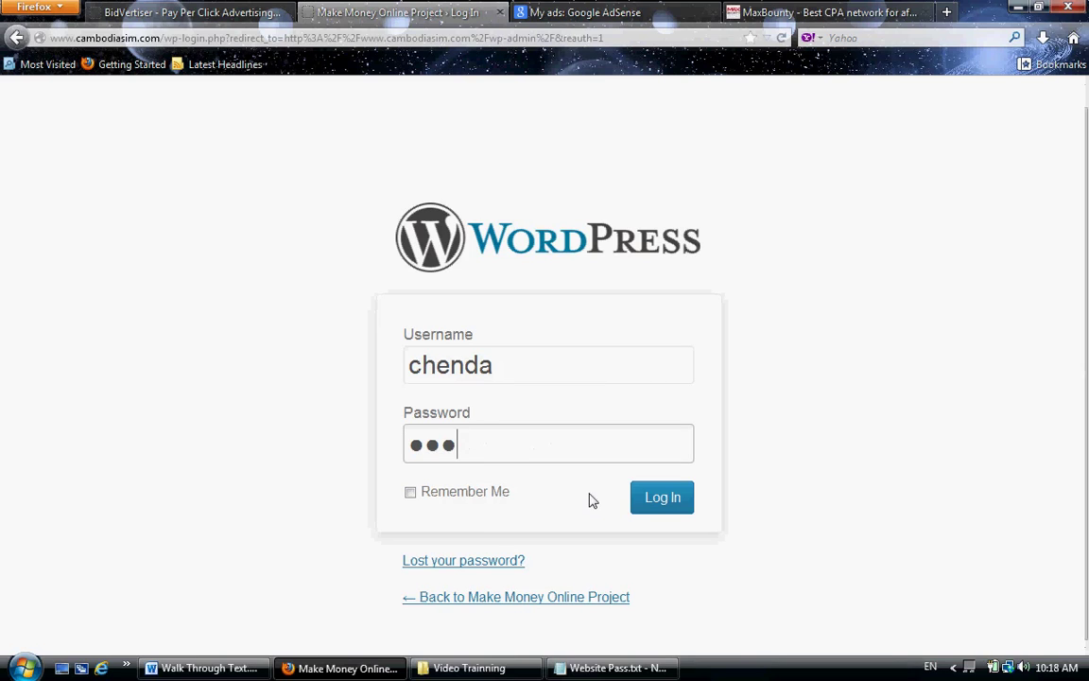
{"action": "key", "text": "Return"}
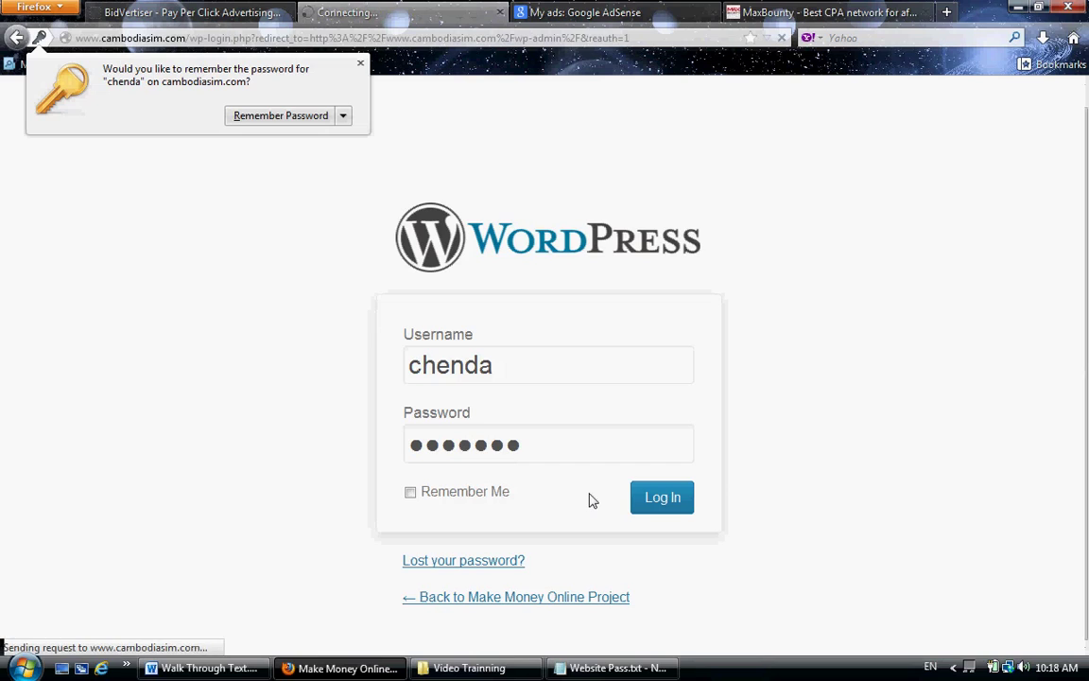
- Dismiss Firefox's save-password prompt and go to Settings > General
{"action": "left_click", "coordinate": [360, 64]}
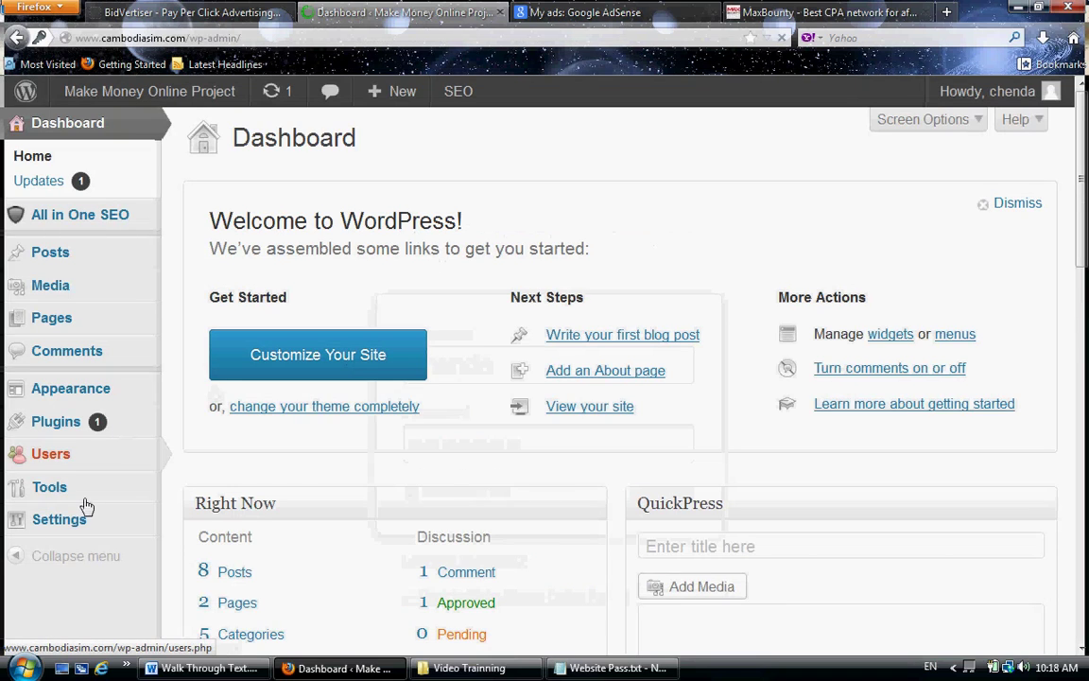
{"action": "mouse_move", "coordinate": [104, 519]}
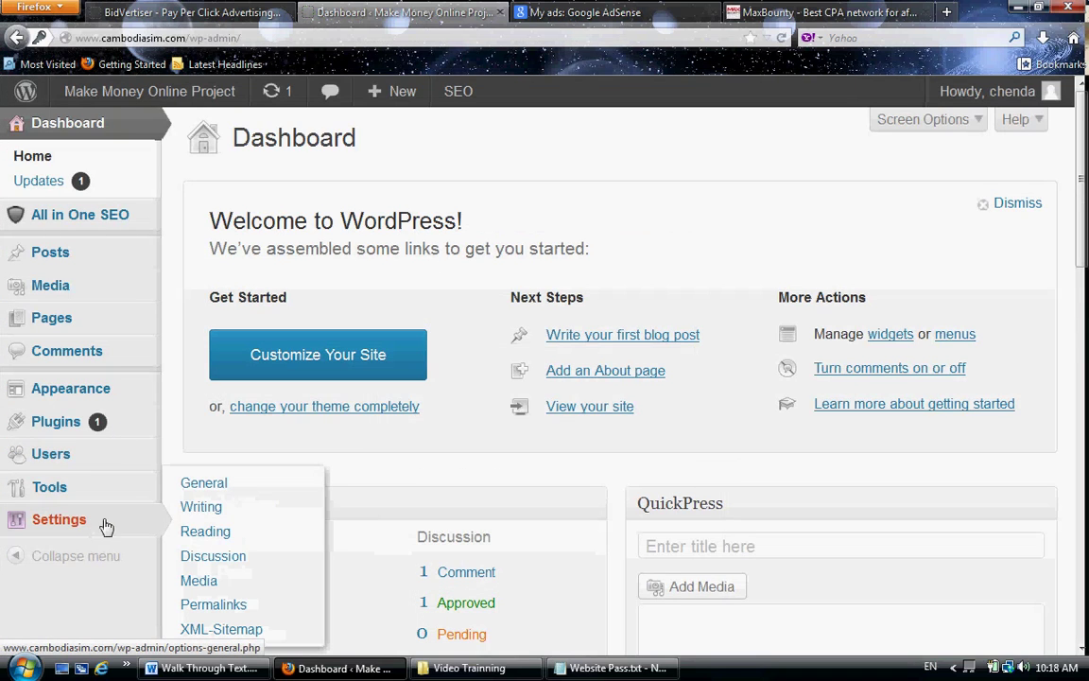
{"action": "left_click", "coordinate": [210, 484]}
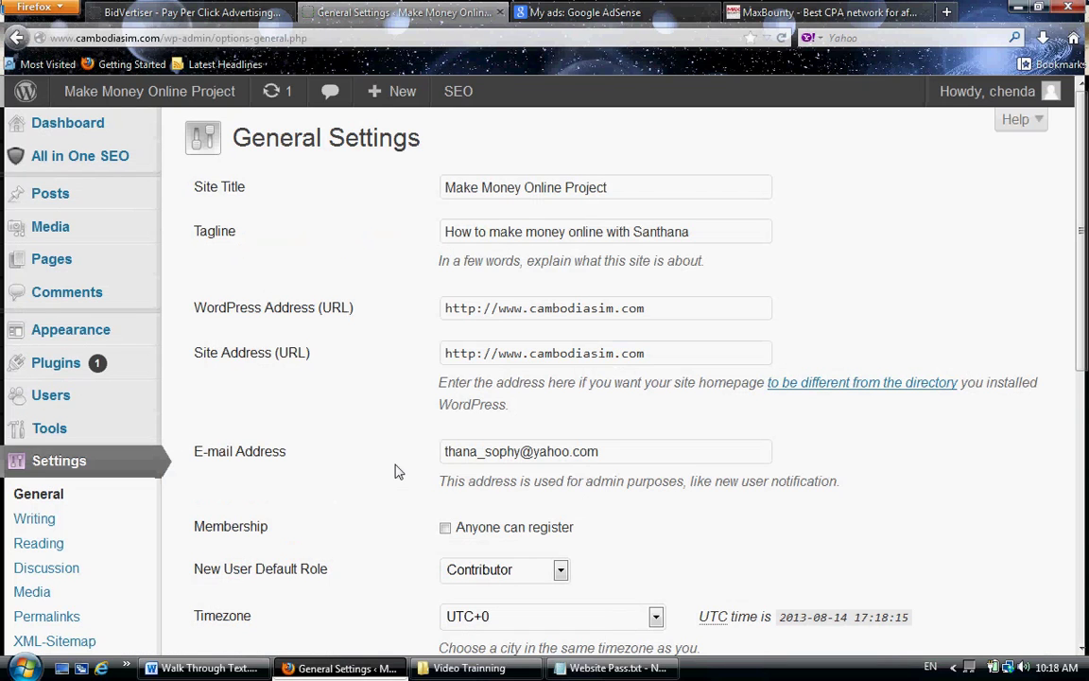
- Tick the Membership 'Anyone can register' checkbox
{"action": "left_click", "coordinate": [445, 530]}
{"action": "scroll", "coordinate": [484, 451], "scroll_direction": "down", "scroll_amount": 3}
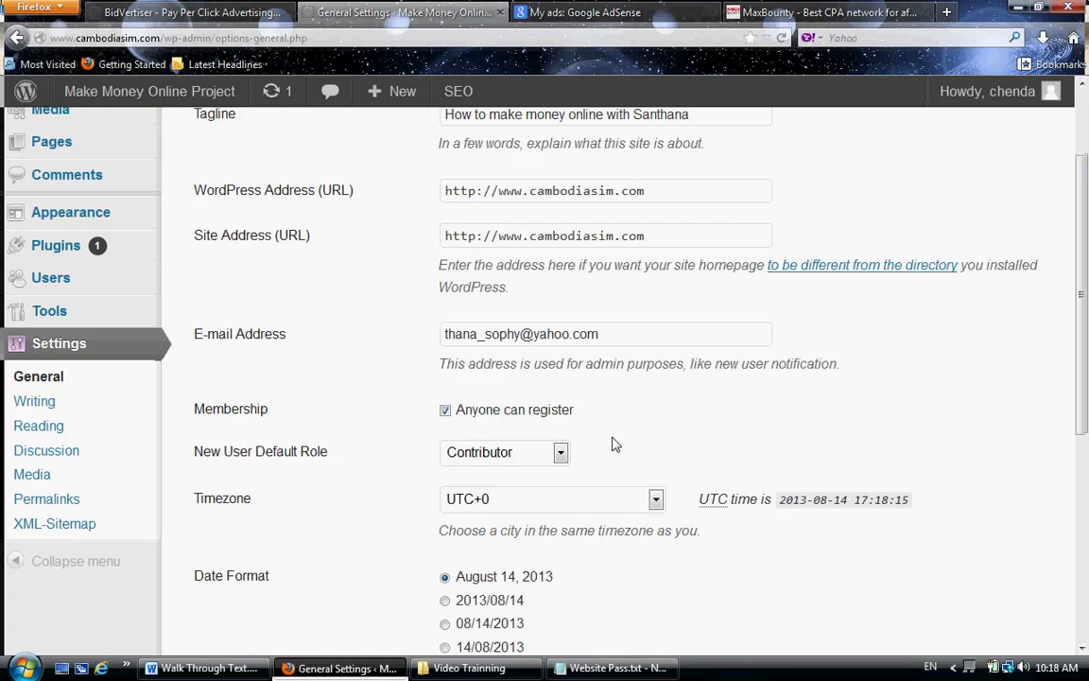
{"action": "left_click", "coordinate": [560, 457]}
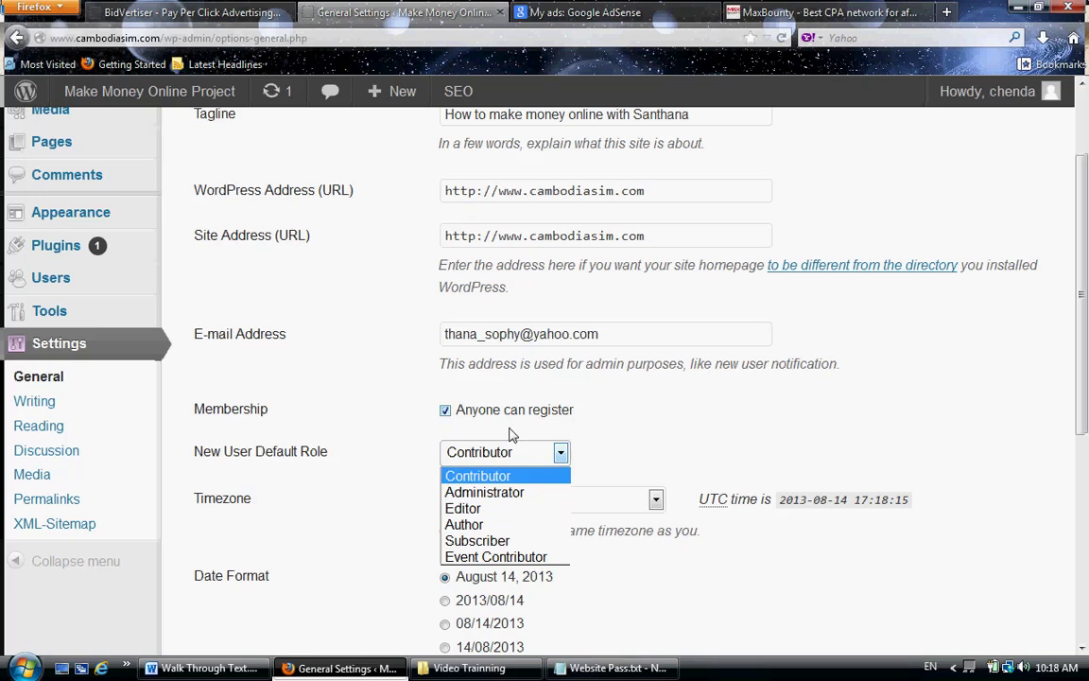
{"action": "left_click", "coordinate": [560, 447]}
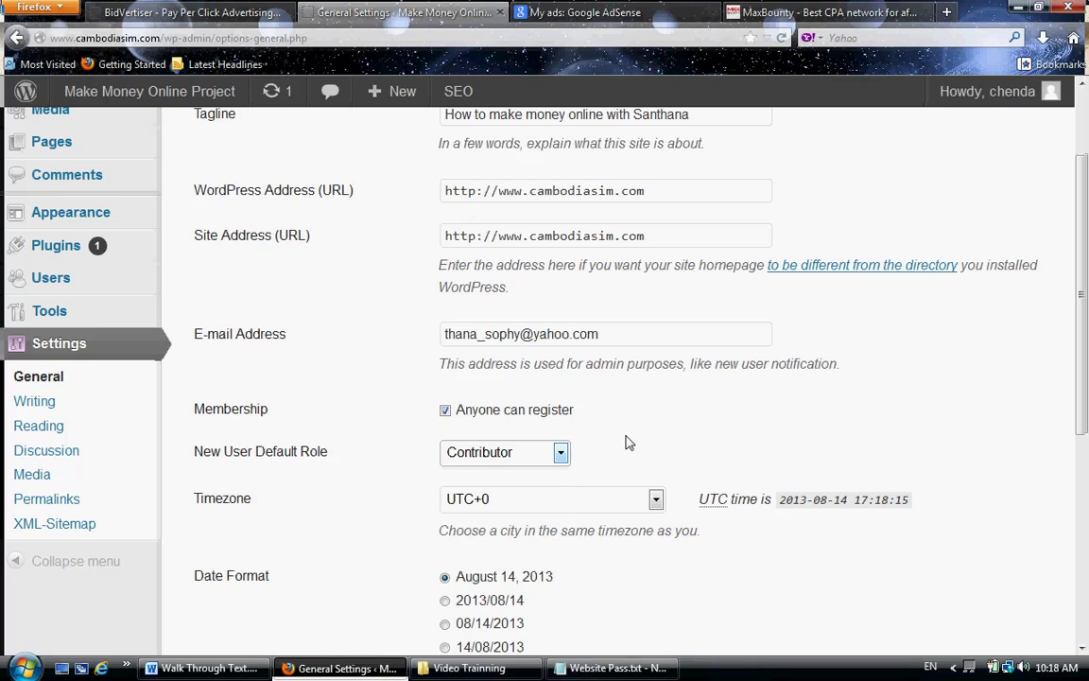
{"action": "left_click", "coordinate": [509, 458]}
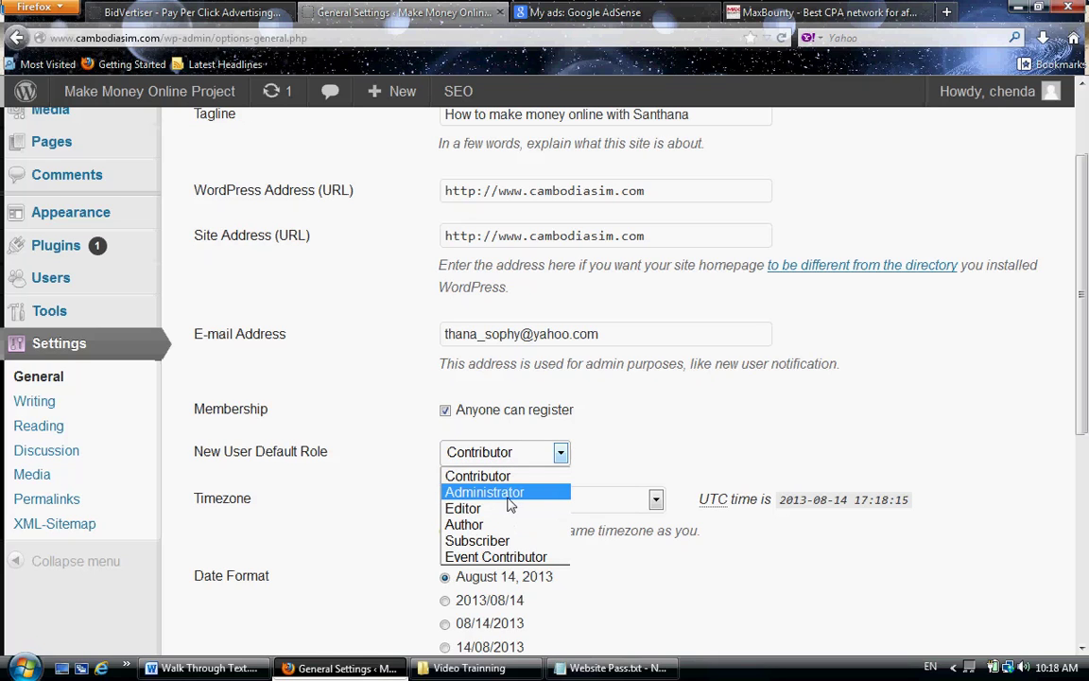
{"action": "left_click", "coordinate": [510, 493]}
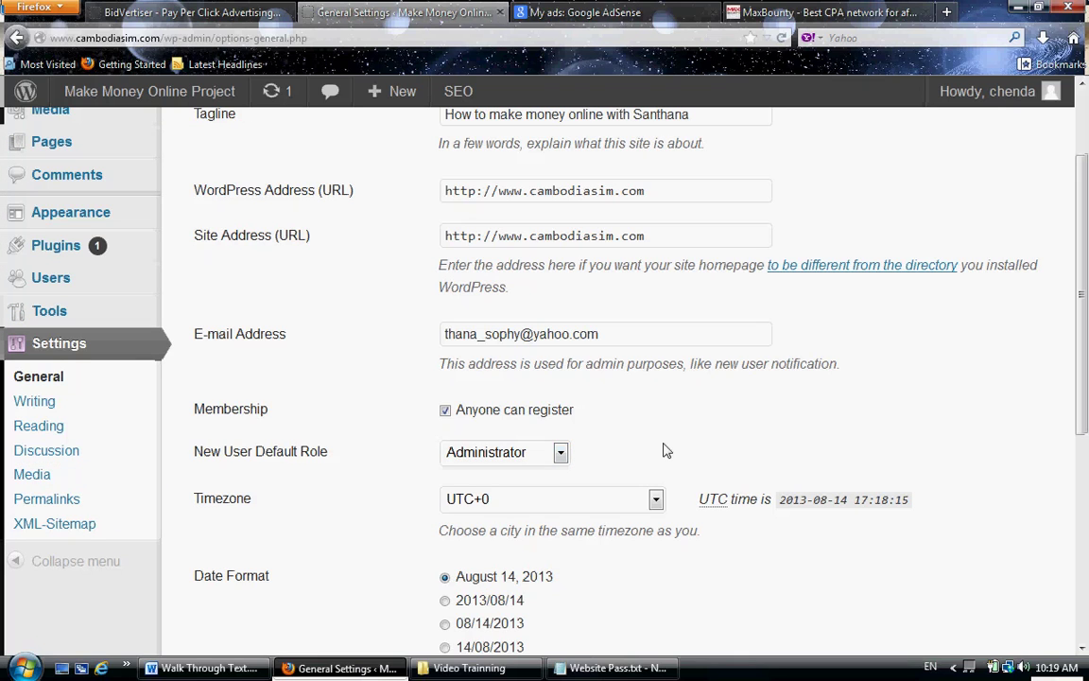
{"action": "left_click", "coordinate": [556, 453]}
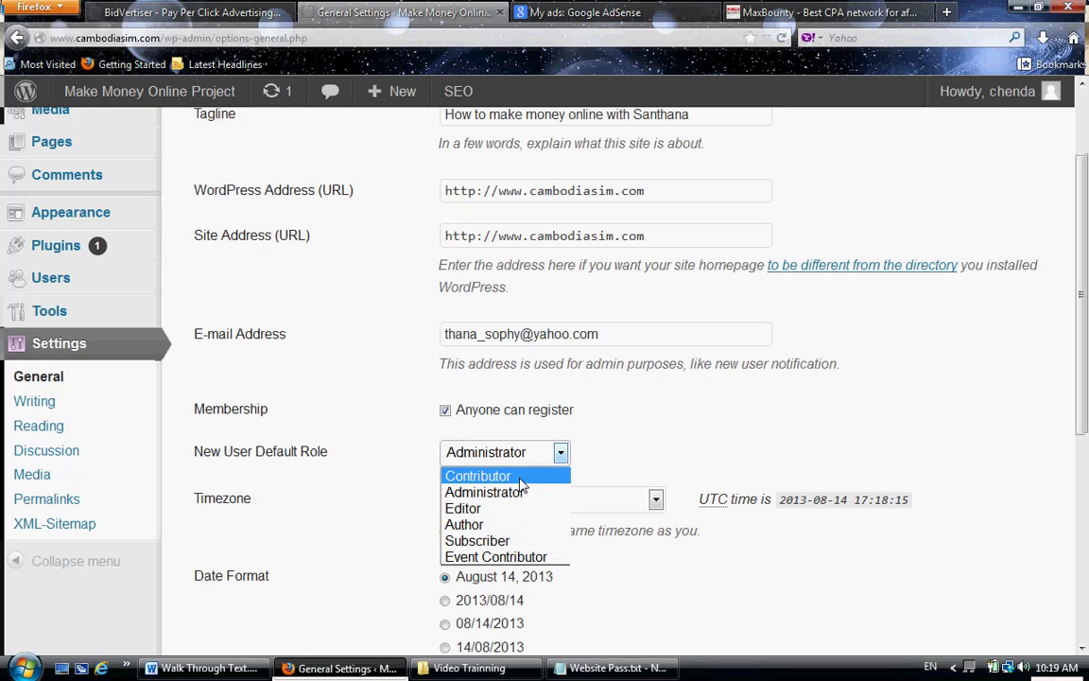
{"action": "left_click", "coordinate": [519, 475]}
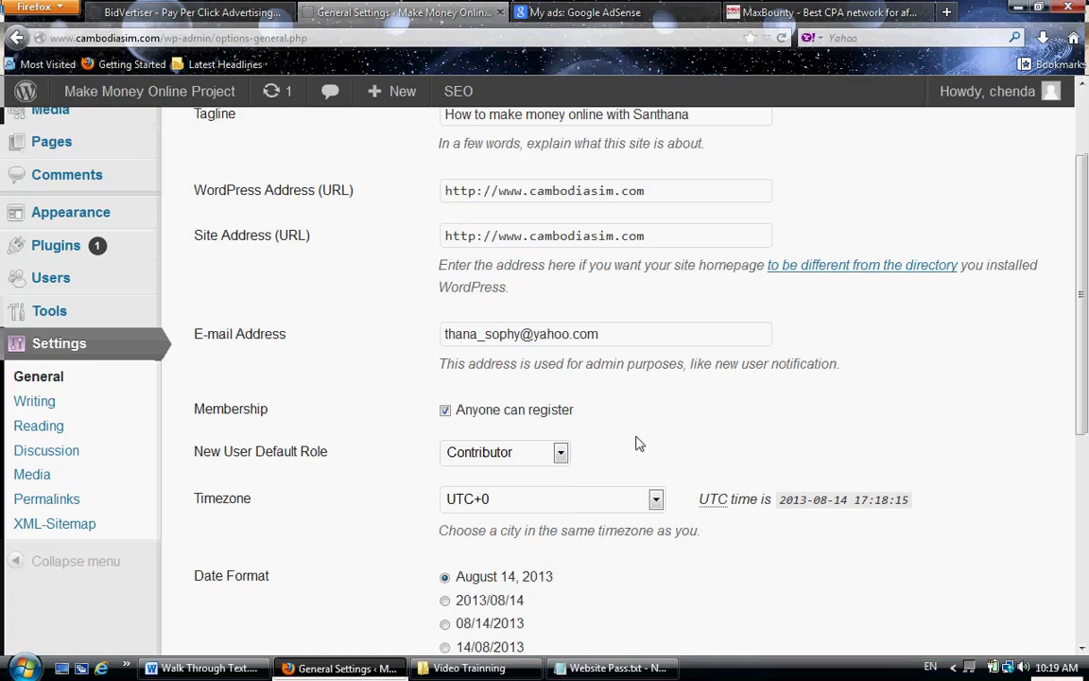
{"action": "left_click", "coordinate": [517, 463]}
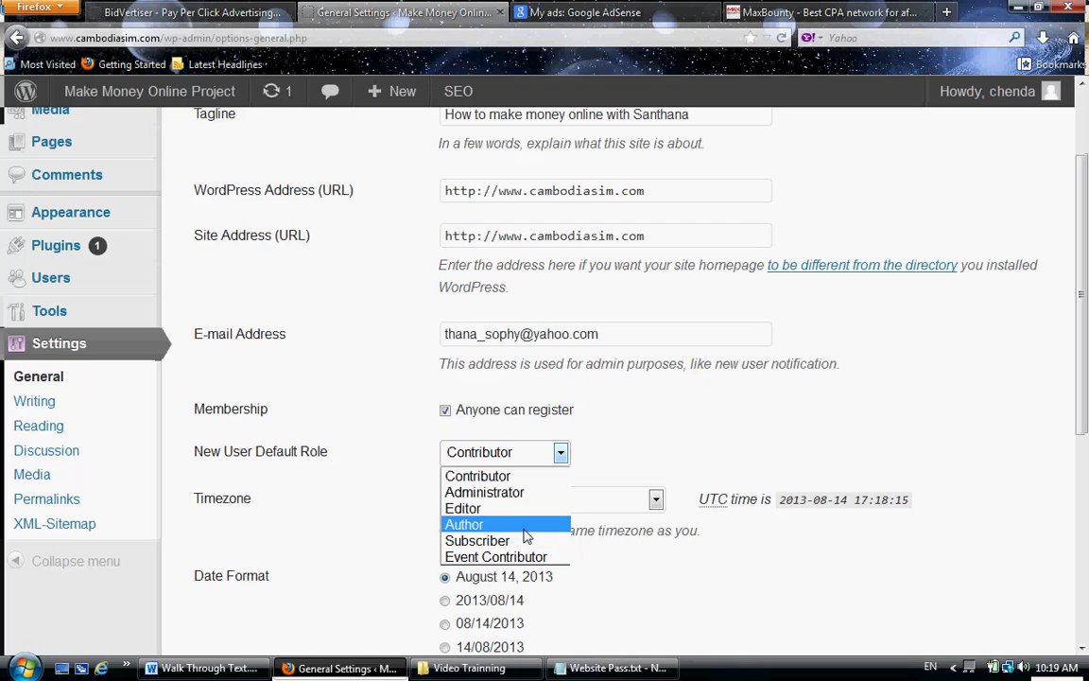
{"action": "left_click", "coordinate": [525, 530]}
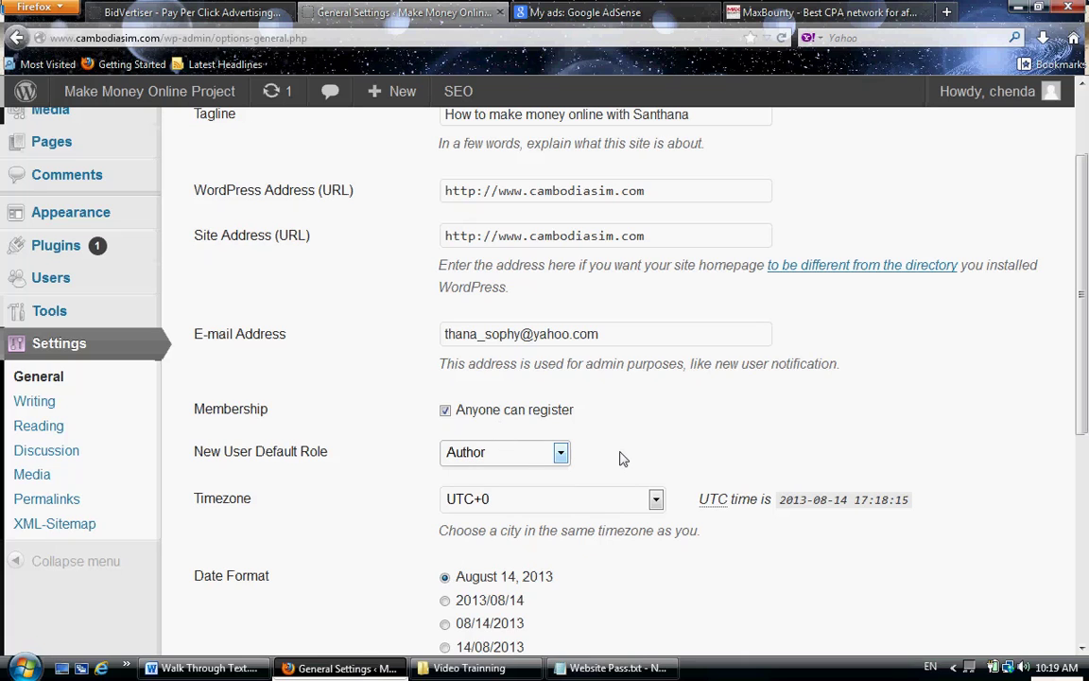
{"action": "left_click", "coordinate": [534, 461]}
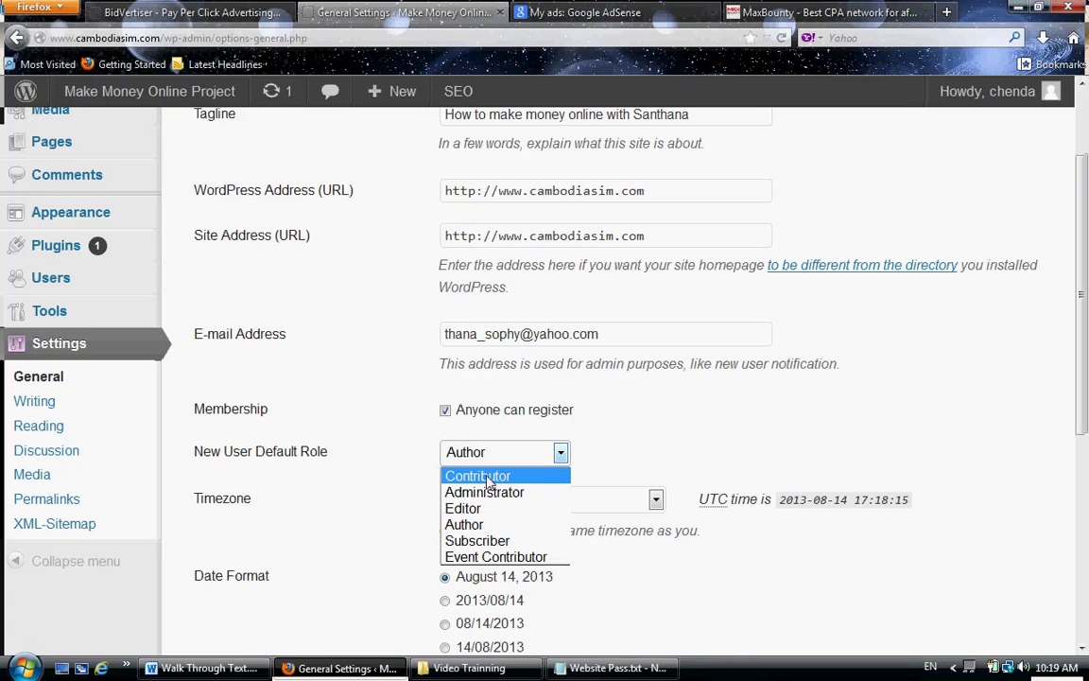
{"action": "left_click", "coordinate": [501, 476]}
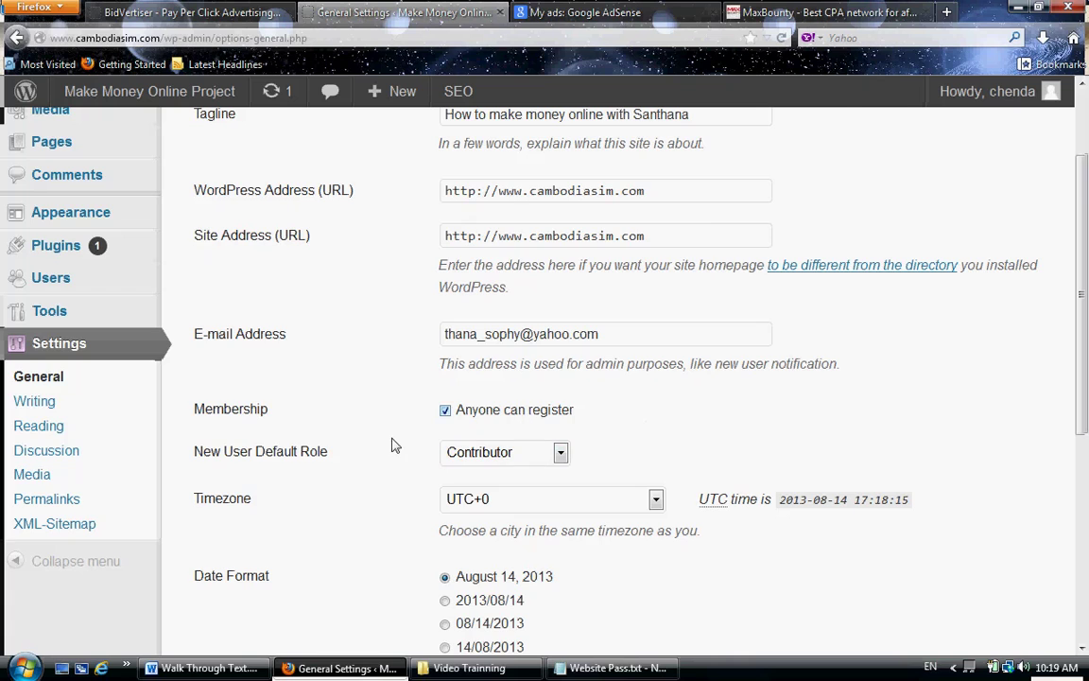
{"action": "scroll", "coordinate": [306, 551], "scroll_direction": "down", "scroll_amount": 5}
- Save the General Settings changes, then log out from the Howdy menu
{"action": "left_click", "coordinate": [255, 545]}
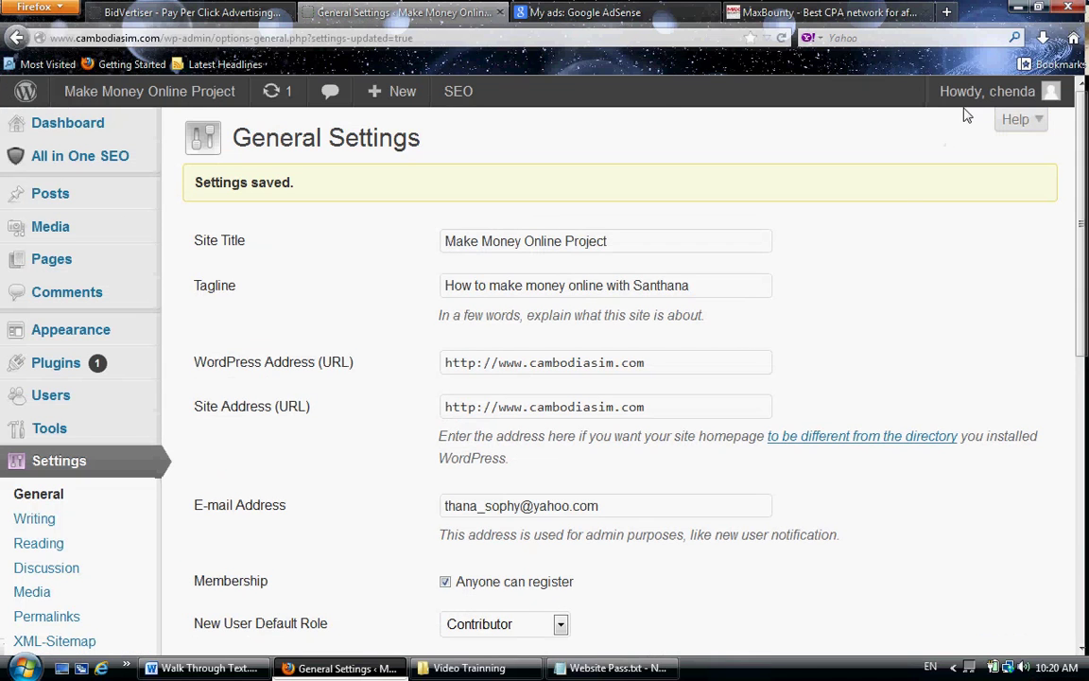
{"action": "mouse_move", "coordinate": [879, 94]}
{"action": "left_click", "coordinate": [902, 201]}
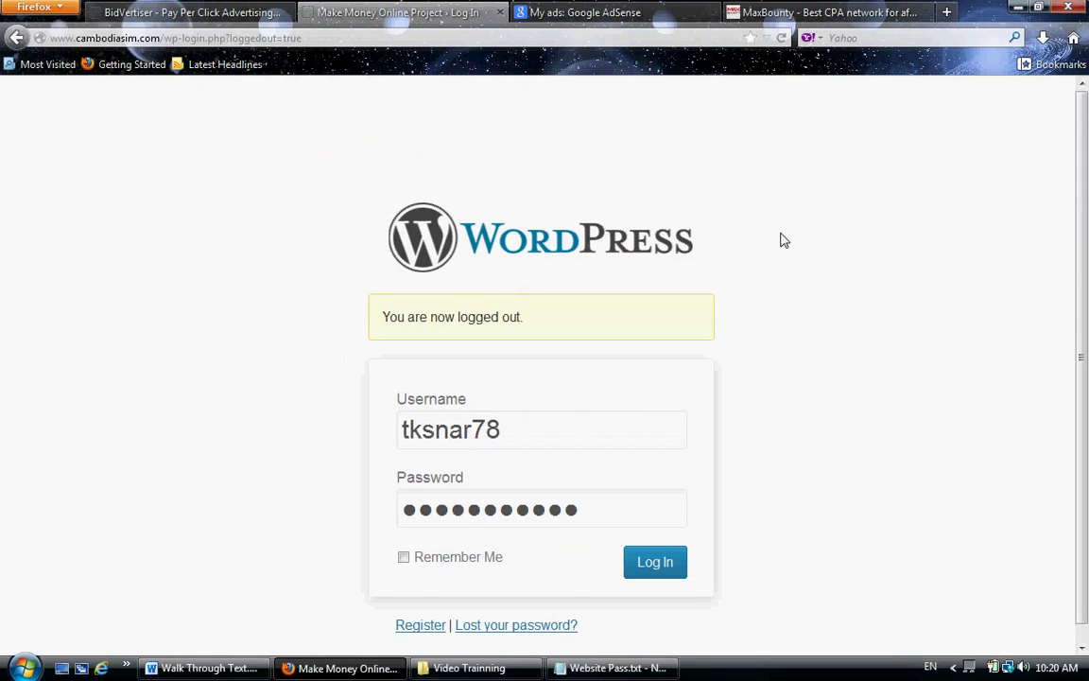
- Replace 'login.php?loggedout=true' in the address bar with 'admin' to load wp-admin
{"action": "scroll", "coordinate": [647, 397], "scroll_direction": "down", "scroll_amount": 1}
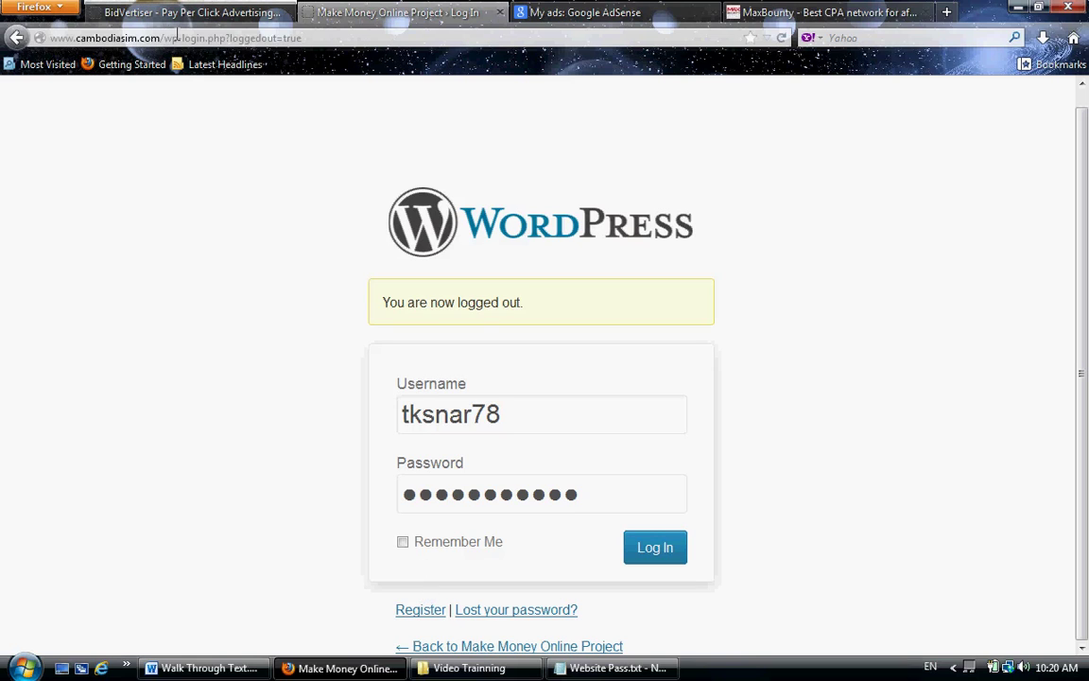
{"action": "left_click_drag", "start_coordinate": [182, 37], "coordinate": [392, 52]}
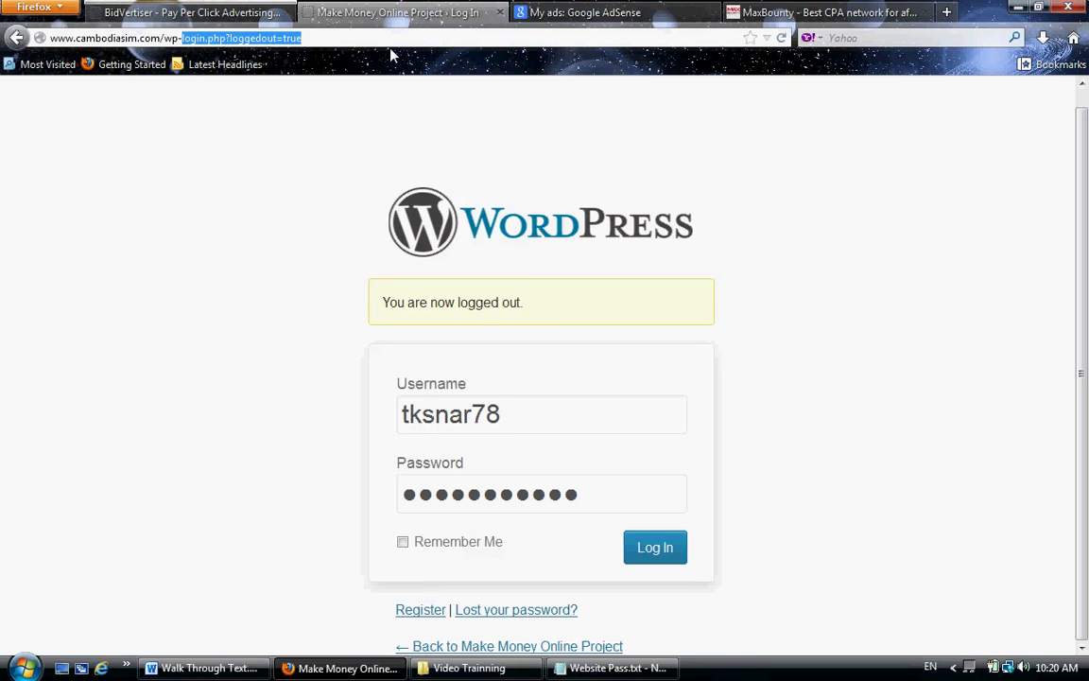
{"action": "type", "text": "admin"}
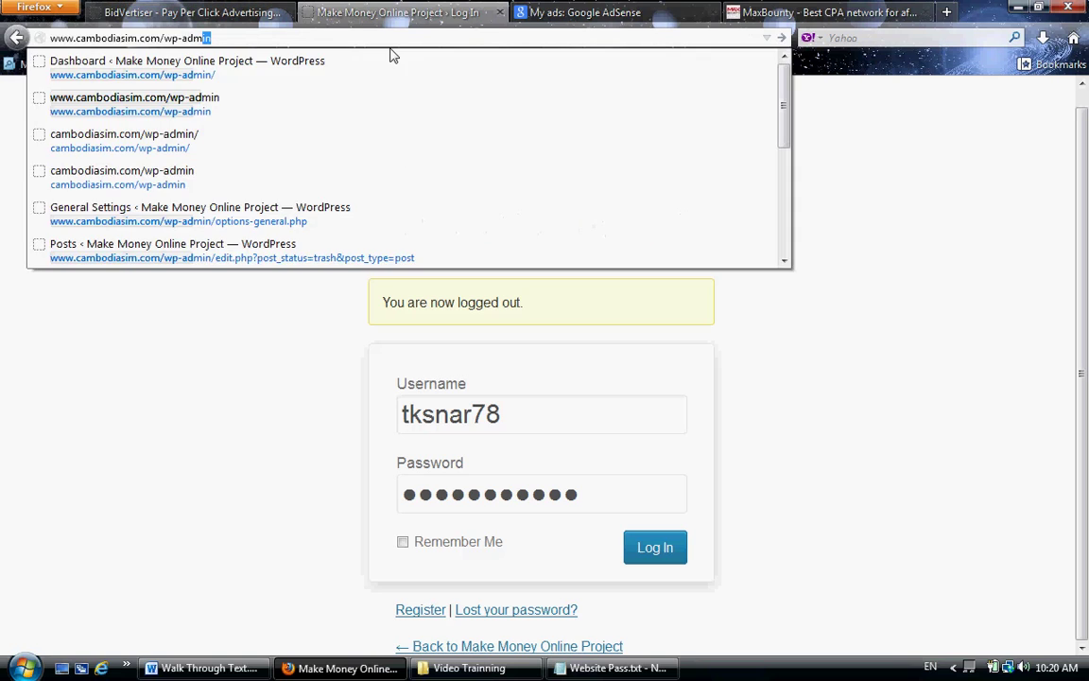
{"action": "key", "text": "Return"}
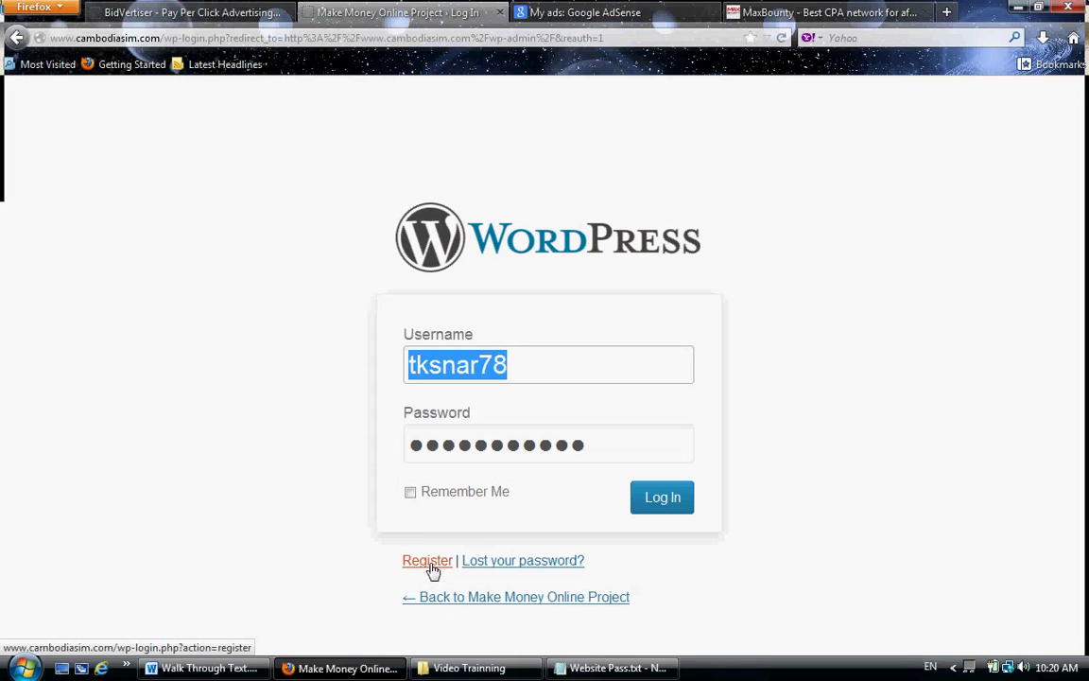
{"action": "left_click", "coordinate": [428, 562]}
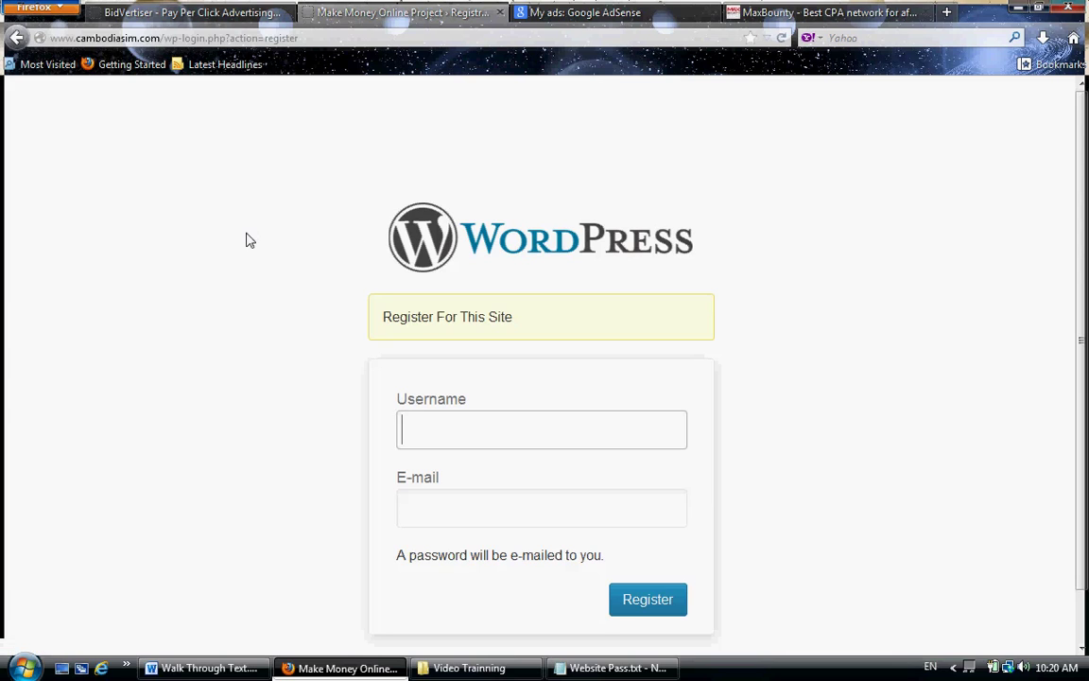
{"action": "left_click", "coordinate": [16, 40]}
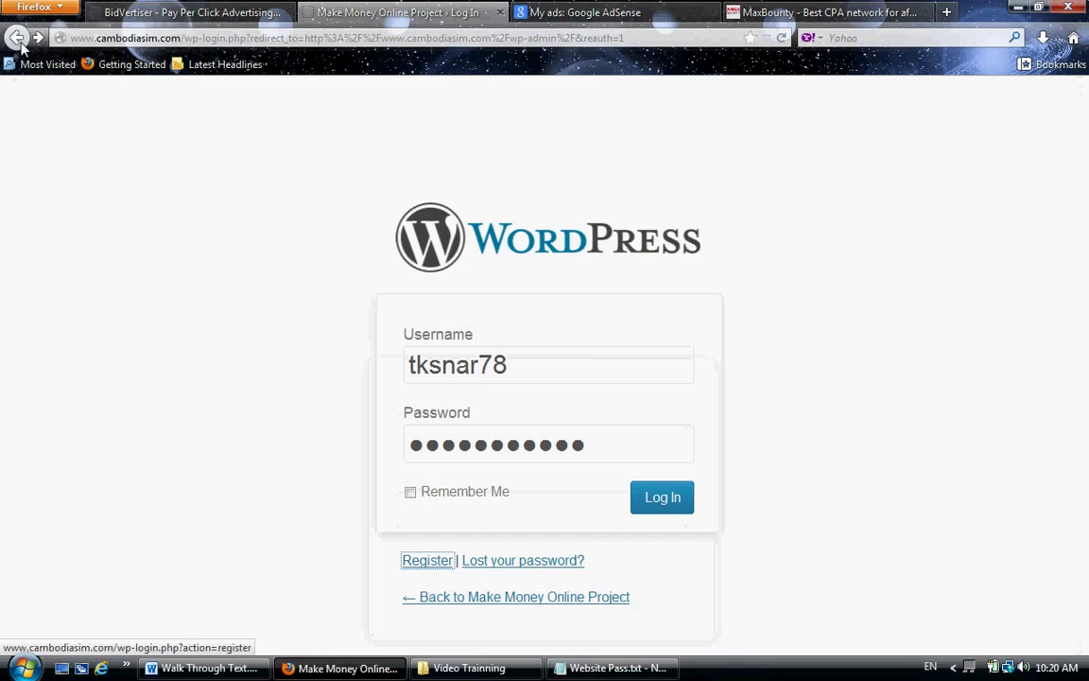
{"action": "left_click_drag", "start_coordinate": [551, 363], "coordinate": [389, 381]}
{"action": "left_click", "coordinate": [398, 378]}
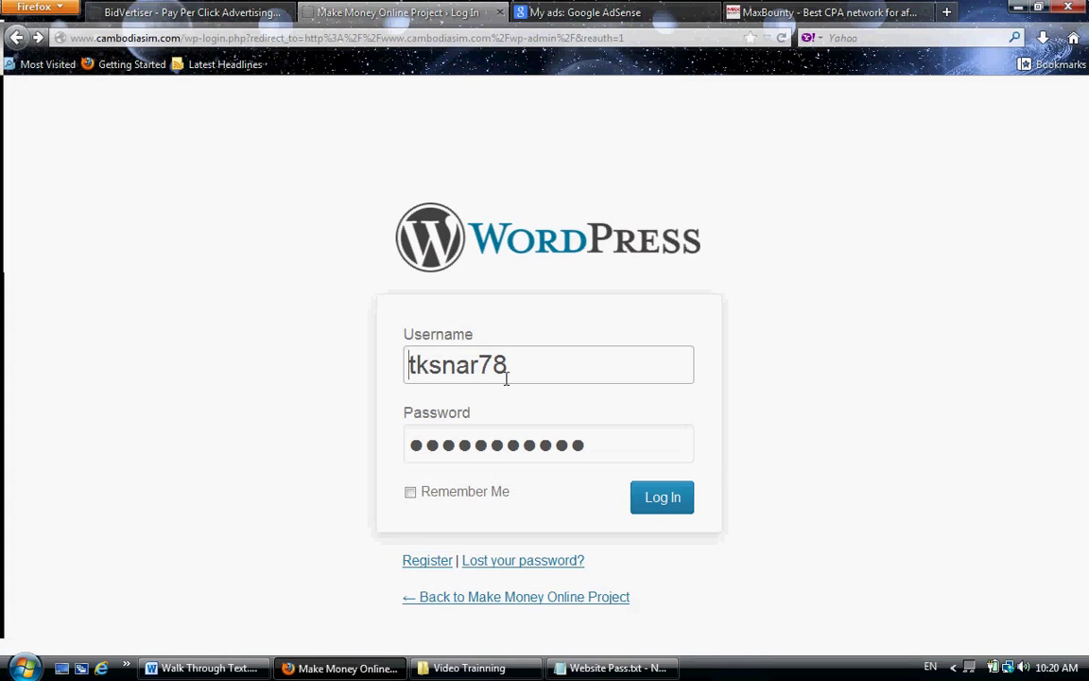
- Replace the username with the administrator's username, enter its password and log in
{"action": "left_click", "coordinate": [515, 365]}
{"action": "double_click", "coordinate": [418, 364]}
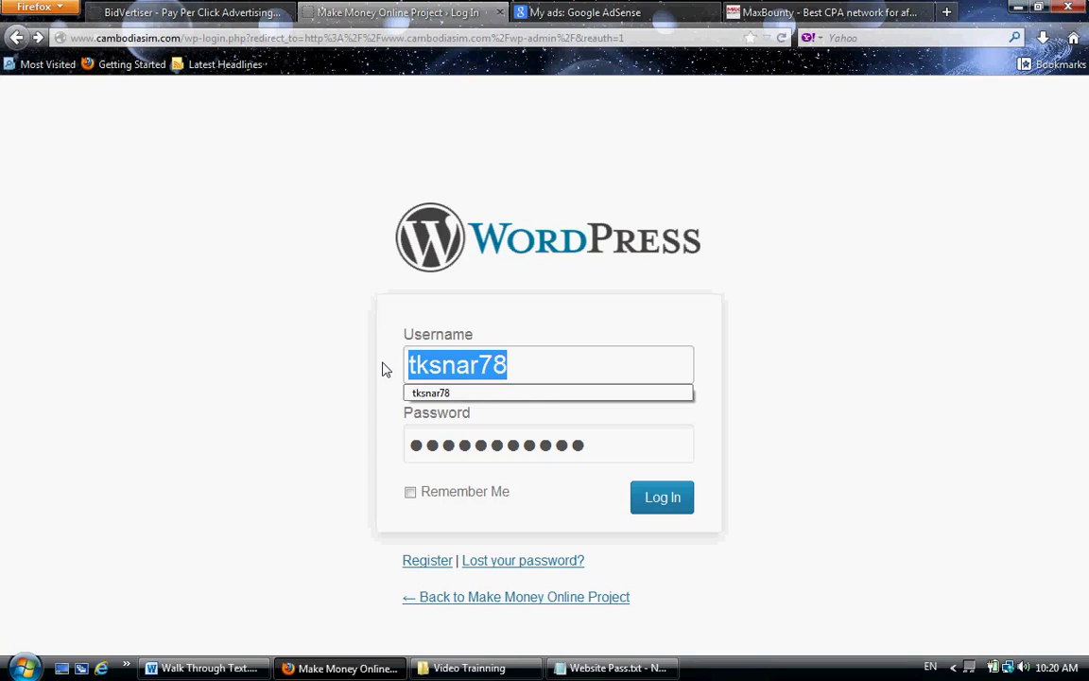
{"action": "type", "text": "C"}
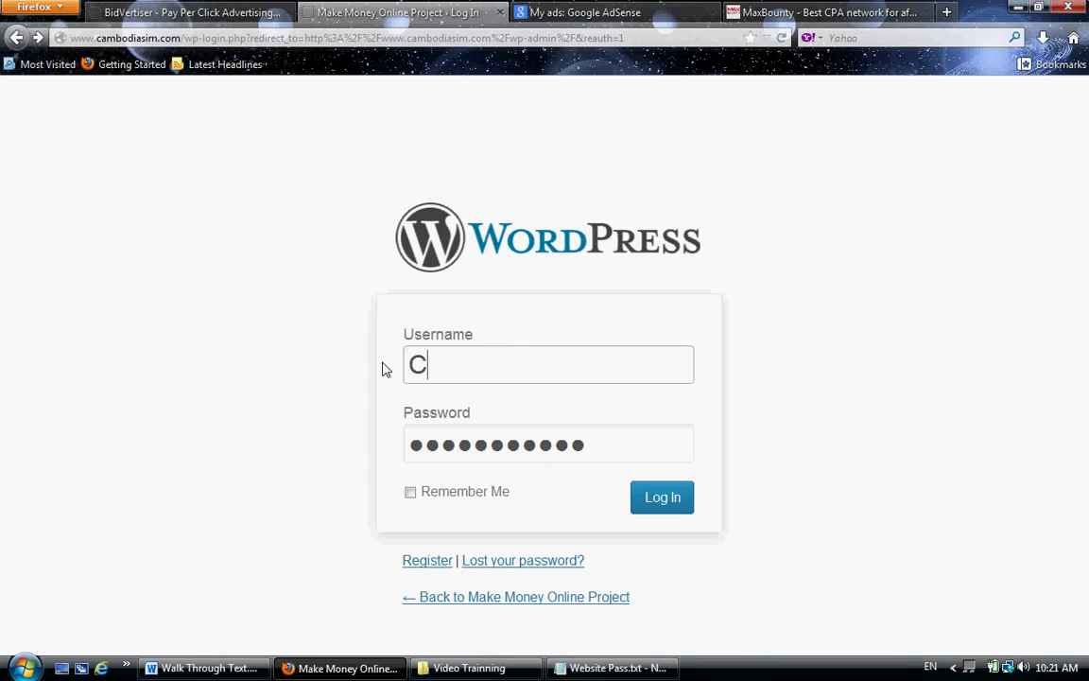
{"action": "key", "text": "BackSpace"}
{"action": "type", "text": "chenda"}
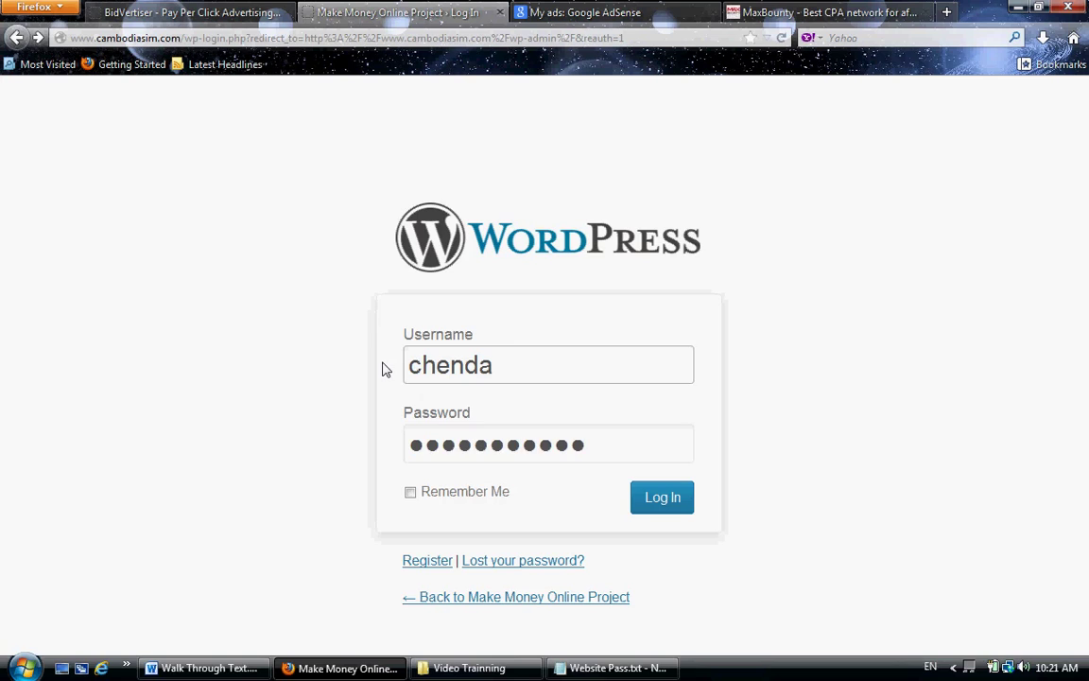
{"action": "key", "text": "Tab"}
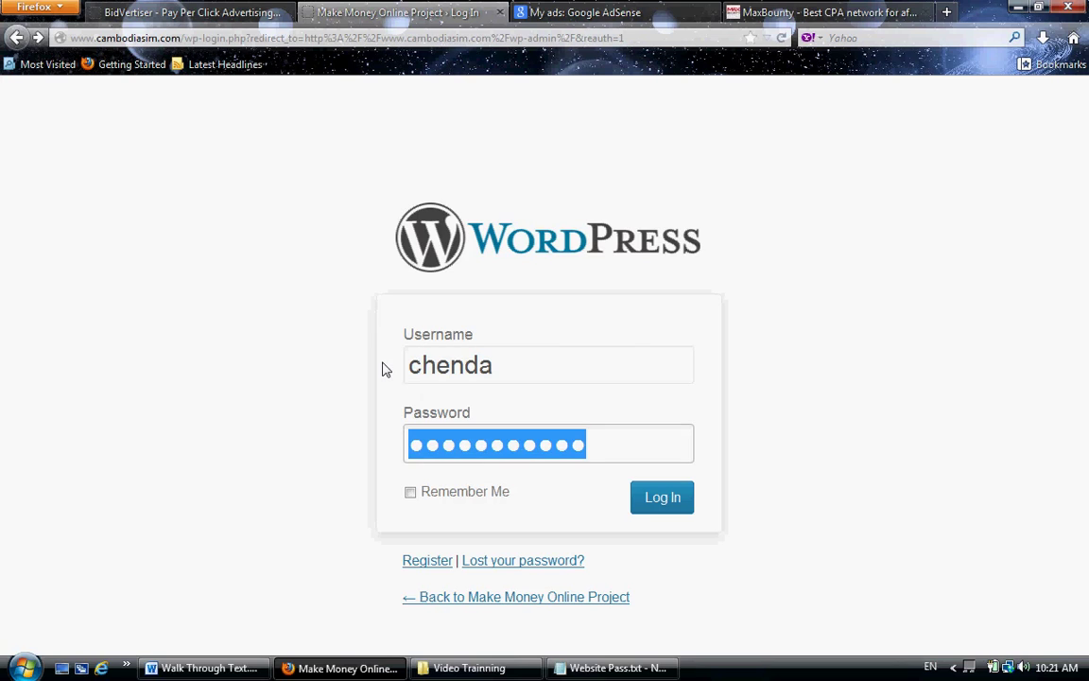
{"action": "type", "text": "*******"}
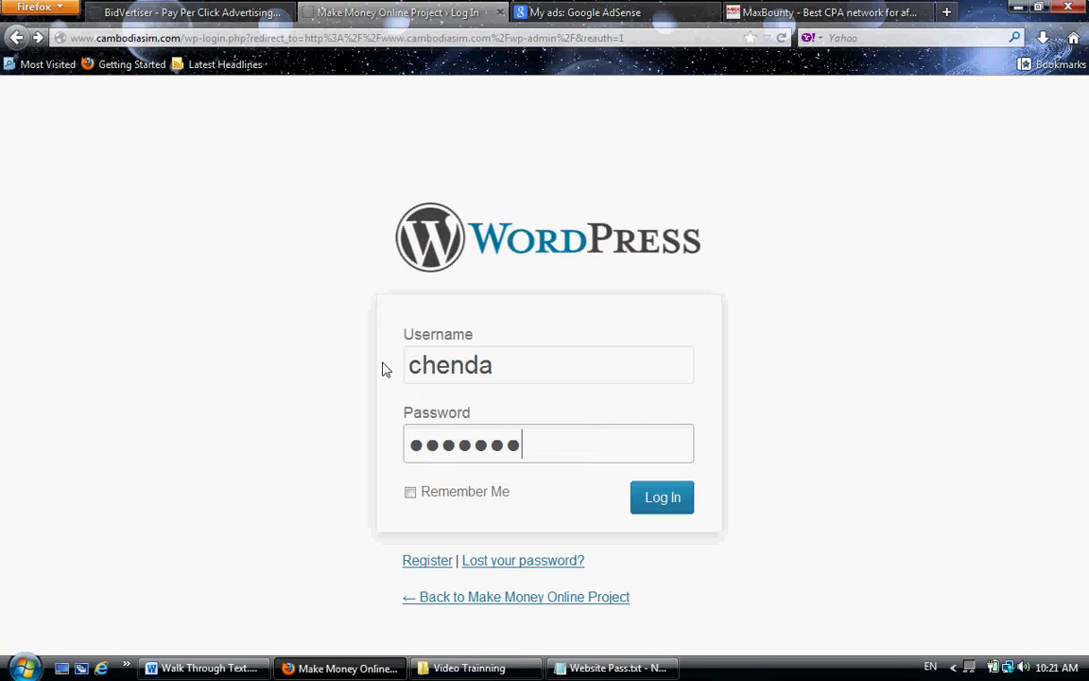
{"action": "key", "text": "Return"}
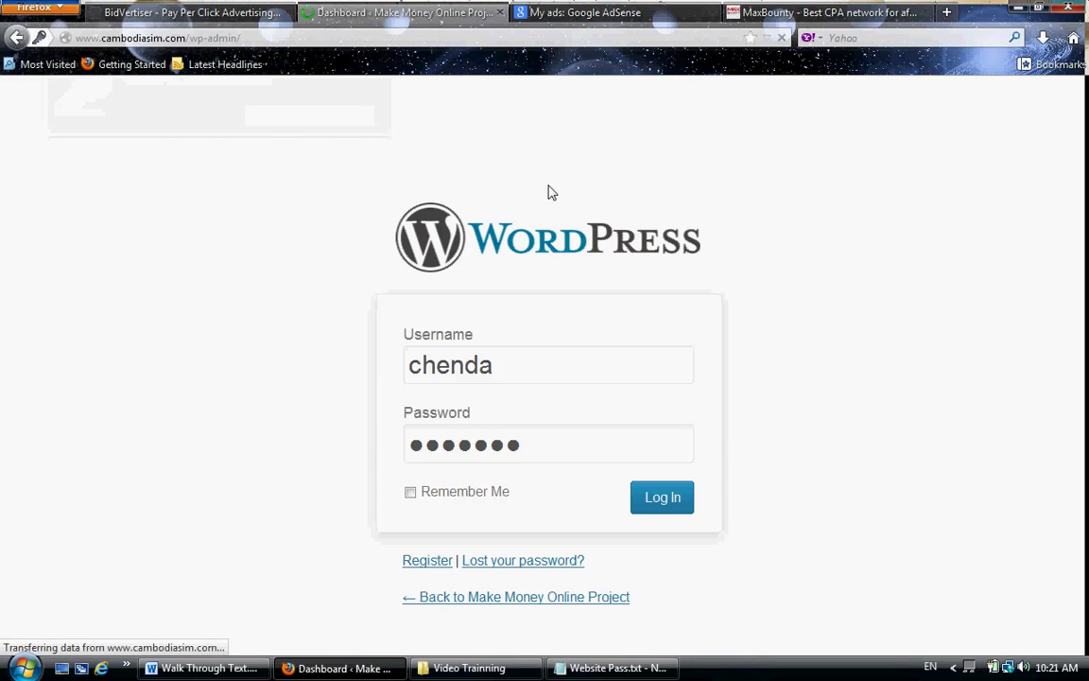
- Open the Add New User form from the Users menu in the sidebar
{"action": "mouse_move", "coordinate": [98, 407]}
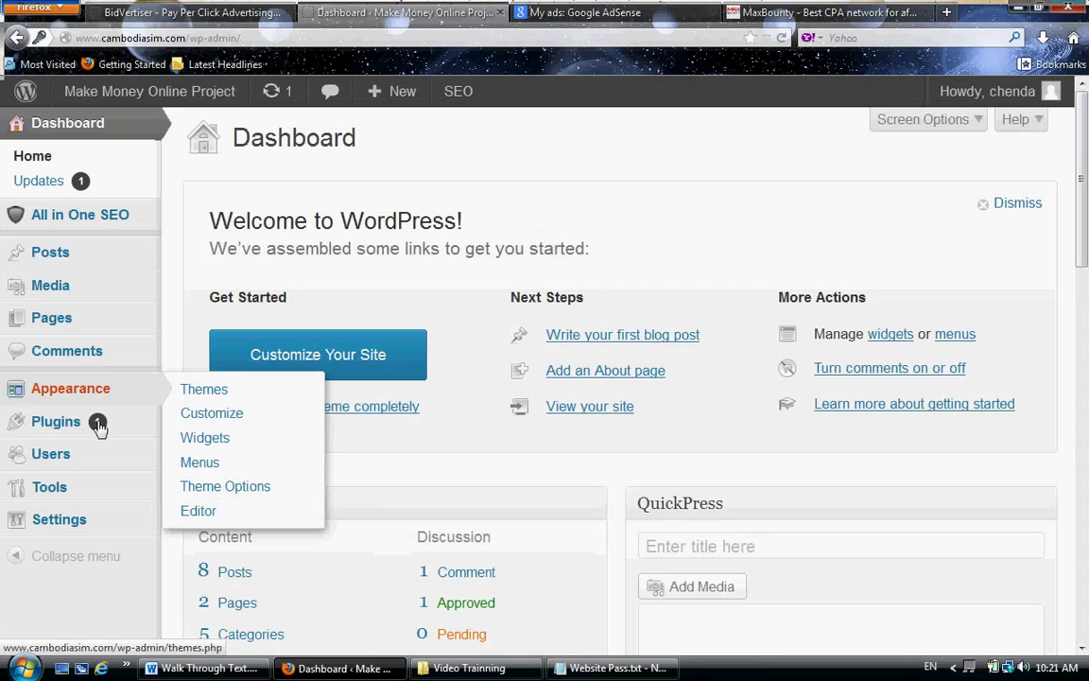
{"action": "mouse_move", "coordinate": [93, 459]}
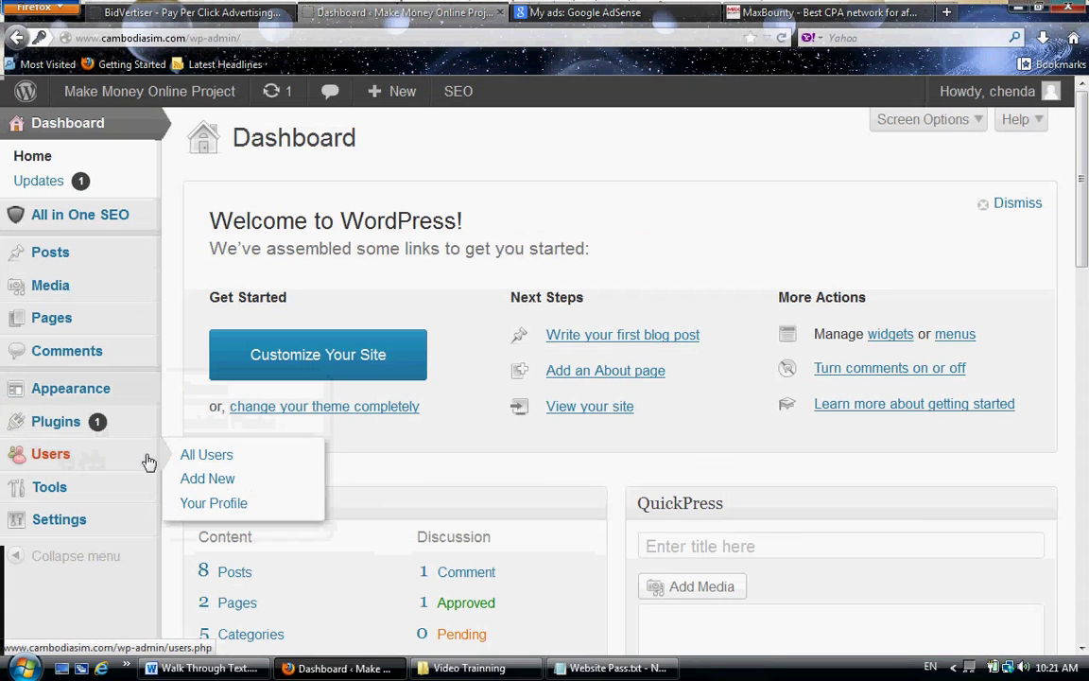
{"action": "left_click", "coordinate": [207, 482]}
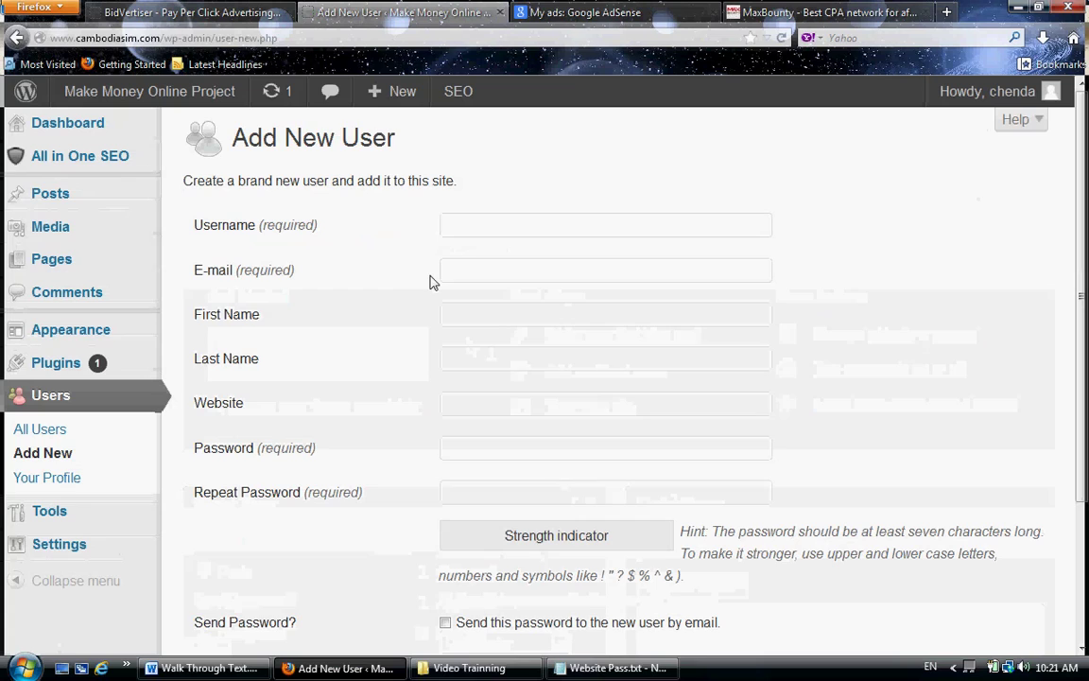
- Enter the new user's username and e-mail address and try submitting the form
{"action": "left_click", "coordinate": [477, 226]}
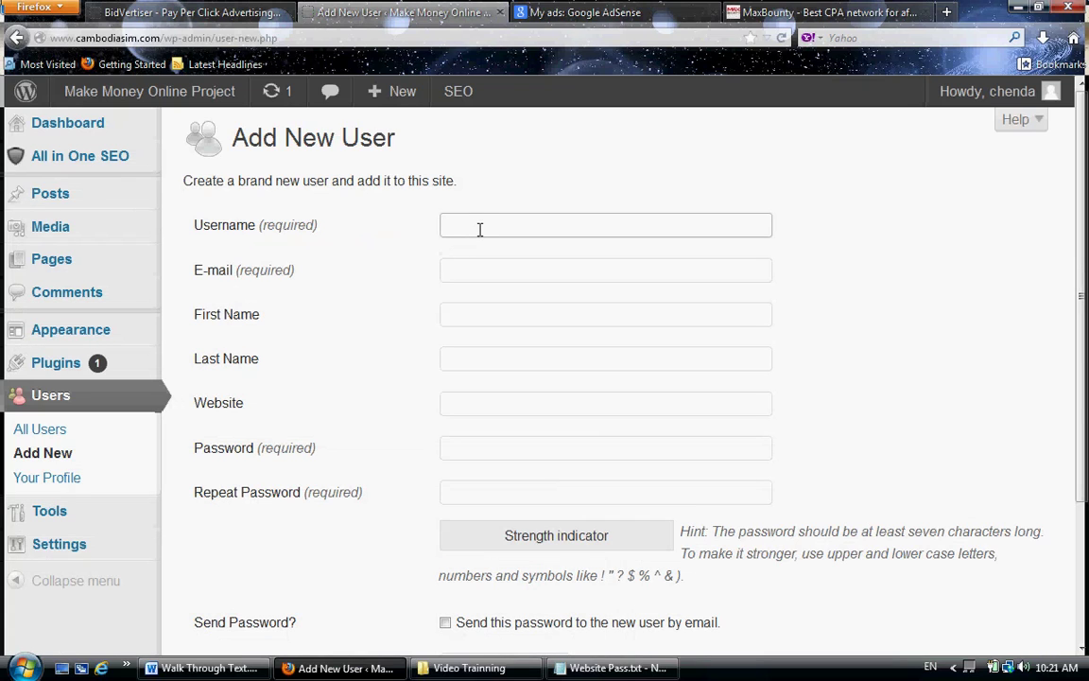
{"action": "type", "text": "pito"}
{"action": "key", "text": "BackSpace"}
{"action": "type", "text": "u"}
{"action": "key", "text": "Tab"}
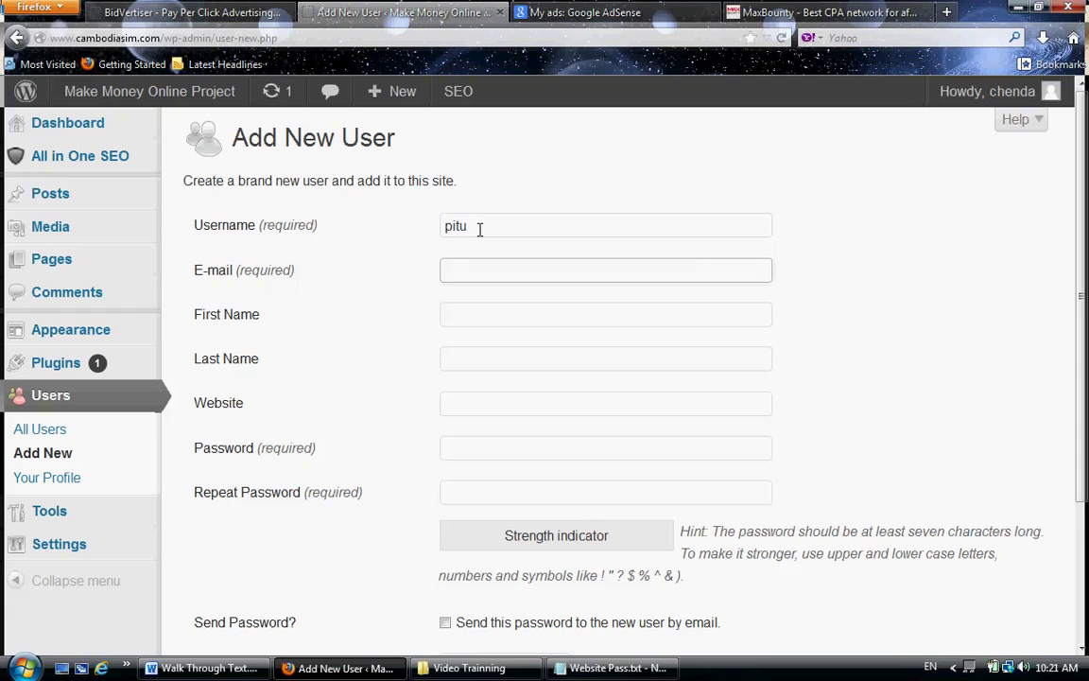
{"action": "scroll", "coordinate": [458, 335], "scroll_direction": "down", "scroll_amount": 3}
{"action": "scroll", "coordinate": [458, 334], "scroll_direction": "down", "scroll_amount": 1}
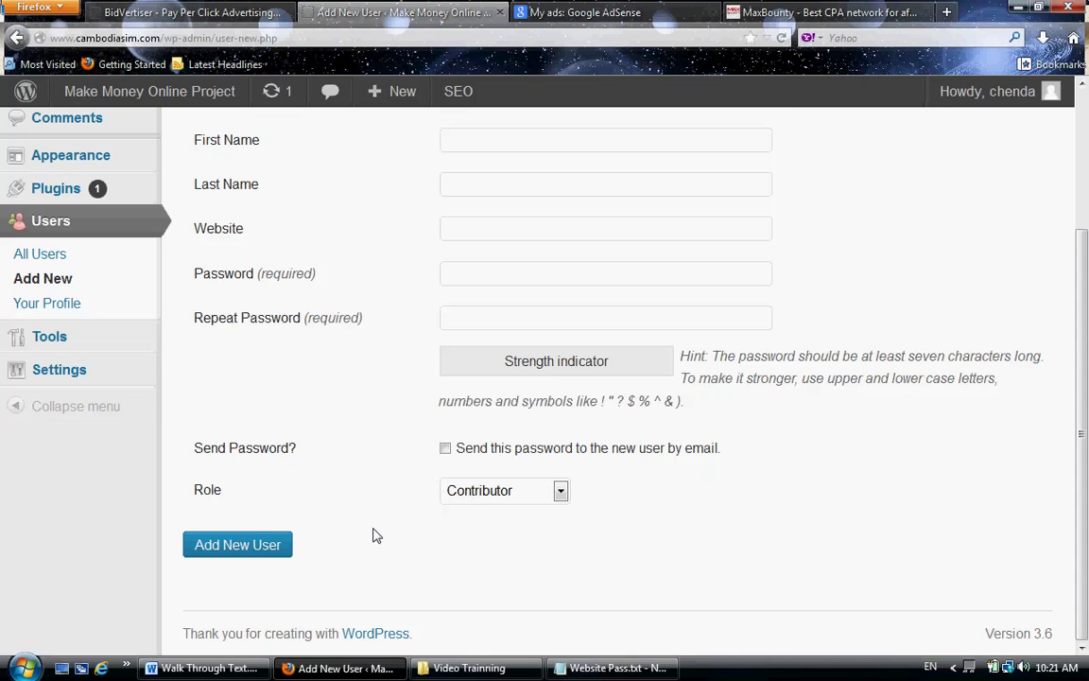
{"action": "scroll", "coordinate": [373, 536], "scroll_direction": "up", "scroll_amount": 4}
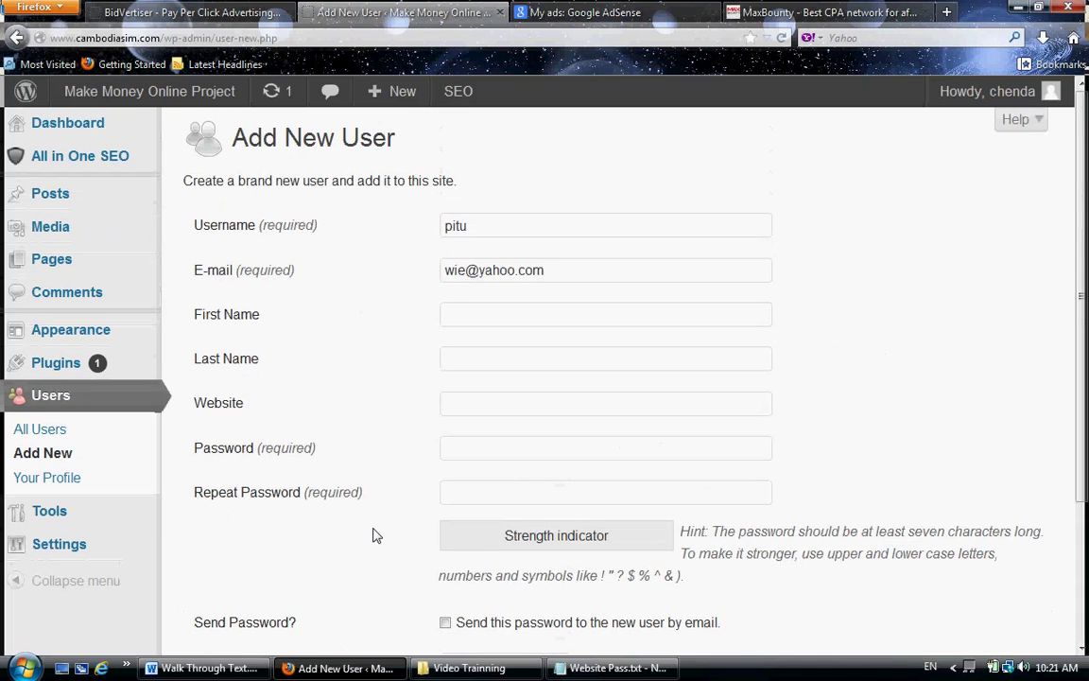
{"action": "scroll", "coordinate": [284, 548], "scroll_direction": "down", "scroll_amount": 4}
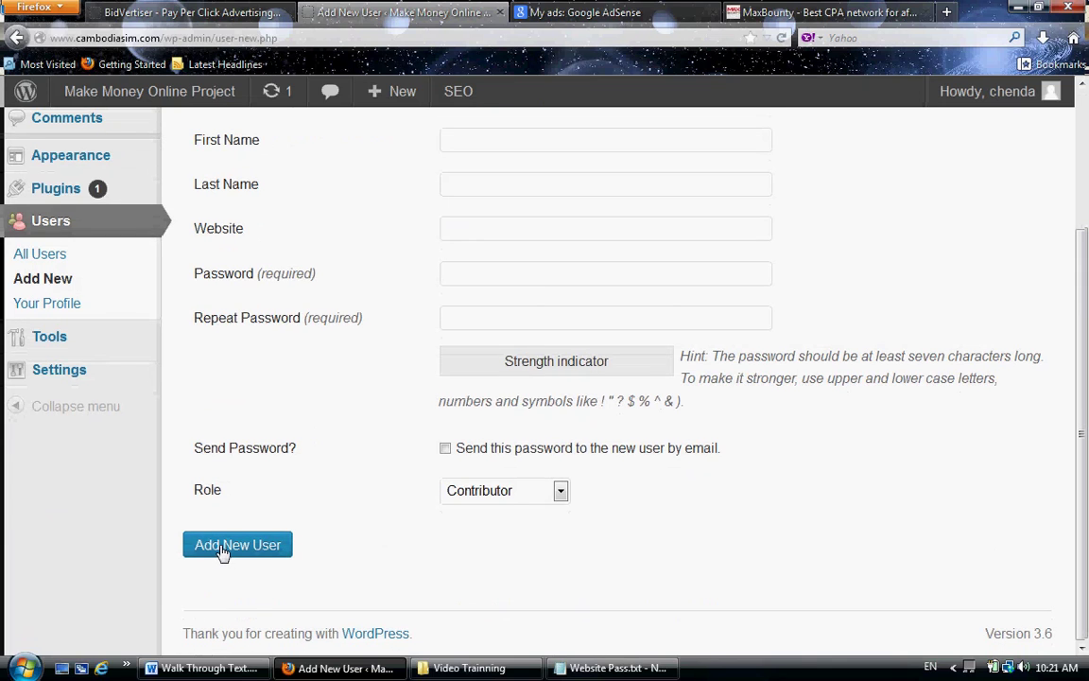
{"action": "left_click", "coordinate": [222, 552]}
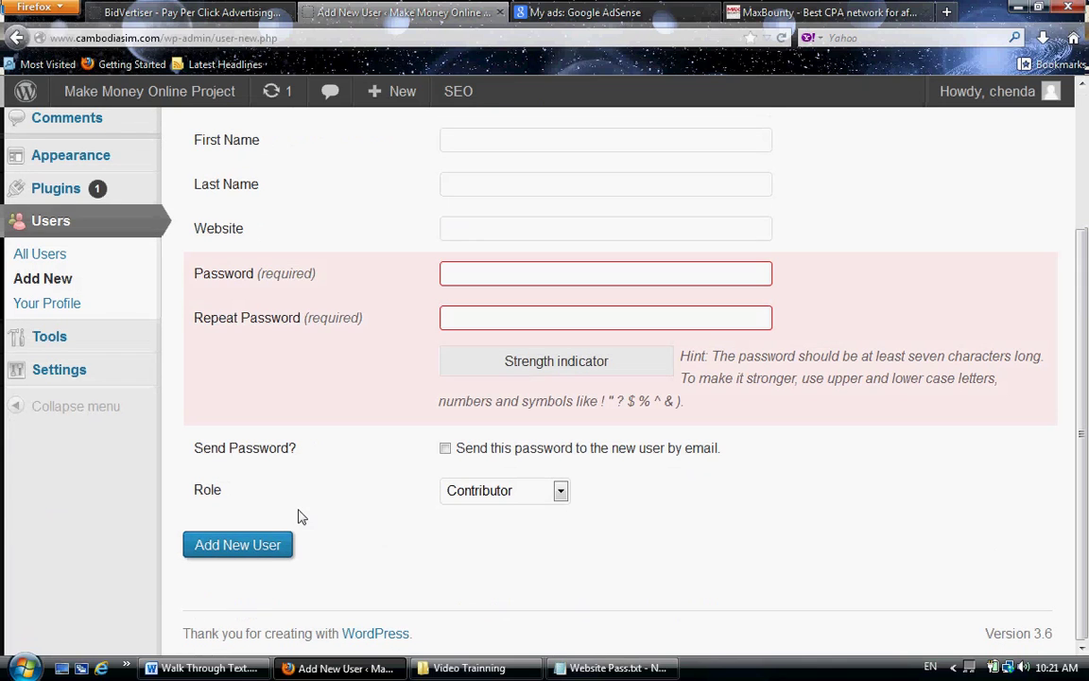
- Enter and repeat the password, then create the Contributor account
{"action": "left_click", "coordinate": [467, 269]}
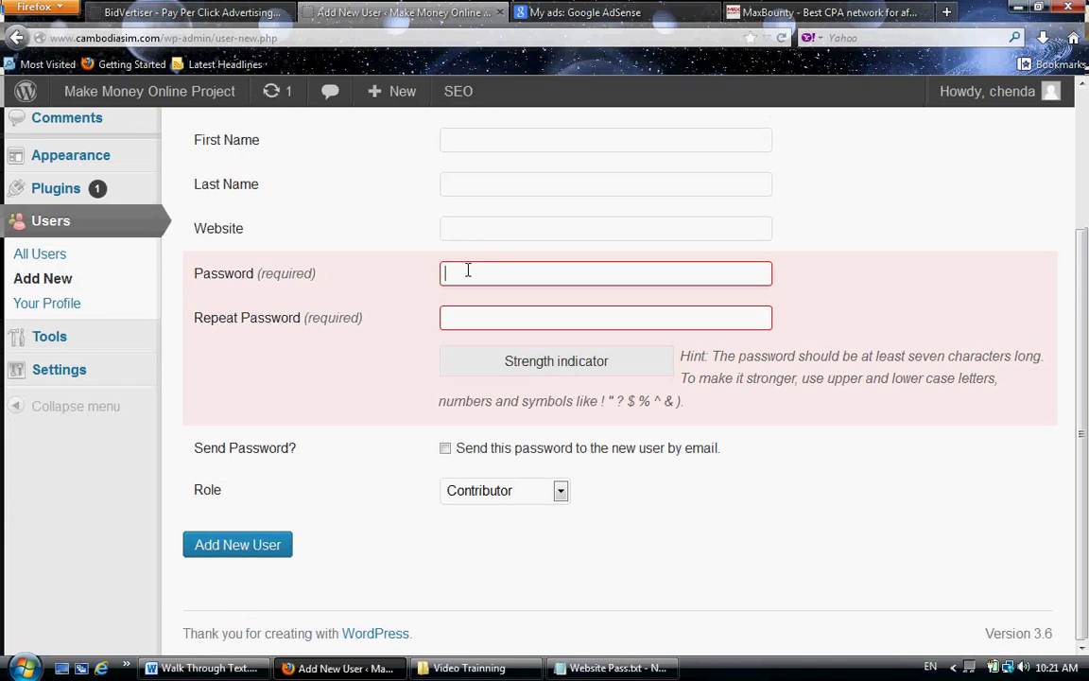
{"action": "type", "text": "*******"}
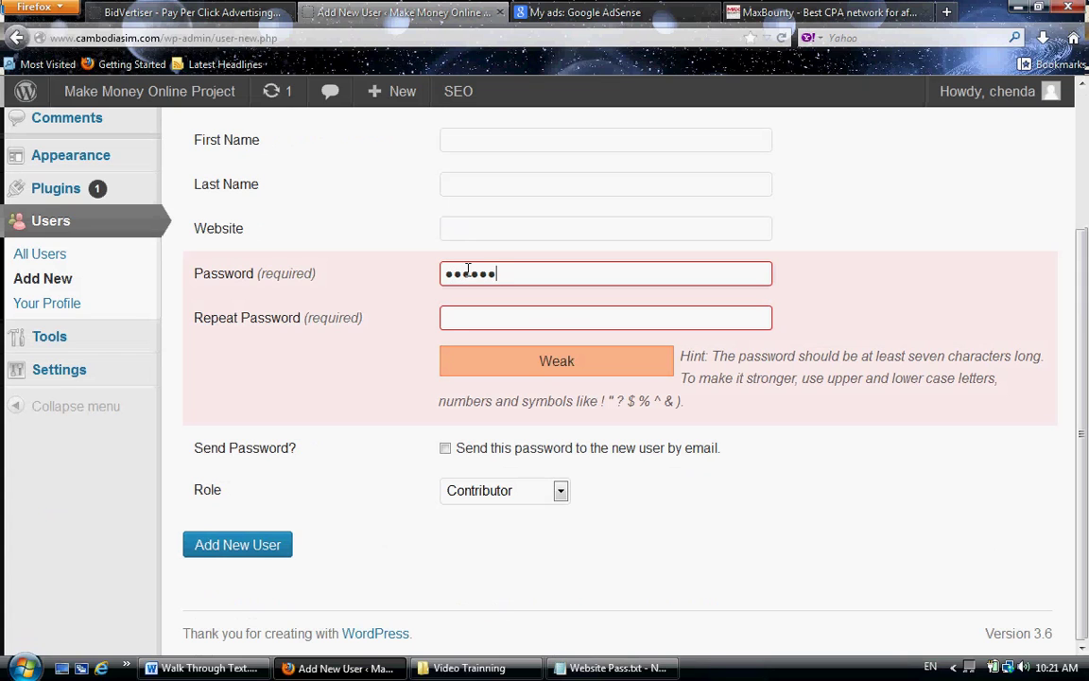
{"action": "left_click", "coordinate": [454, 324]}
{"action": "type", "text": "*******"}
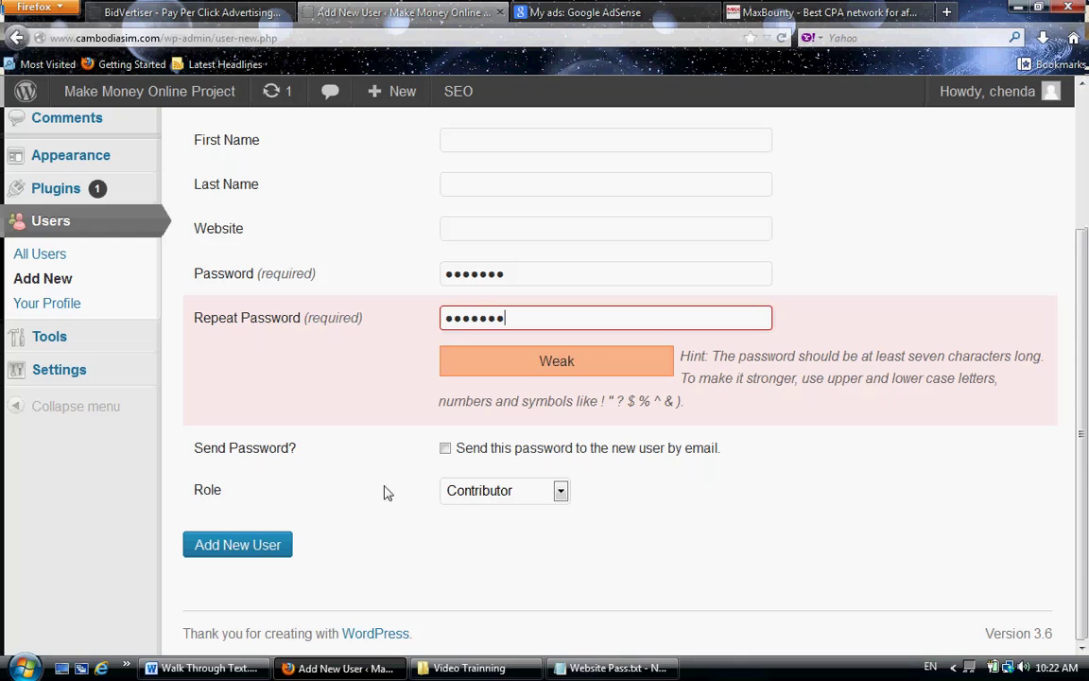
{"action": "left_click", "coordinate": [229, 550]}
{"action": "left_click", "coordinate": [229, 550]}
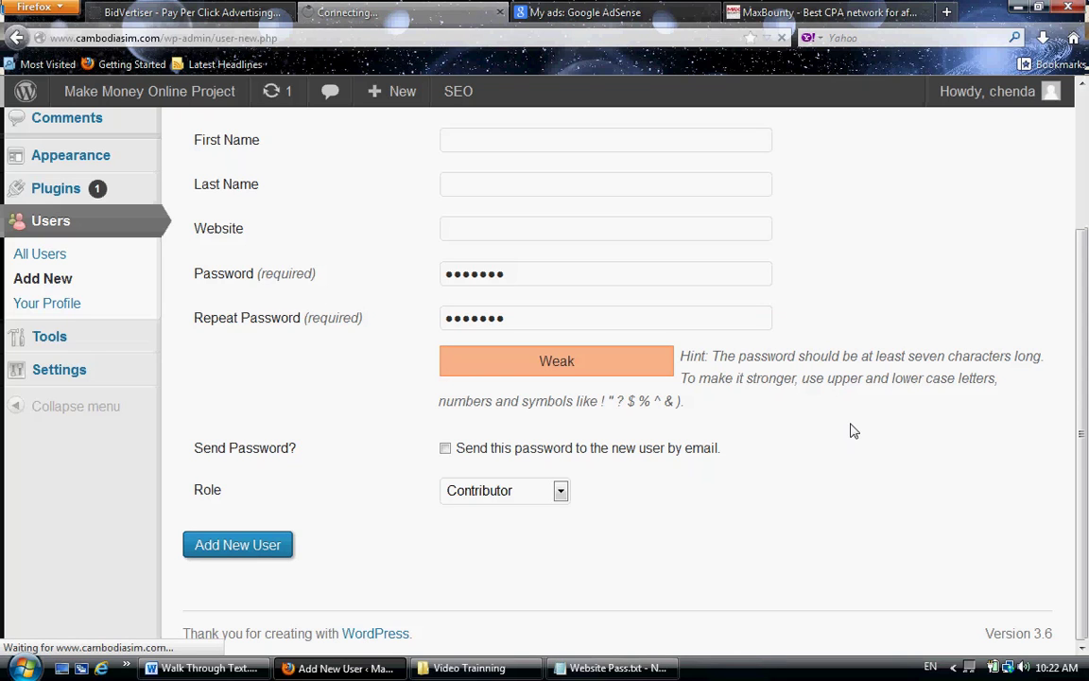
{"action": "scroll", "coordinate": [661, 378], "scroll_direction": "up", "scroll_amount": 3}
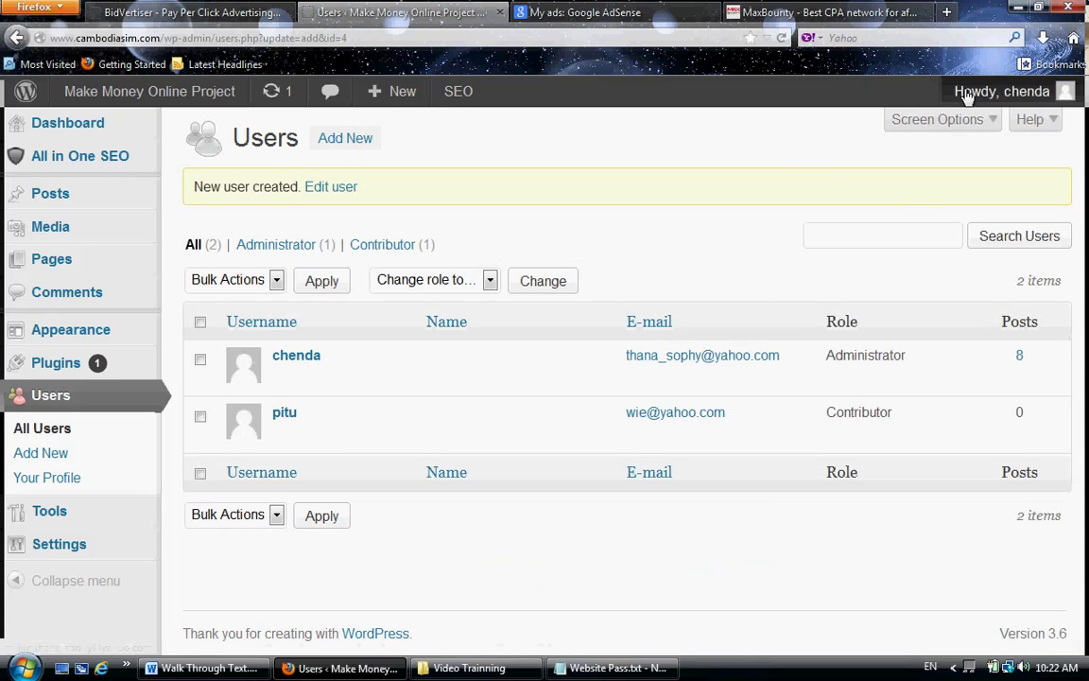
- Log out, sign in as the new Contributor user, and dismiss Firefox's save-password prompt
{"action": "mouse_move", "coordinate": [1002, 91]}
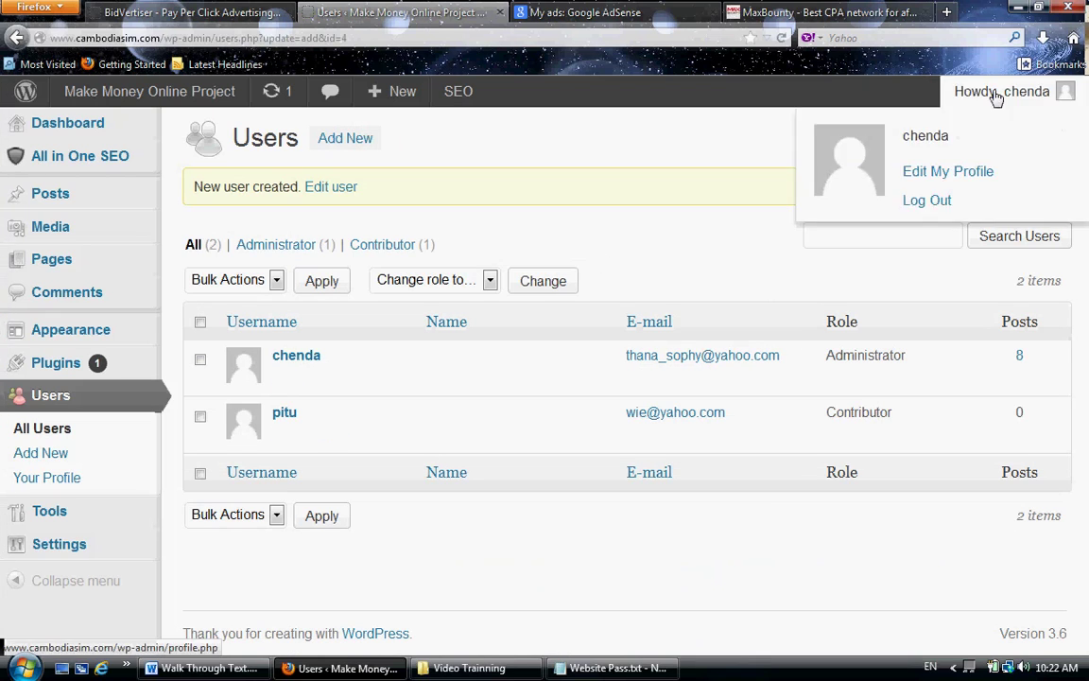
{"action": "left_click", "coordinate": [927, 203]}
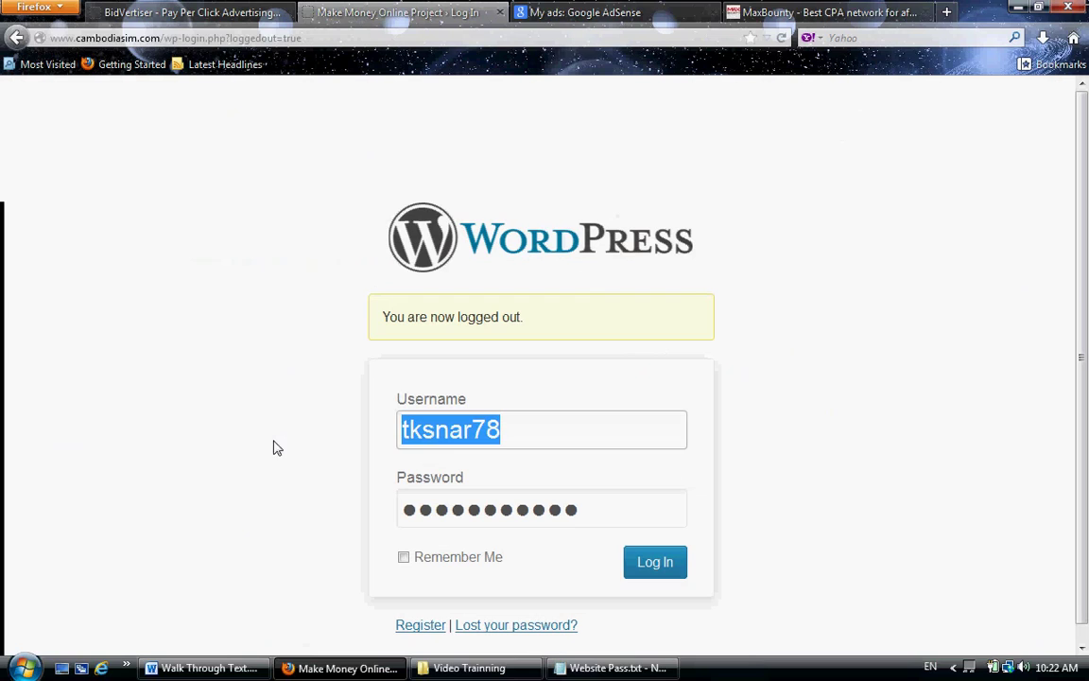
{"action": "type", "text": "pitu"}
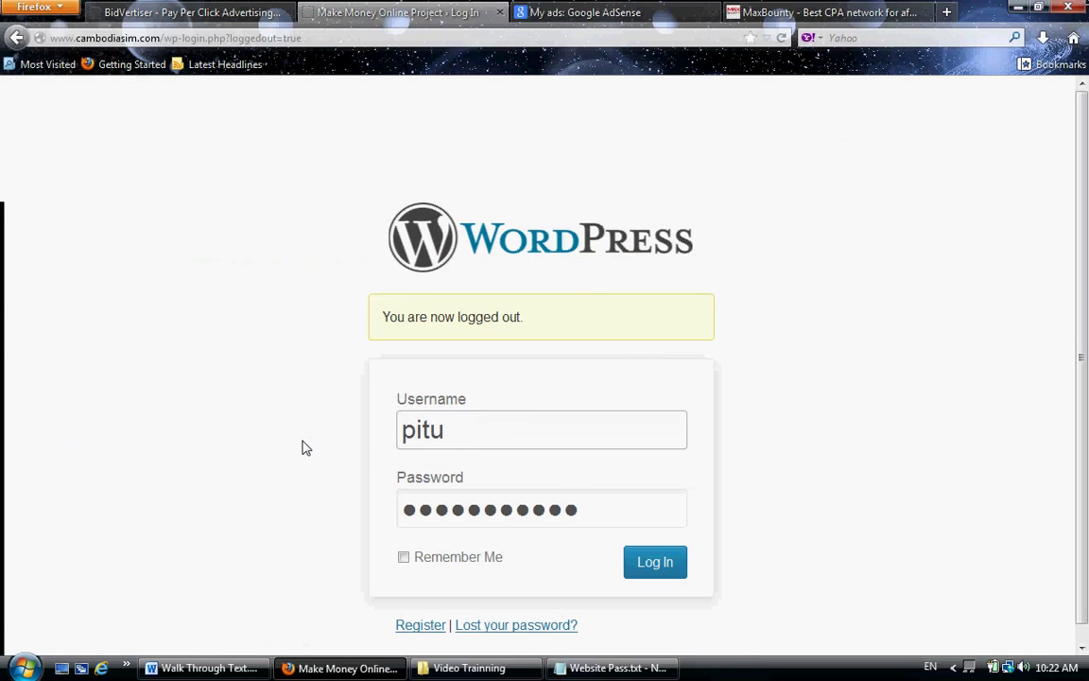
{"action": "key", "text": "Tab"}
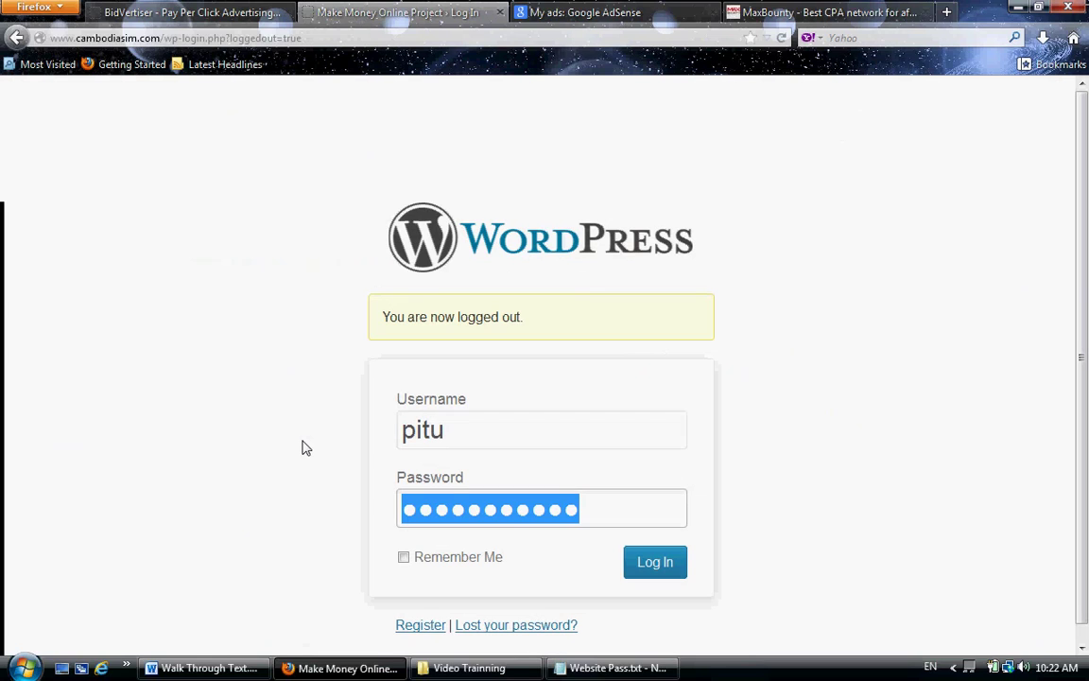
{"action": "type", "text": "*******"}
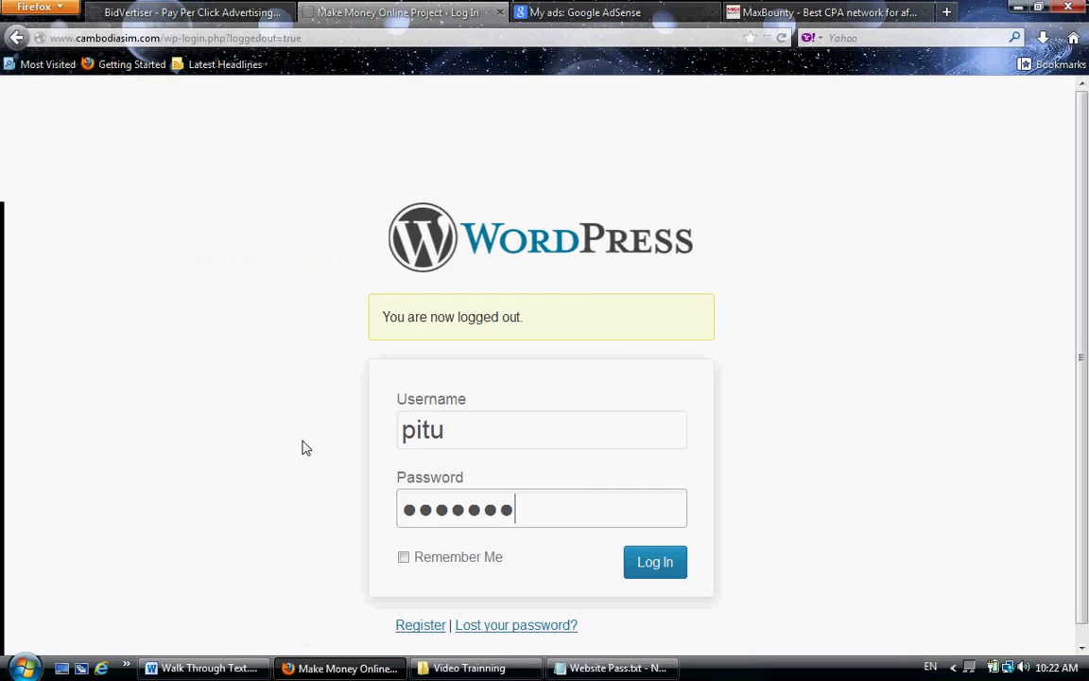
{"action": "key", "text": "Return"}
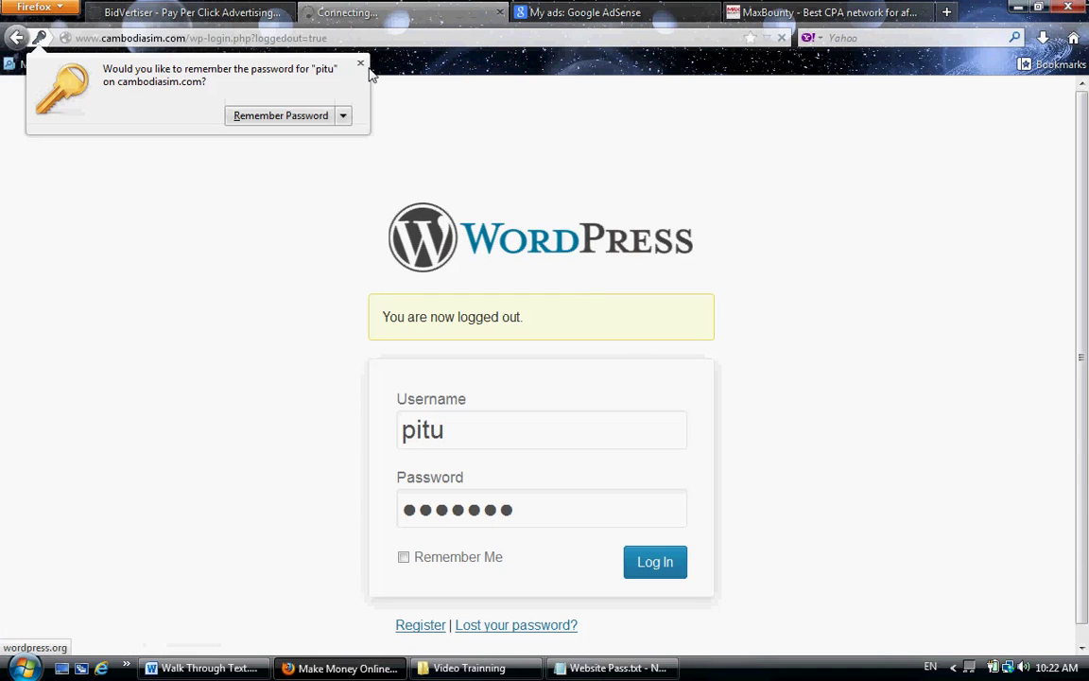
{"action": "left_click", "coordinate": [360, 67]}
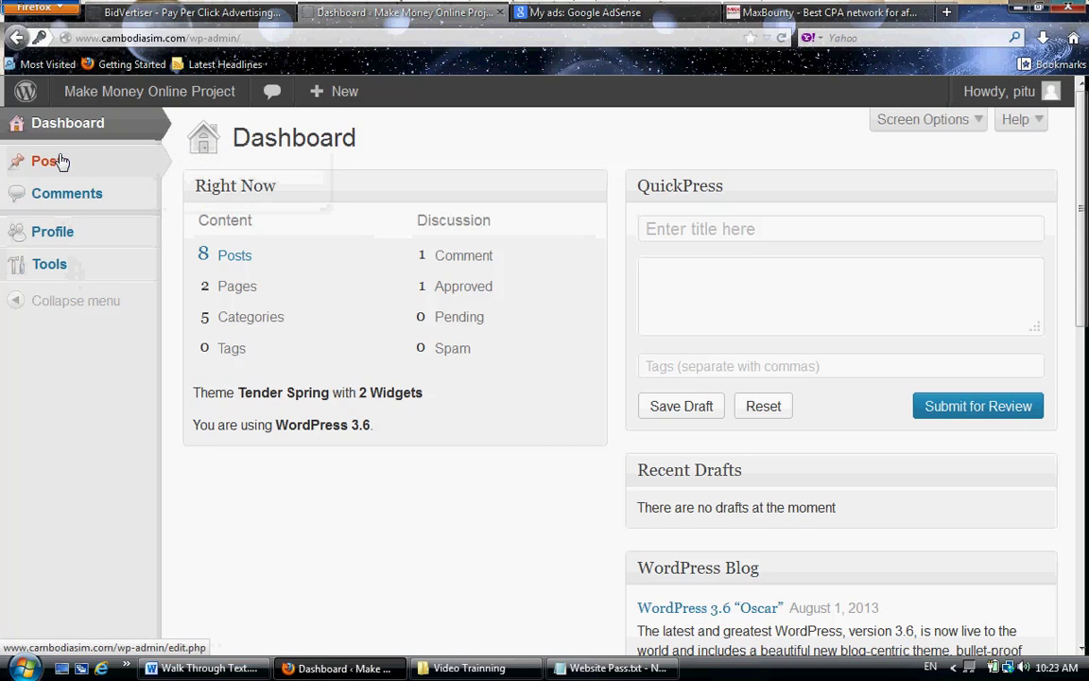
- Write post 'ghghg' with body 'gnbmnkjkj' under Must Watch Video and submit for review
{"action": "mouse_move", "coordinate": [49, 161]}
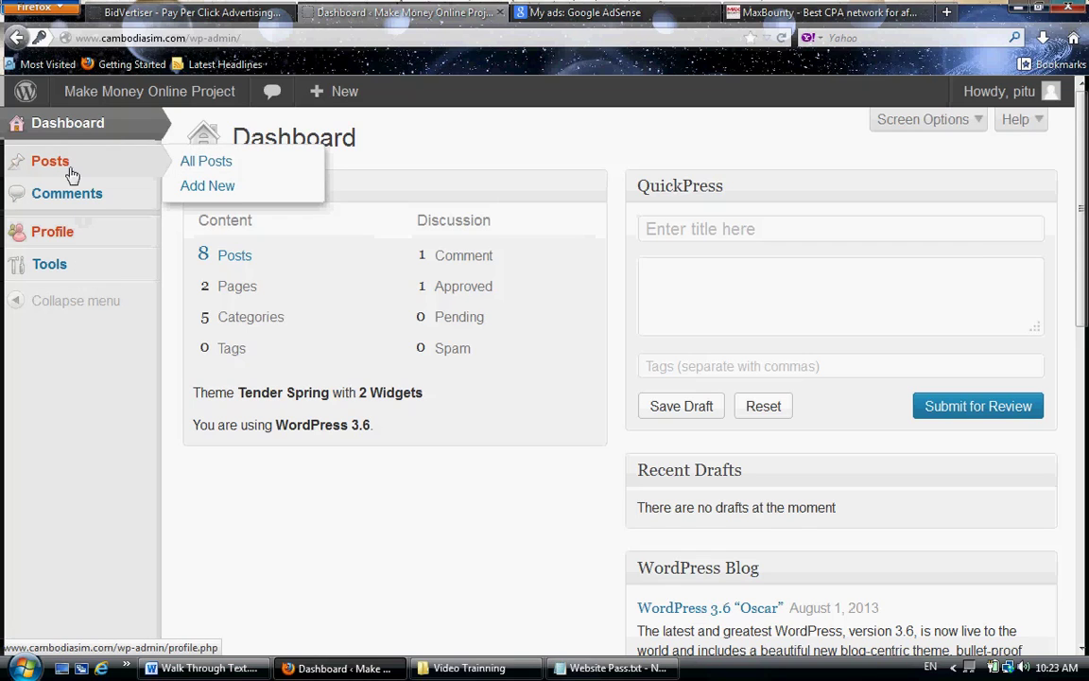
{"action": "left_click", "coordinate": [208, 188]}
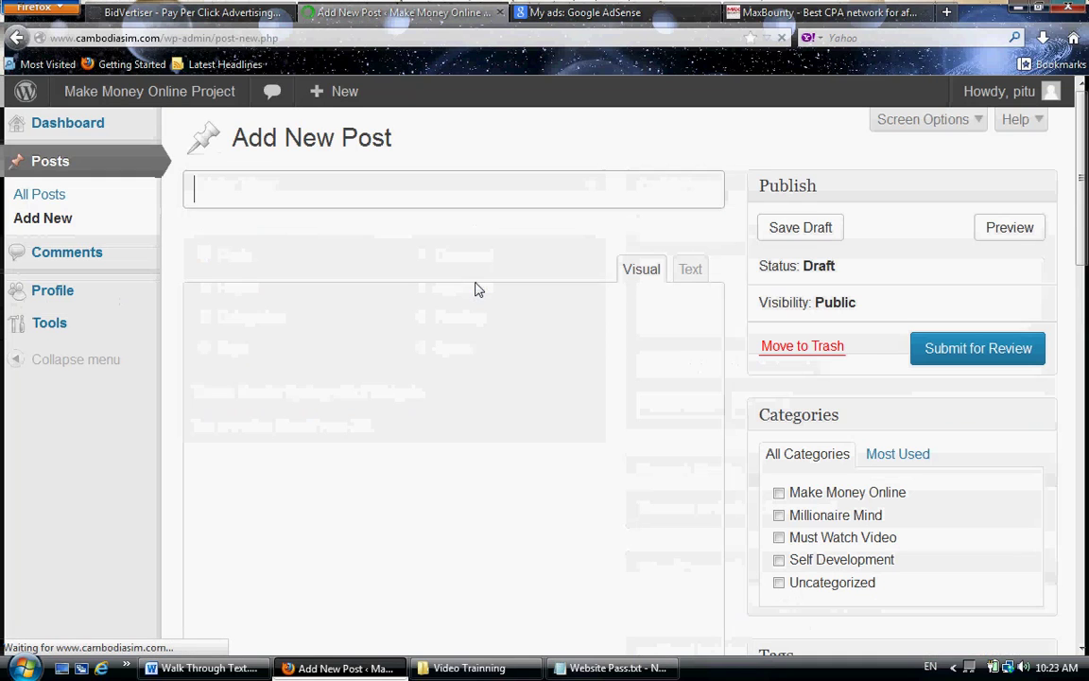
{"action": "left_click", "coordinate": [467, 204]}
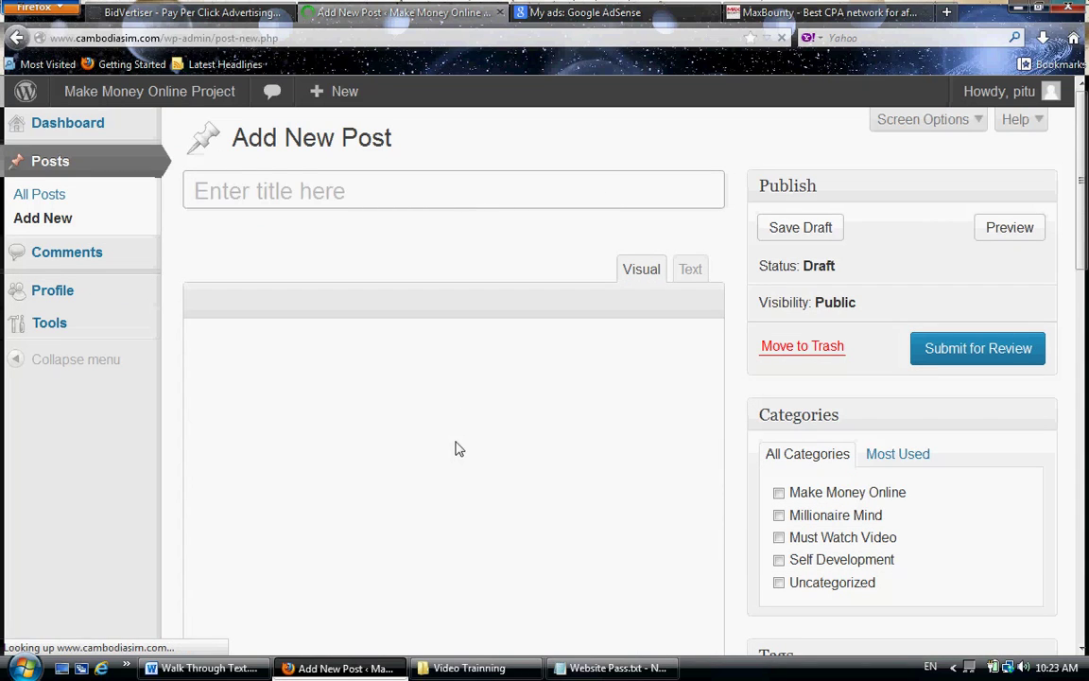
{"action": "type", "text": "ghghg"}
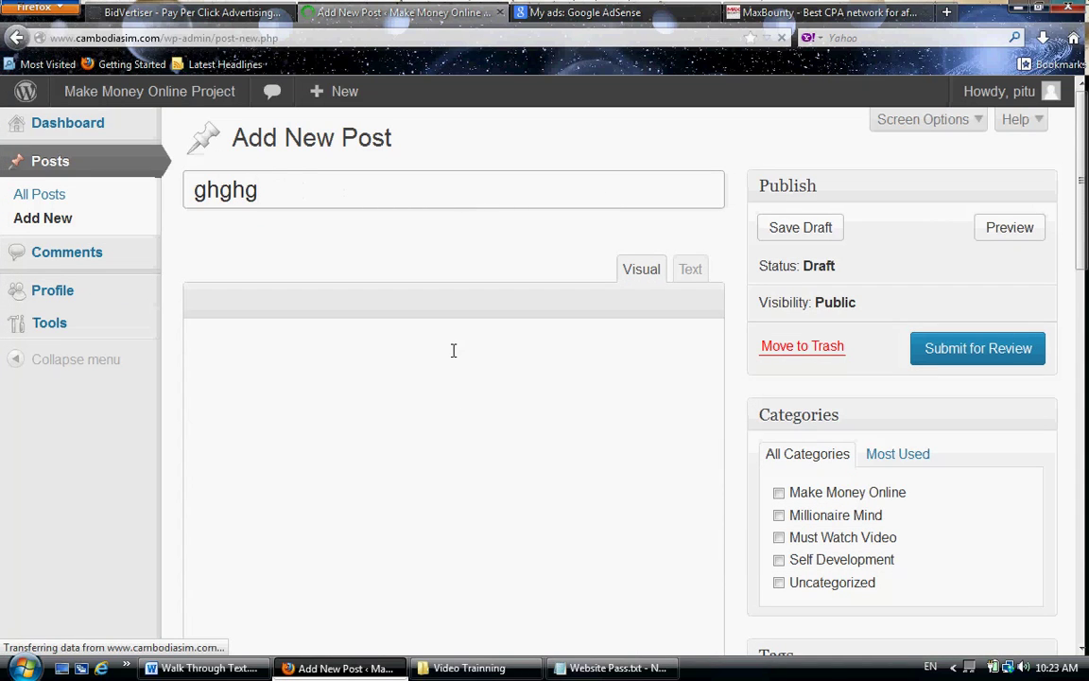
{"action": "left_click", "coordinate": [432, 453]}
{"action": "type", "text": "gnbmnkjkj"}
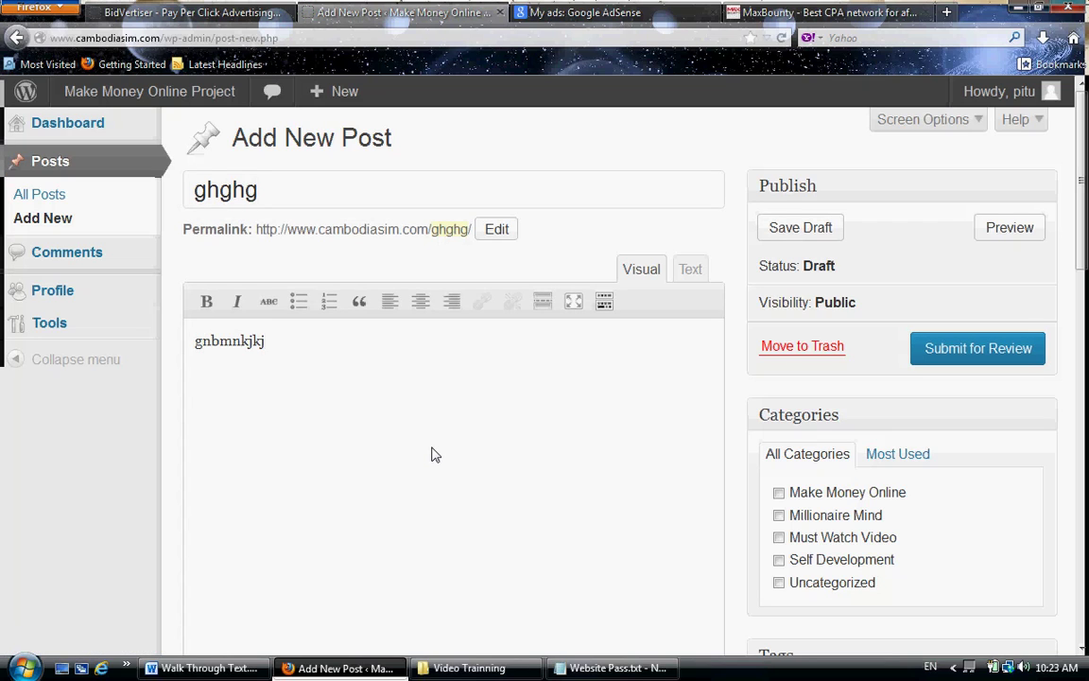
{"action": "left_click", "coordinate": [779, 538]}
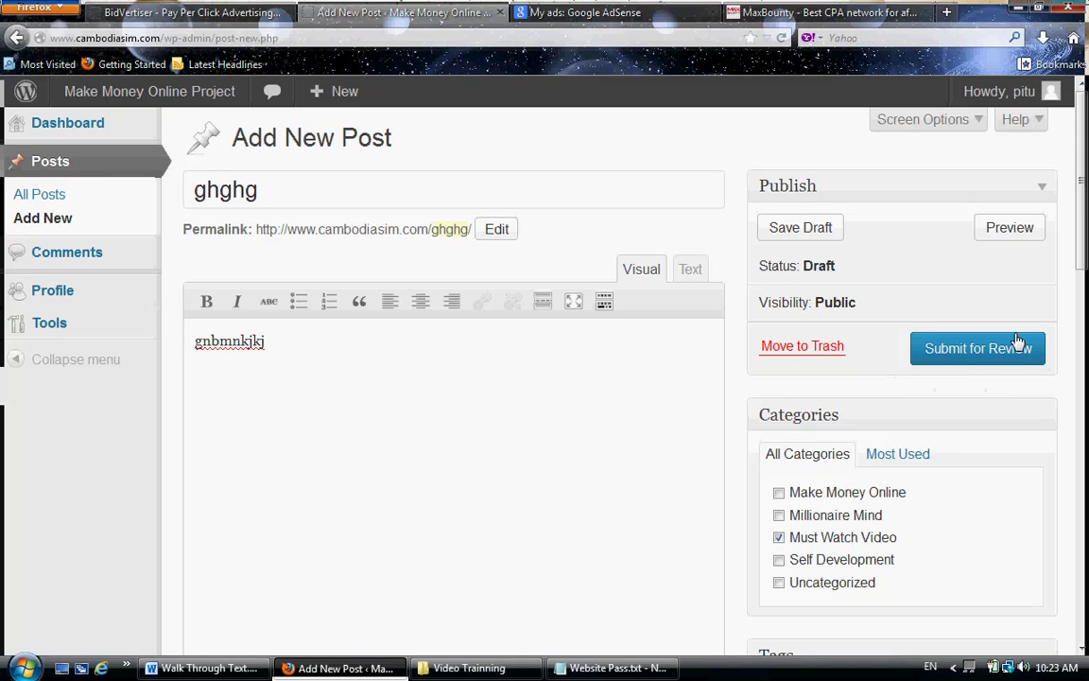
{"action": "left_click", "coordinate": [969, 352]}
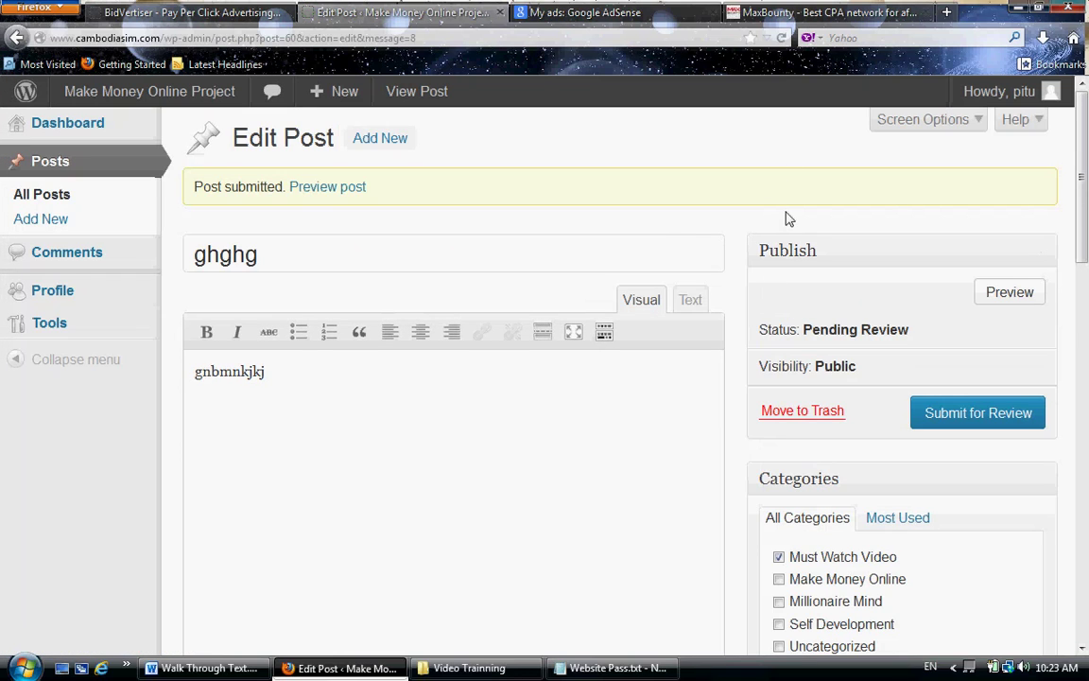
- Log out, sign in with the administrator credentials, and dismiss Firefox's save-password prompt
{"action": "mouse_move", "coordinate": [1011, 95]}
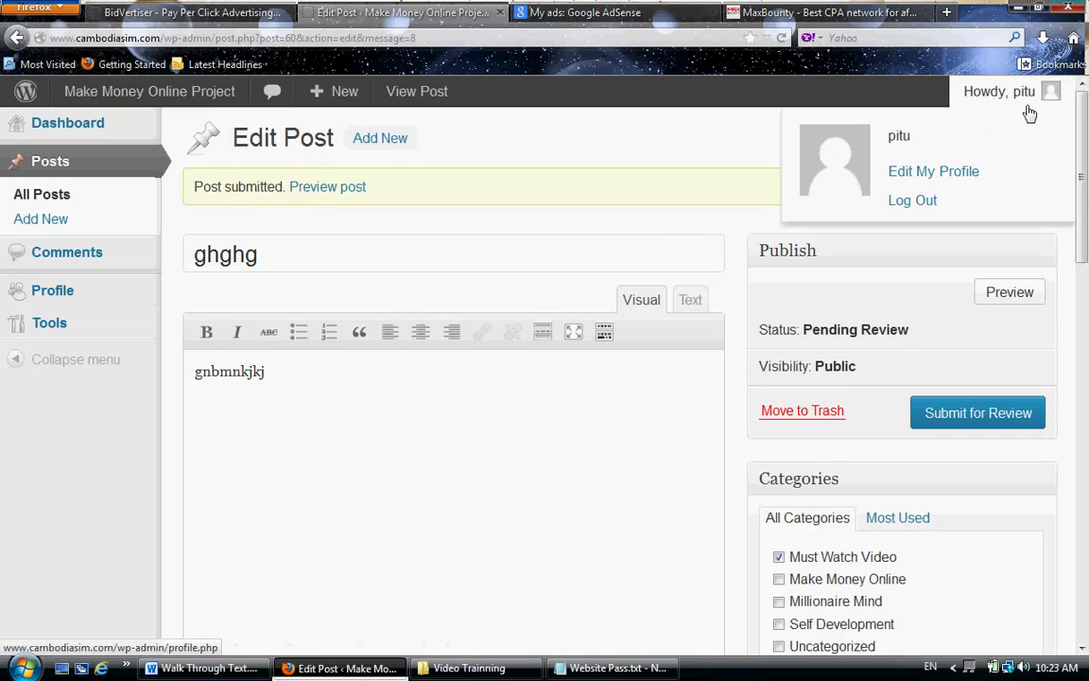
{"action": "left_click", "coordinate": [909, 201]}
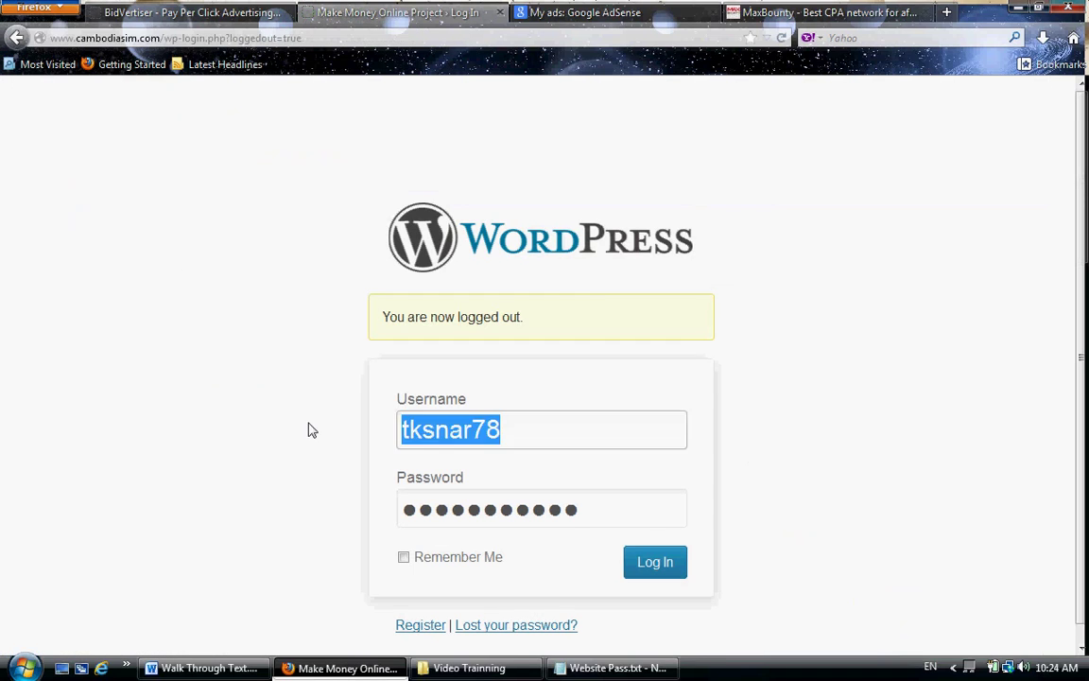
{"action": "type", "text": "chenda"}
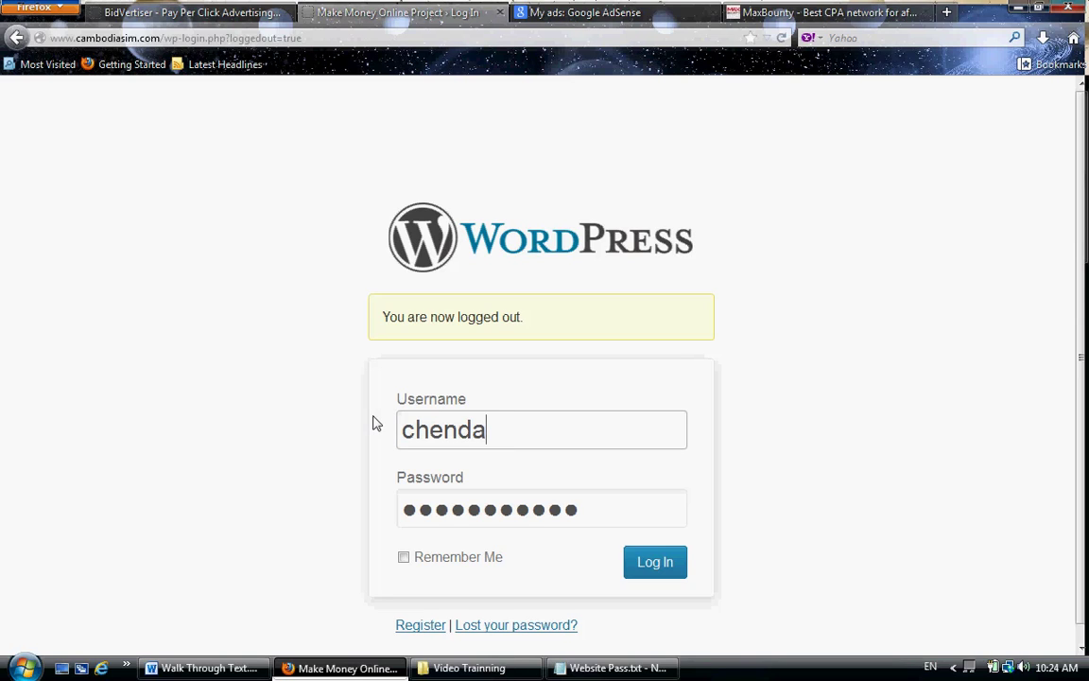
{"action": "key", "text": "Tab"}
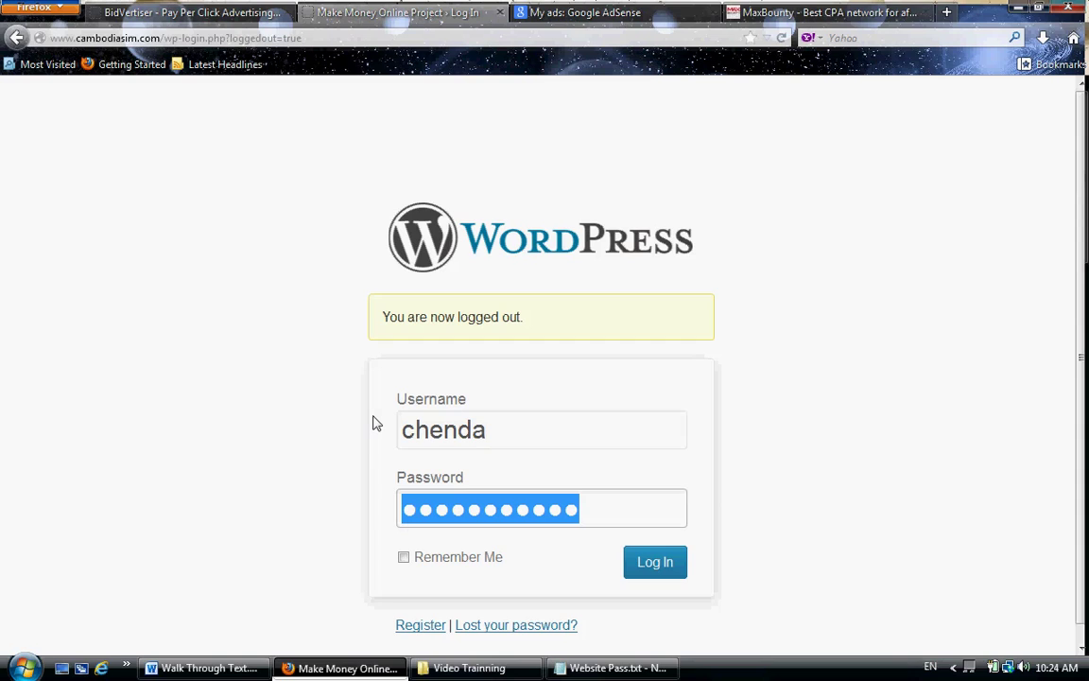
{"action": "type", "text": "******"}
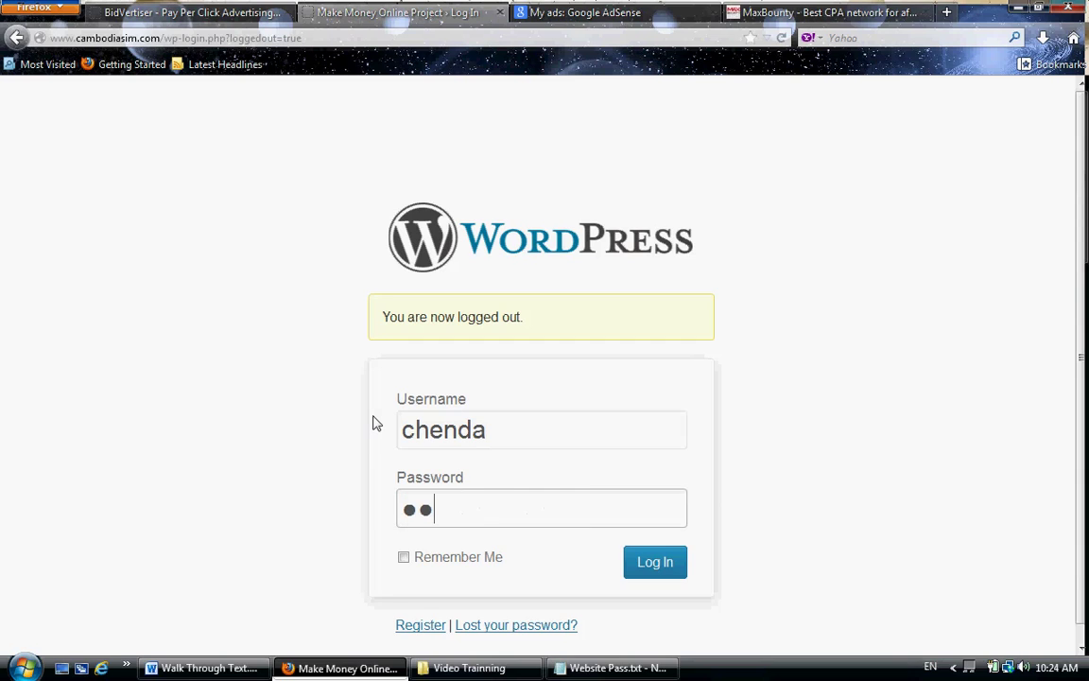
{"action": "type", "text": "*"}
{"action": "key", "text": "Return"}
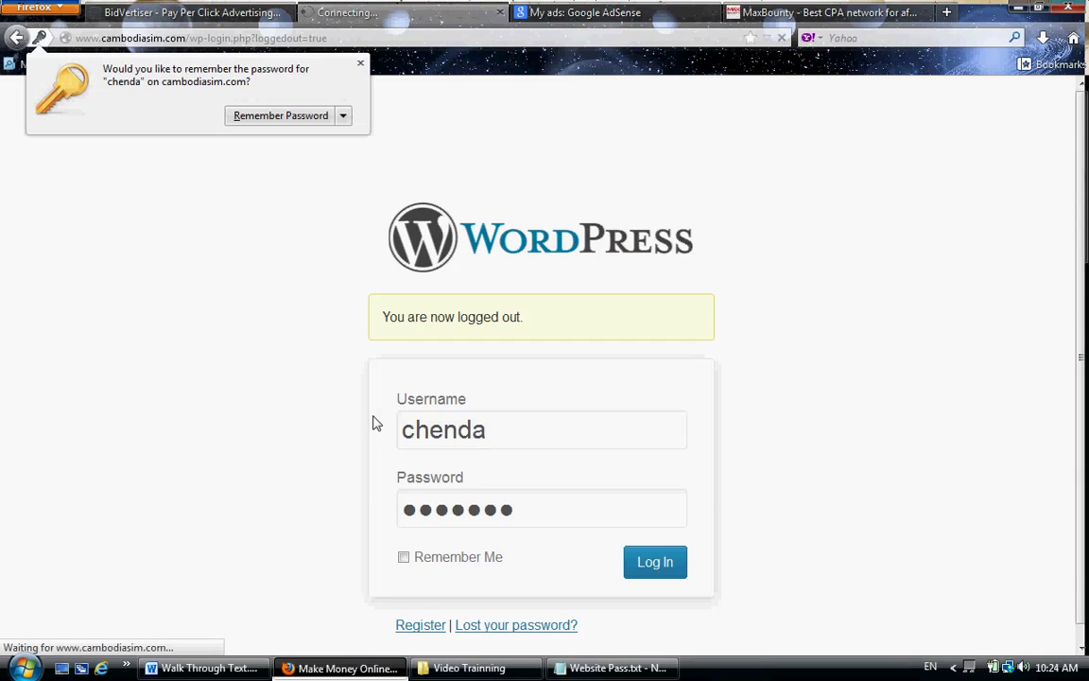
{"action": "left_click", "coordinate": [360, 63]}
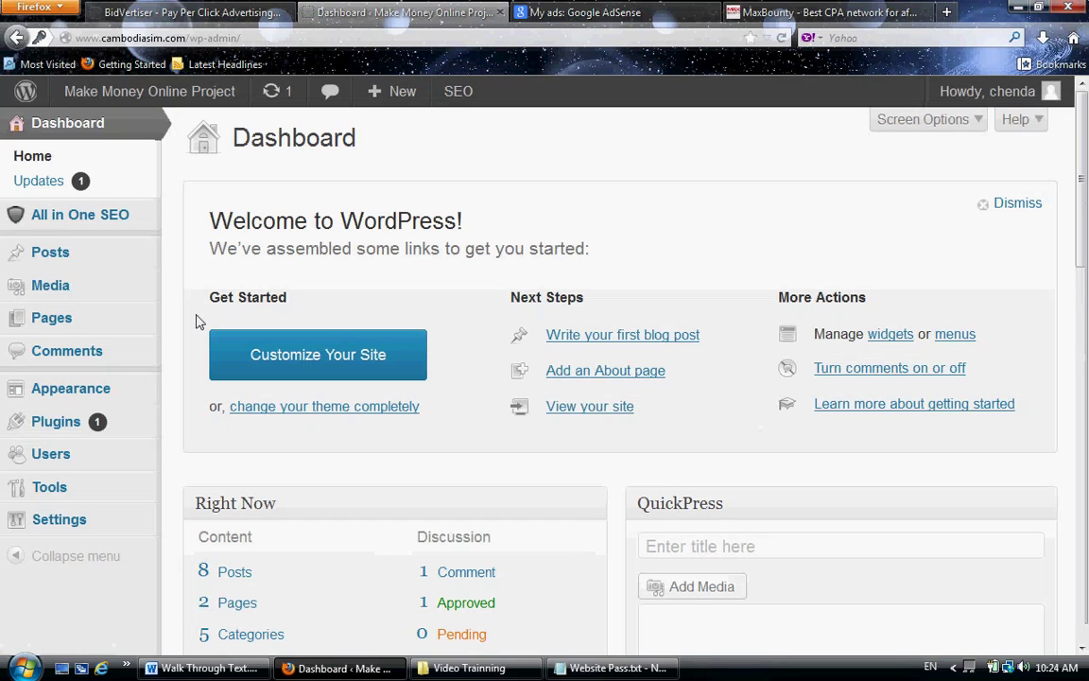
- In the Posts list, open the contributor's pending 'ghghg' post for editing
{"action": "left_click", "coordinate": [83, 261]}
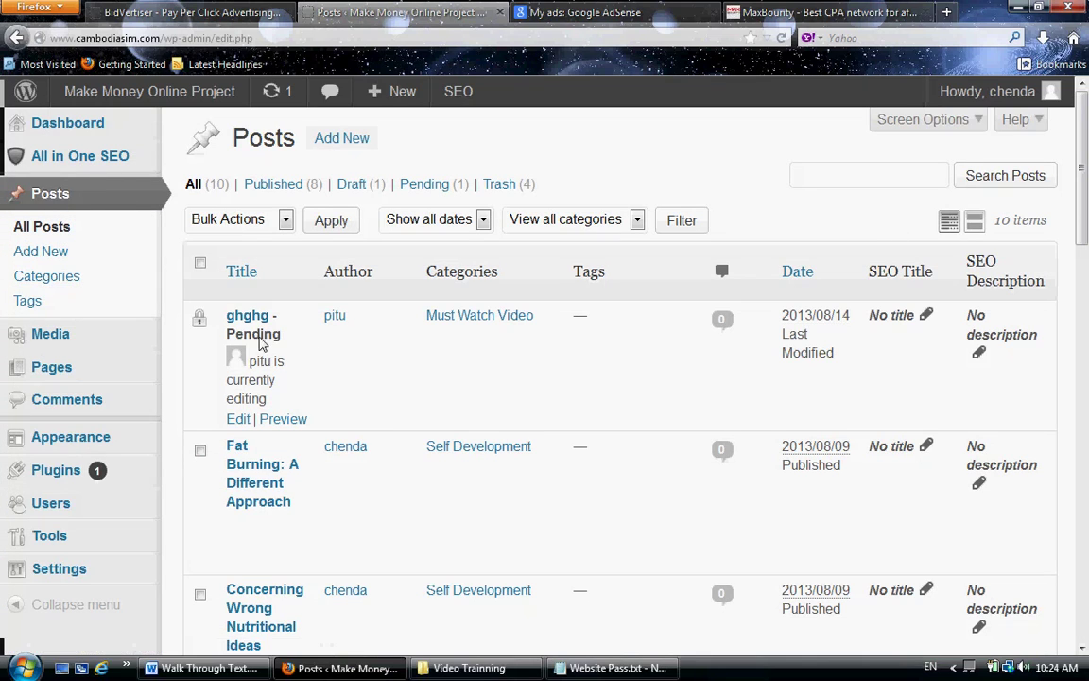
{"action": "left_click_drag", "start_coordinate": [268, 345], "coordinate": [234, 345]}
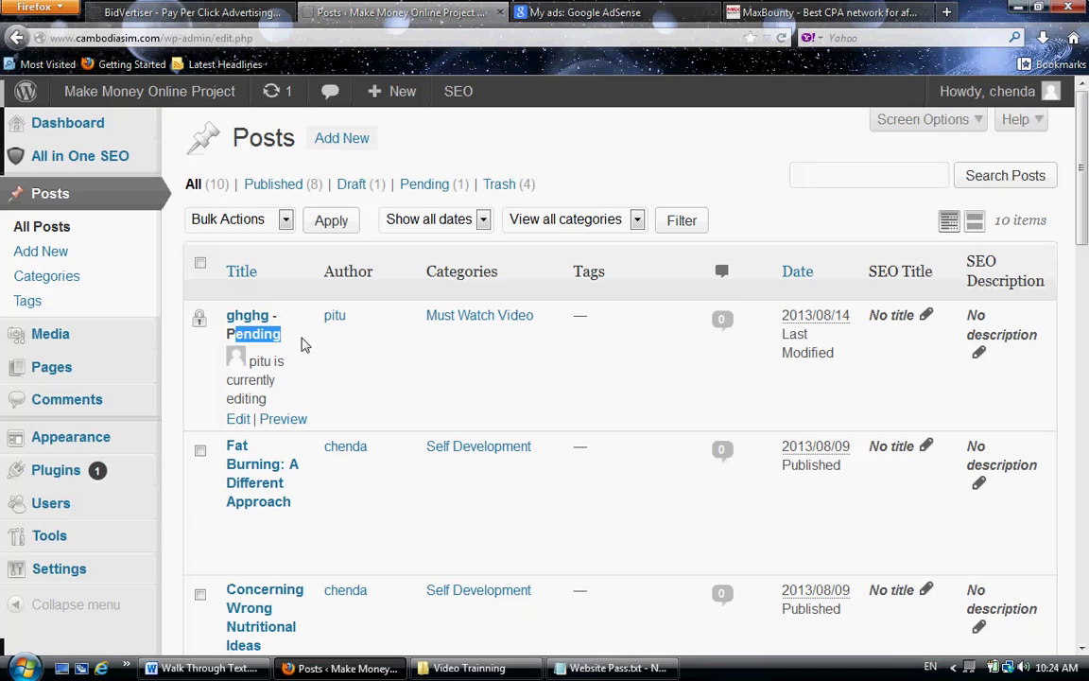
{"action": "left_click", "coordinate": [302, 396]}
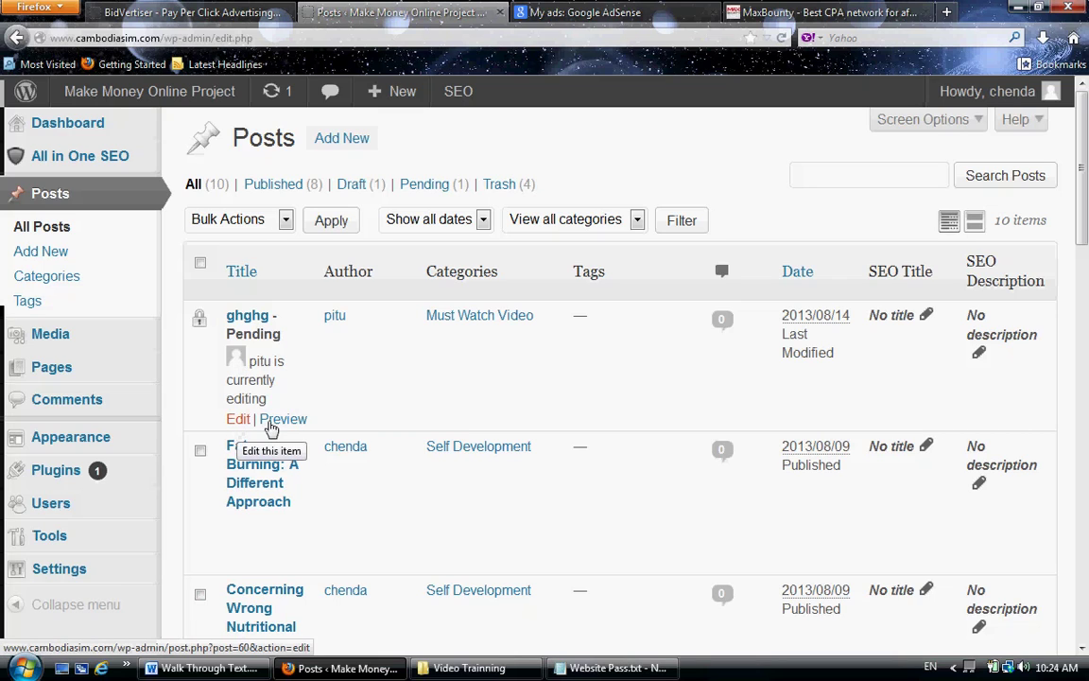
{"action": "left_click", "coordinate": [238, 419]}
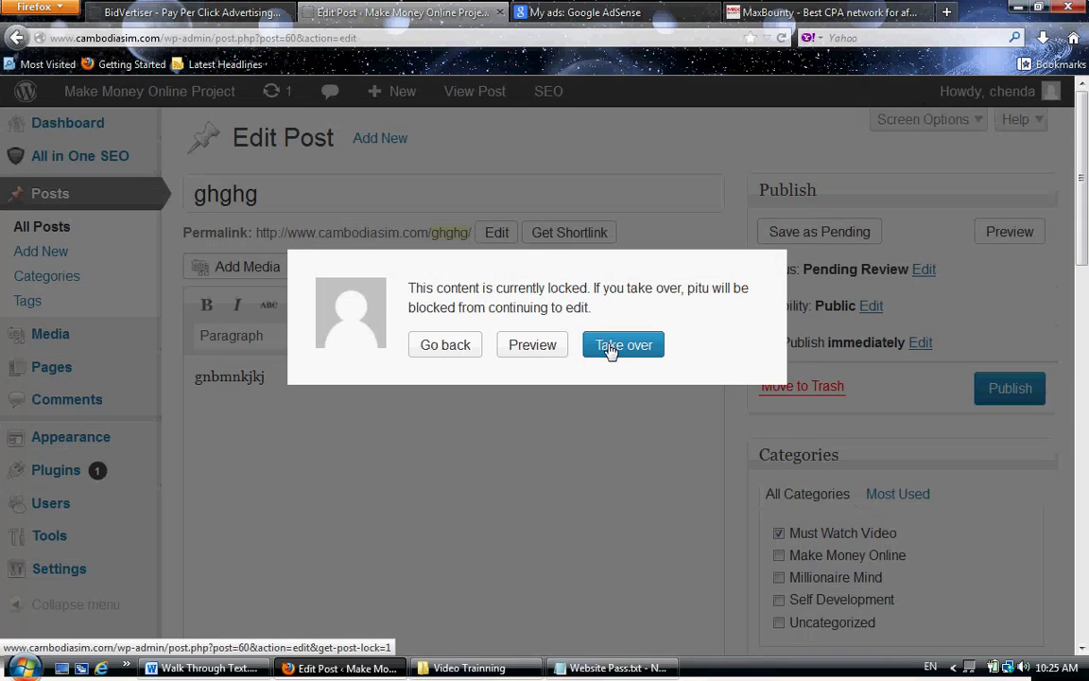
- Take over the locked 'ghghg' post, publish it, and view it on the site
{"action": "left_click", "coordinate": [611, 346]}
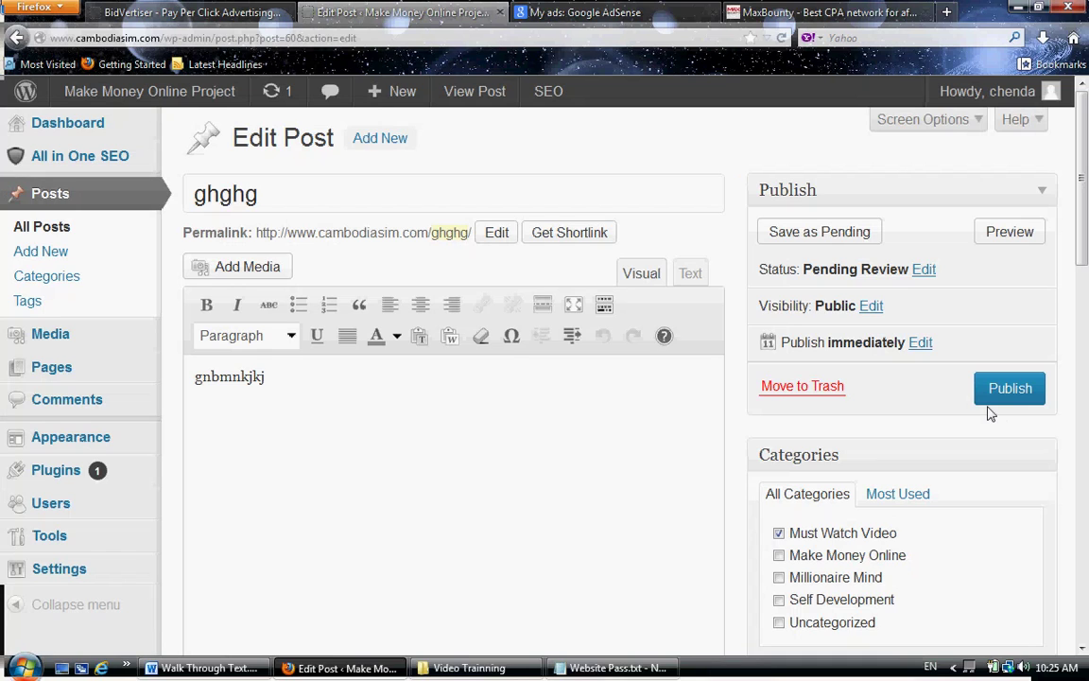
{"action": "left_click", "coordinate": [499, 405]}
{"action": "left_click", "coordinate": [196, 377]}
{"action": "left_click", "coordinate": [1002, 401]}
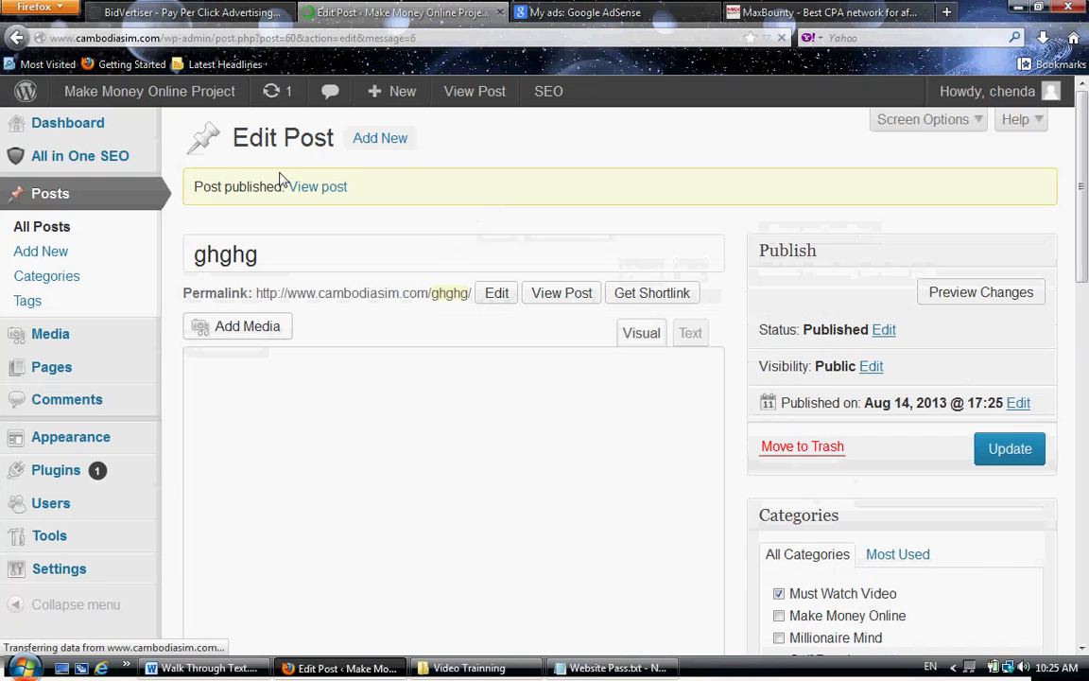
{"action": "left_click", "coordinate": [307, 187]}
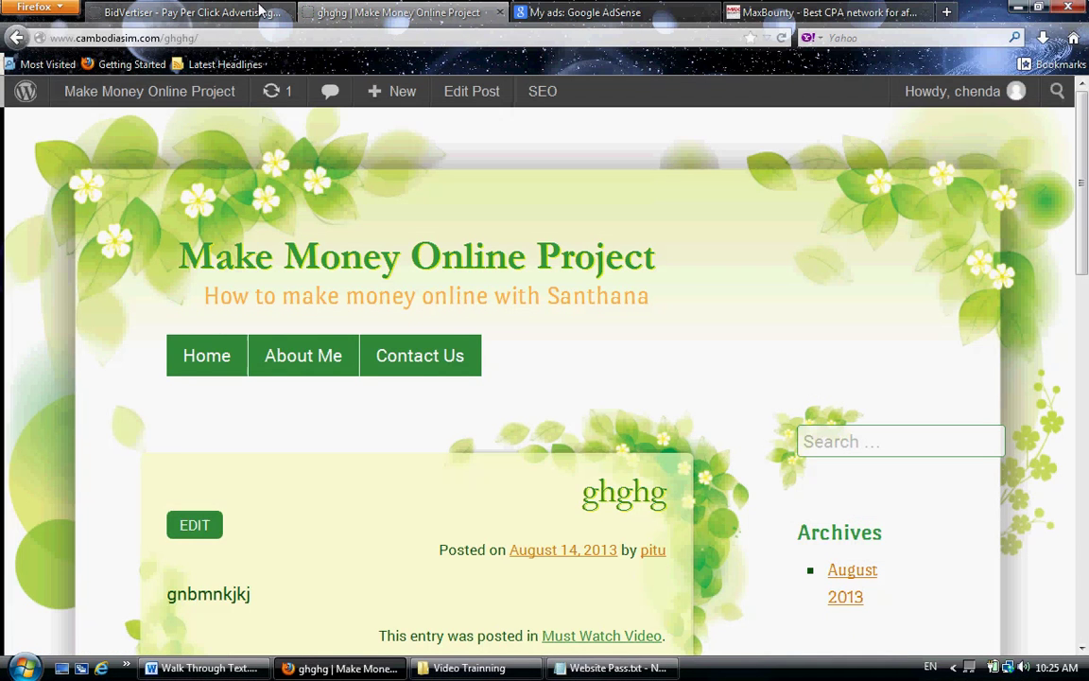
- Close the BidVertiser tab and go back to the post's editing screen
{"action": "left_click", "coordinate": [263, 12]}
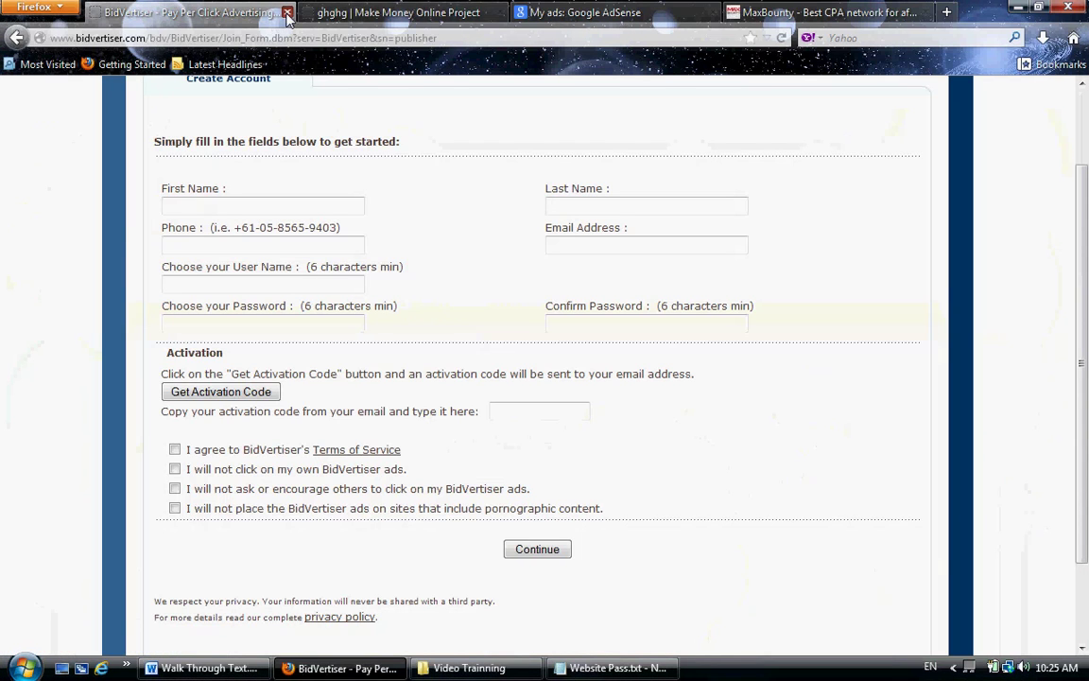
{"action": "key", "text": "ctrl+w"}
{"action": "scroll", "coordinate": [749, 444], "scroll_direction": "down", "scroll_amount": 6}
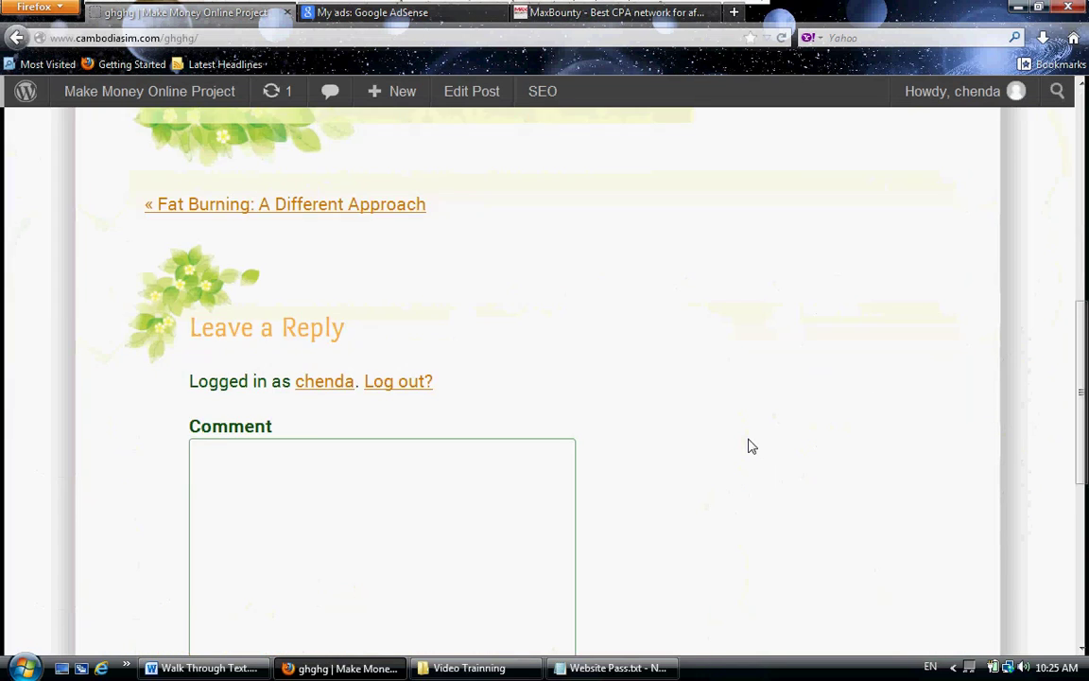
{"action": "scroll", "coordinate": [526, 373], "scroll_direction": "up", "scroll_amount": 3}
{"action": "scroll", "coordinate": [527, 374], "scroll_direction": "up", "scroll_amount": 3}
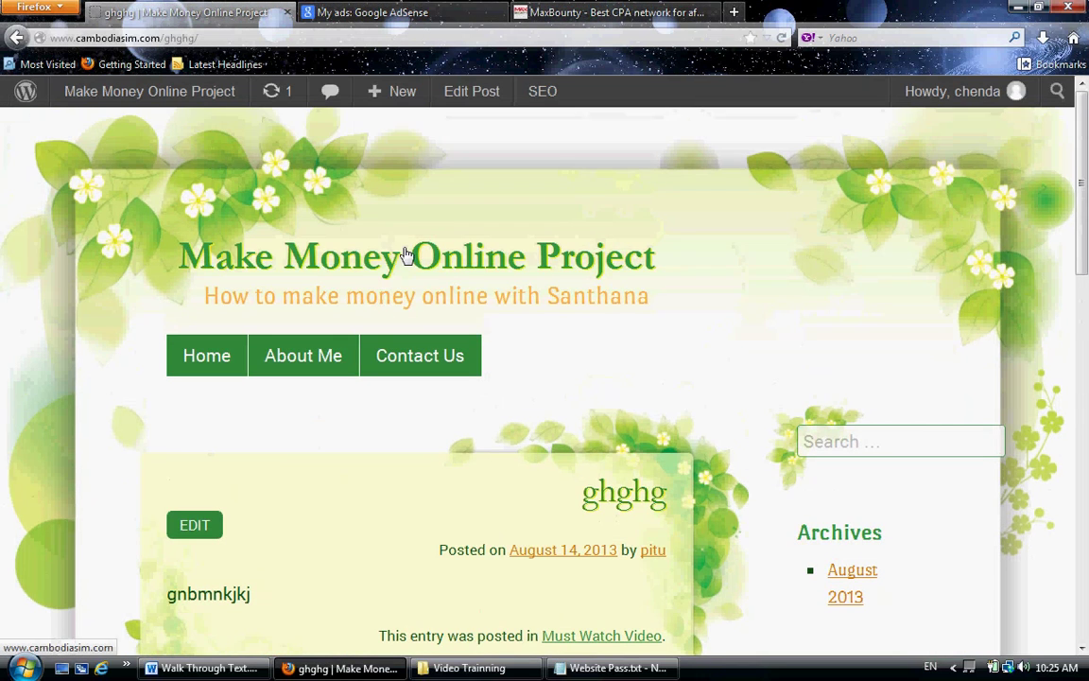
{"action": "left_click", "coordinate": [17, 37]}
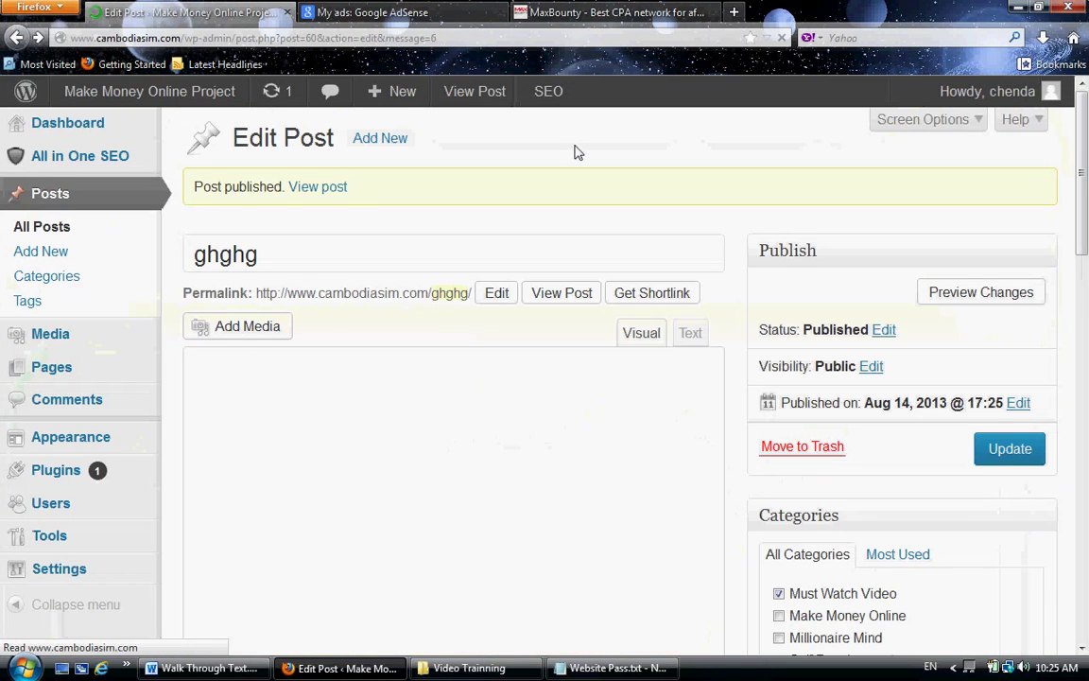
- Open the All Users list from the Users menu
{"action": "left_click", "coordinate": [360, 243]}
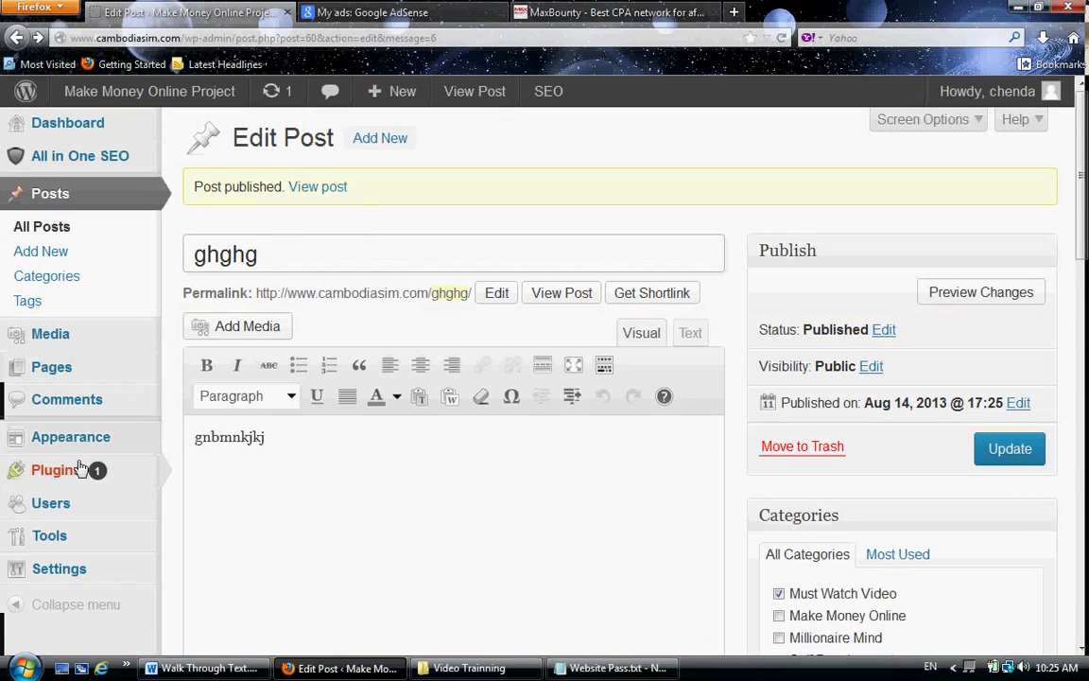
{"action": "mouse_move", "coordinate": [99, 503]}
{"action": "left_click", "coordinate": [235, 508]}
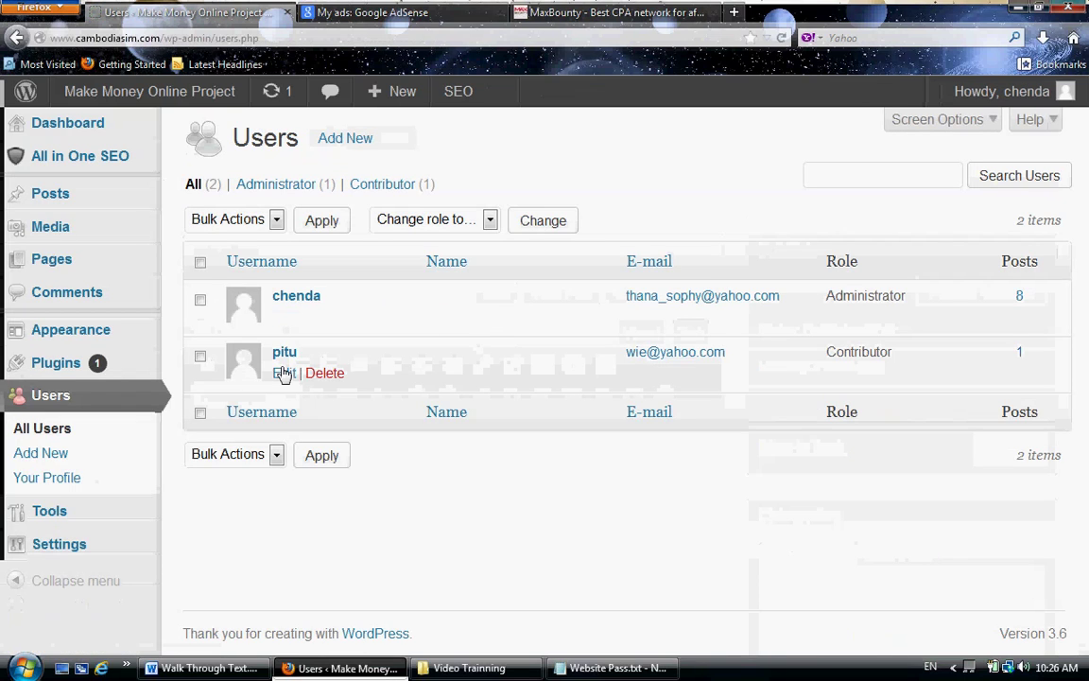
- Change the contributor user's role to Author and save with Update User
{"action": "left_click", "coordinate": [285, 377]}
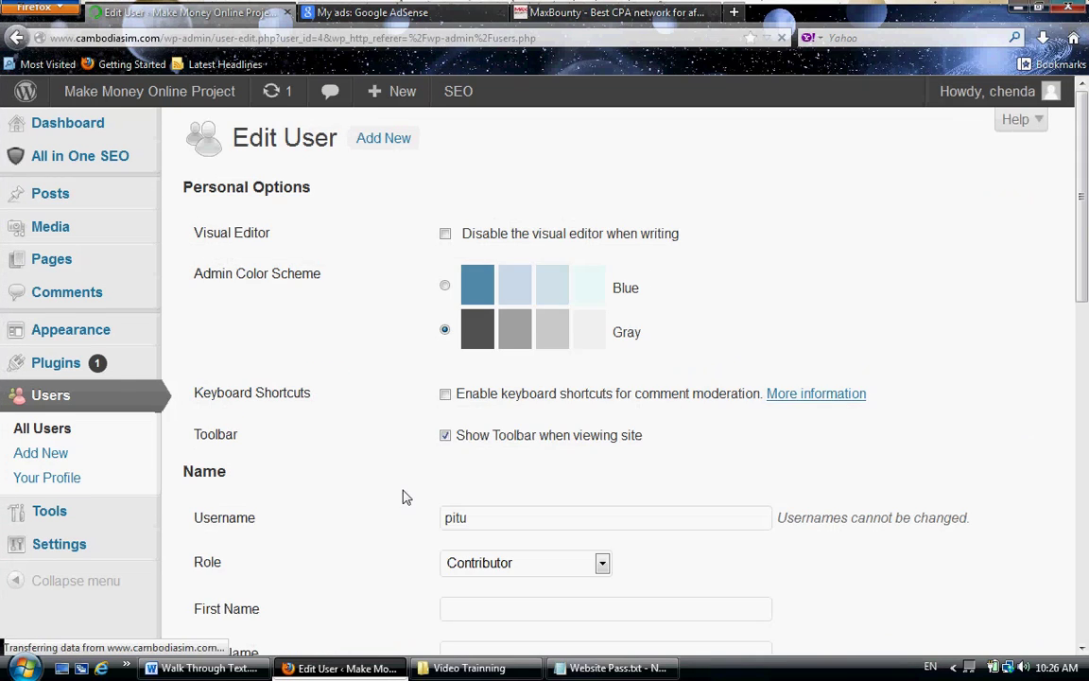
{"action": "scroll", "coordinate": [456, 495], "scroll_direction": "down", "scroll_amount": 3}
{"action": "left_click", "coordinate": [501, 447]}
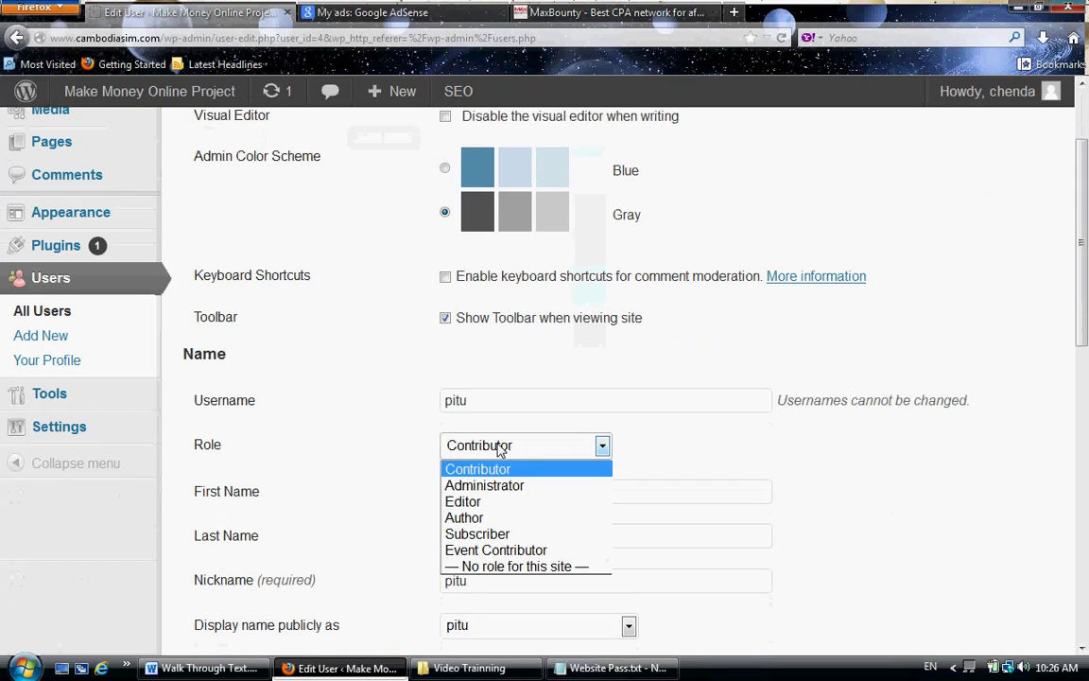
{"action": "left_click", "coordinate": [489, 518]}
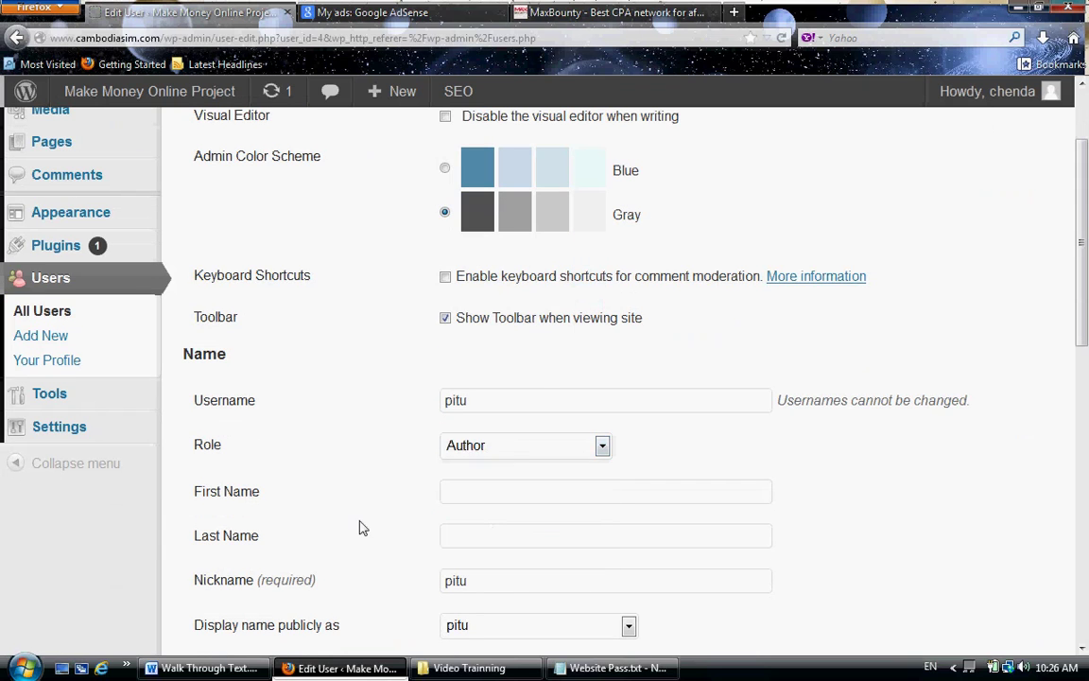
{"action": "scroll", "coordinate": [359, 525], "scroll_direction": "down", "scroll_amount": 7}
{"action": "scroll", "coordinate": [360, 527], "scroll_direction": "down", "scroll_amount": 8}
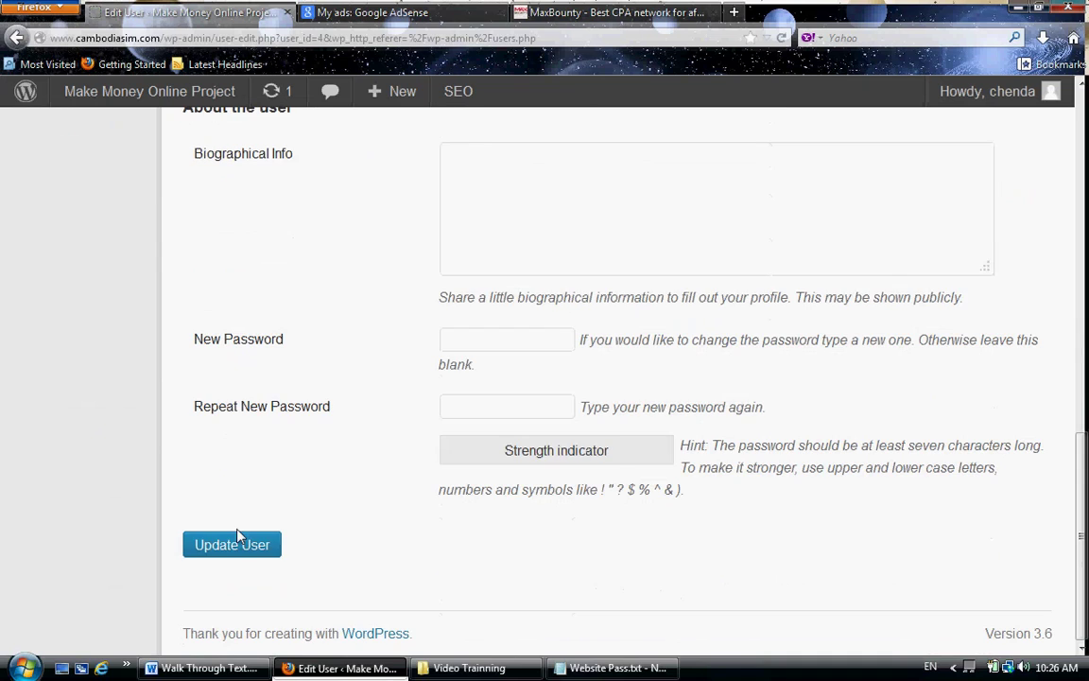
{"action": "left_click", "coordinate": [238, 544]}
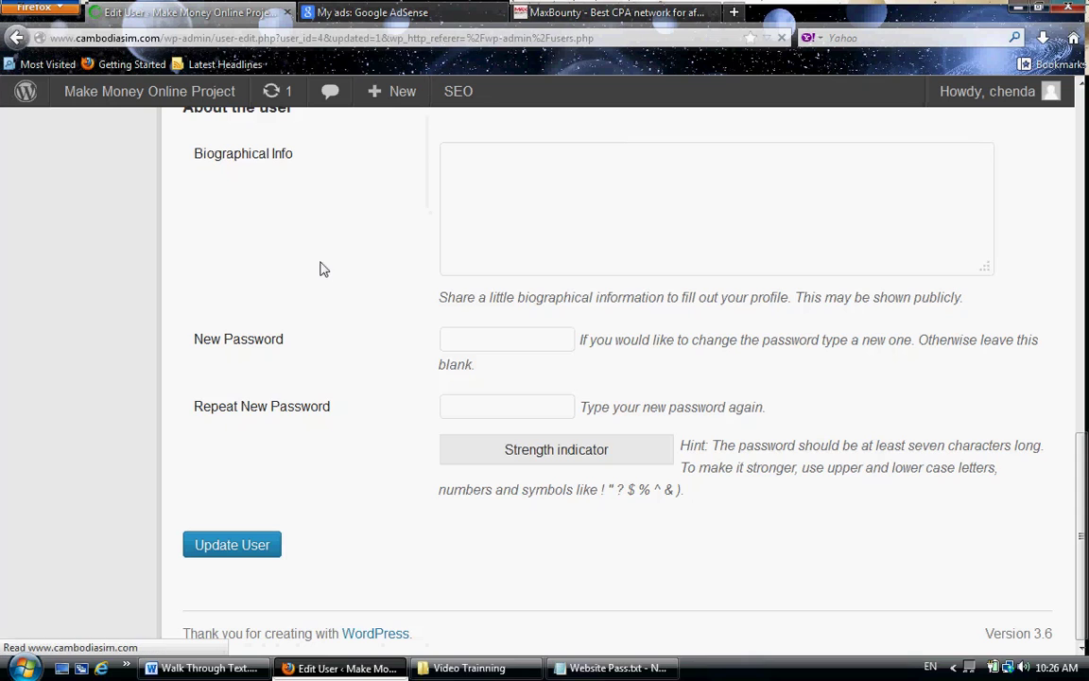
- Log in with the promoted Author's username and password, declining the browser's save-password offer
{"action": "mouse_move", "coordinate": [1009, 93]}
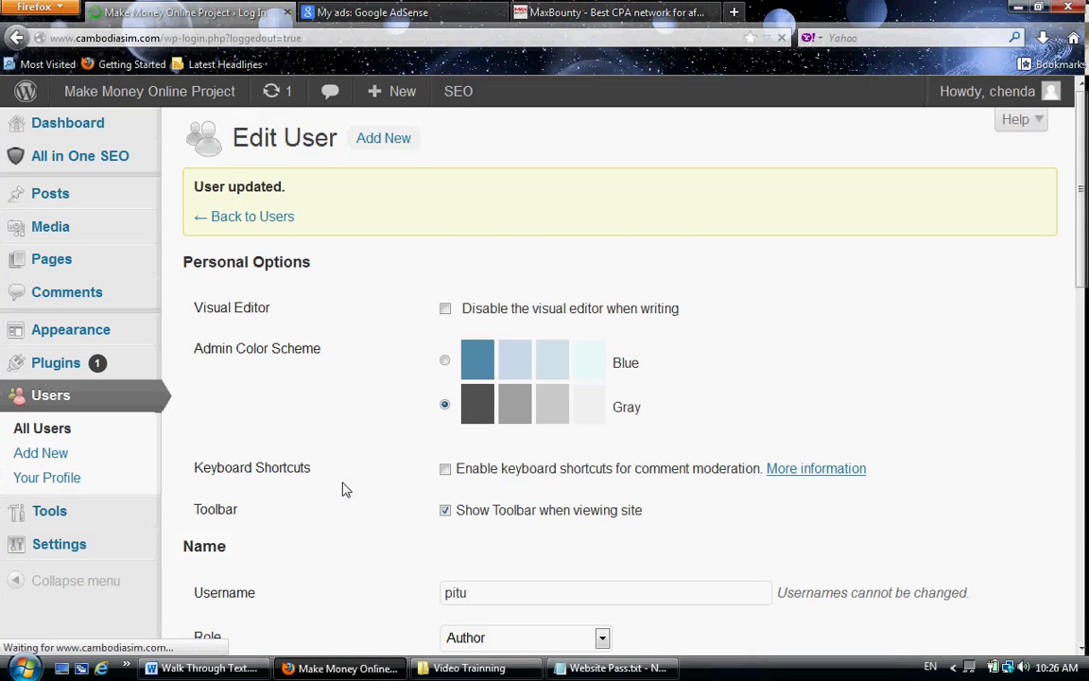
{"action": "left_click_drag", "start_coordinate": [513, 431], "coordinate": [311, 434]}
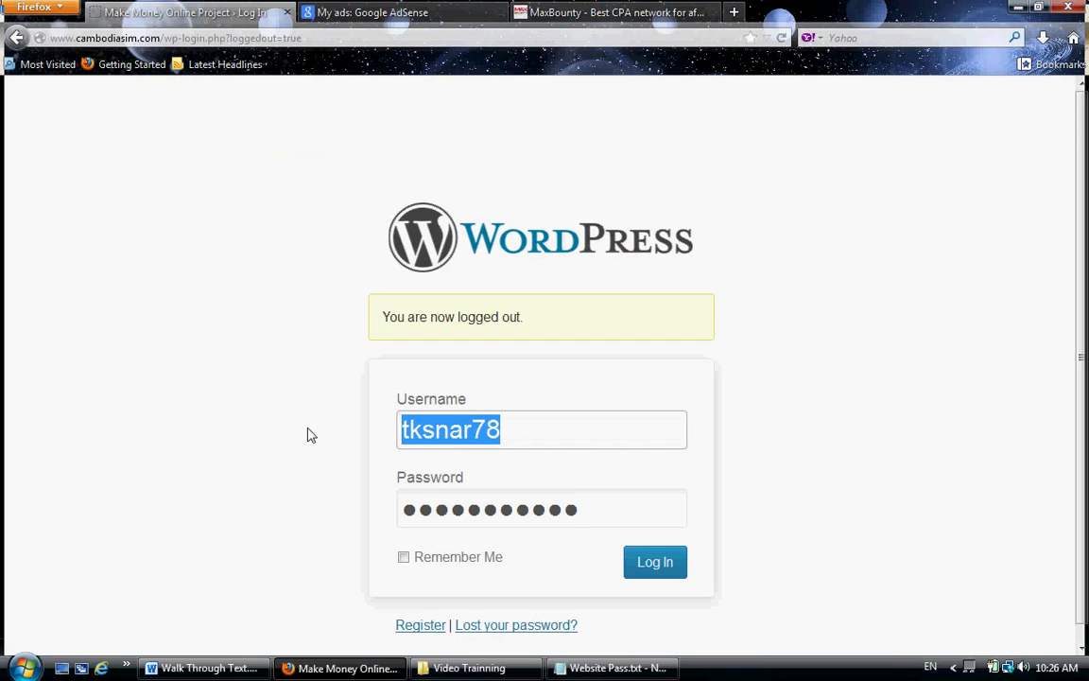
{"action": "type", "text": "pitu"}
{"action": "key", "text": "Tab"}
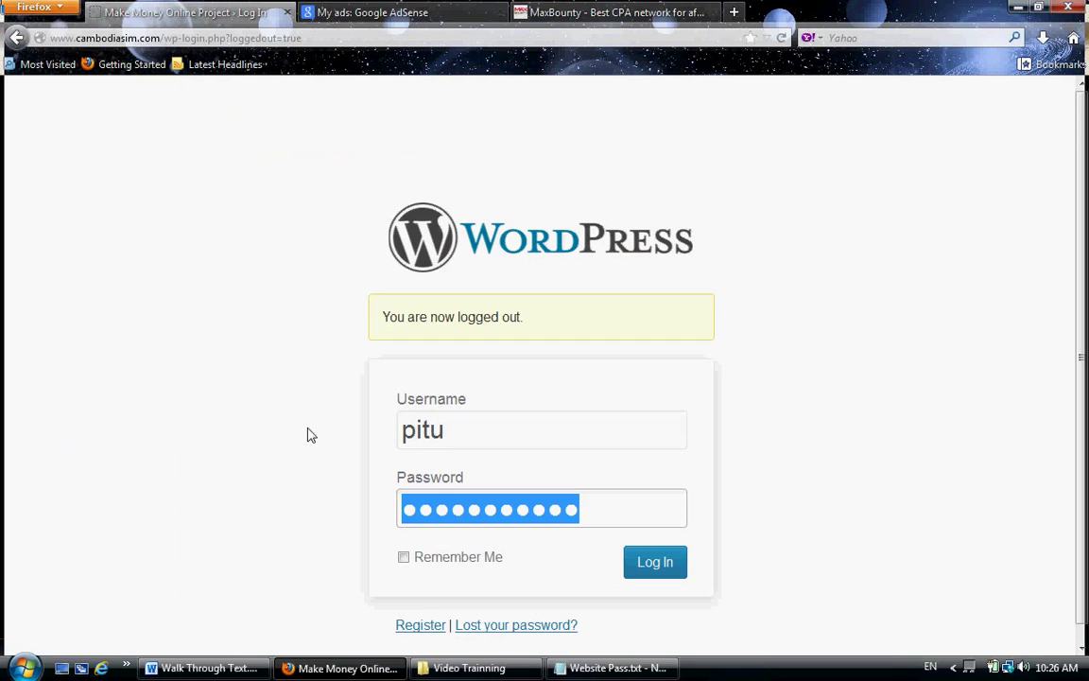
{"action": "type", "text": "*******"}
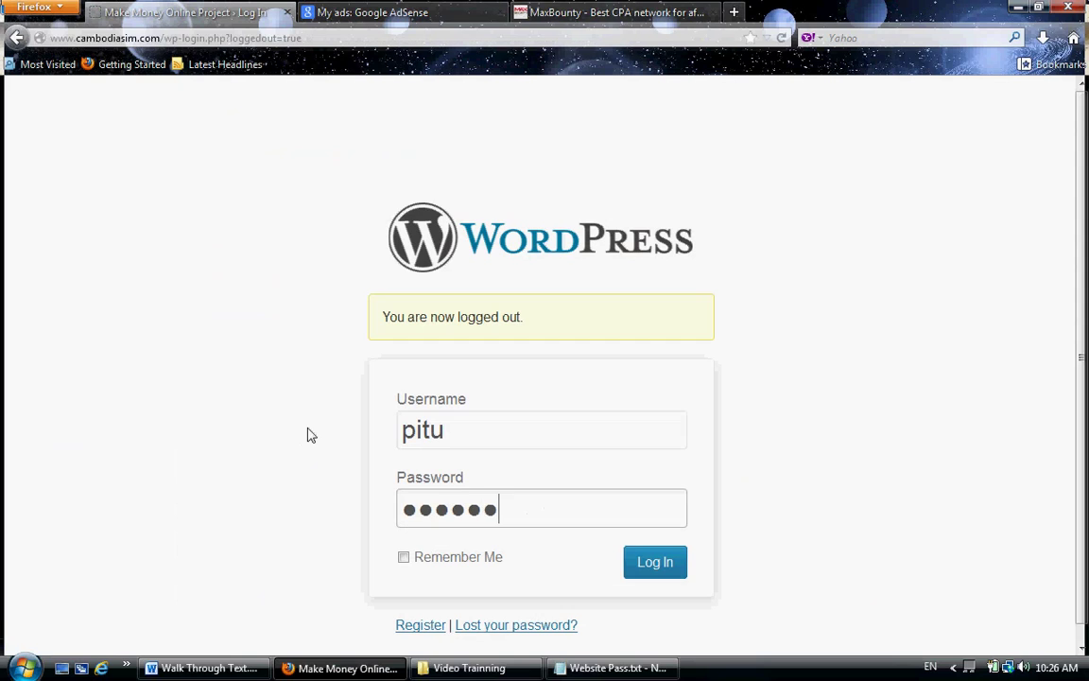
{"action": "key", "text": "Return"}
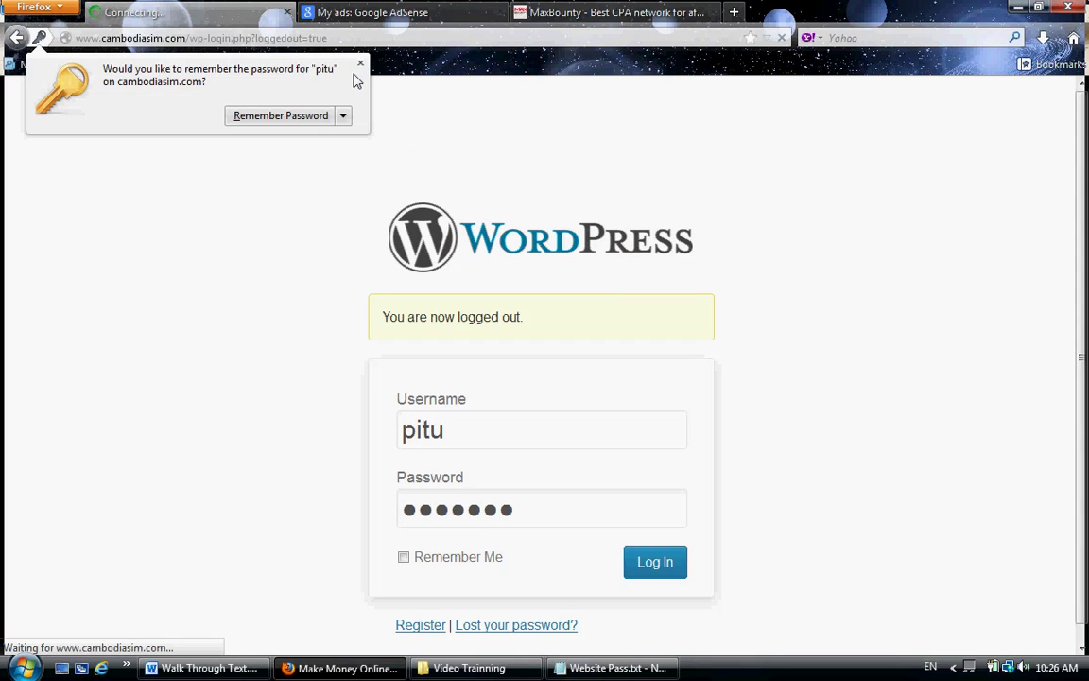
{"action": "left_click", "coordinate": [360, 63]}
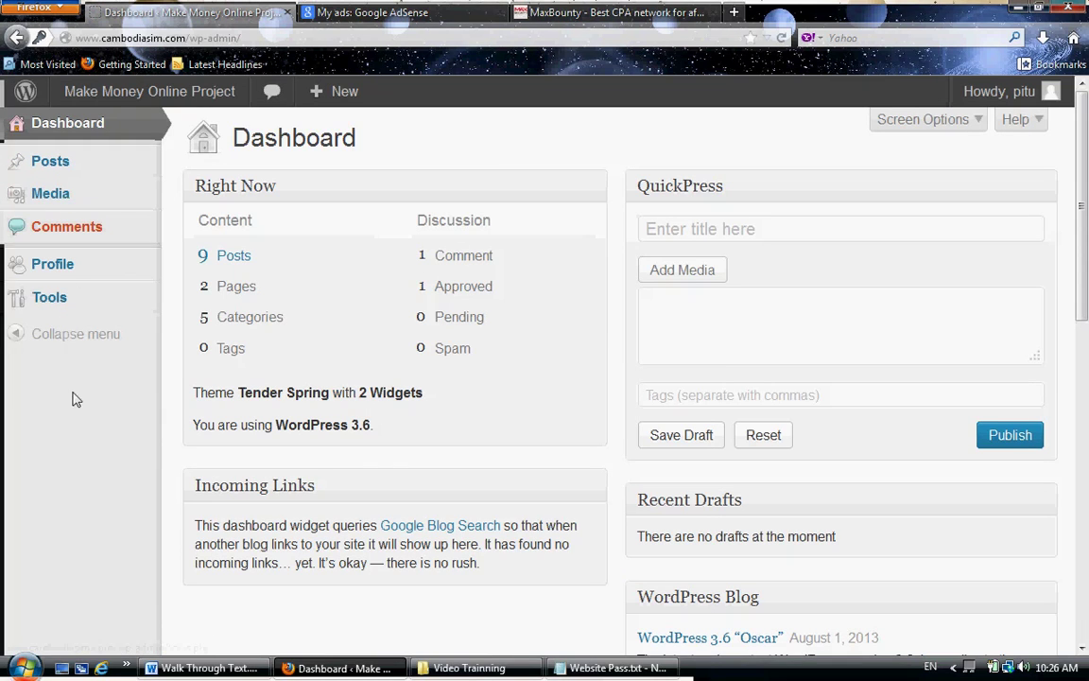
- Publish a new post titled 'sfsdf' with body 'sdfstdf' under the Millionaire Mind category
{"action": "mouse_move", "coordinate": [108, 163]}
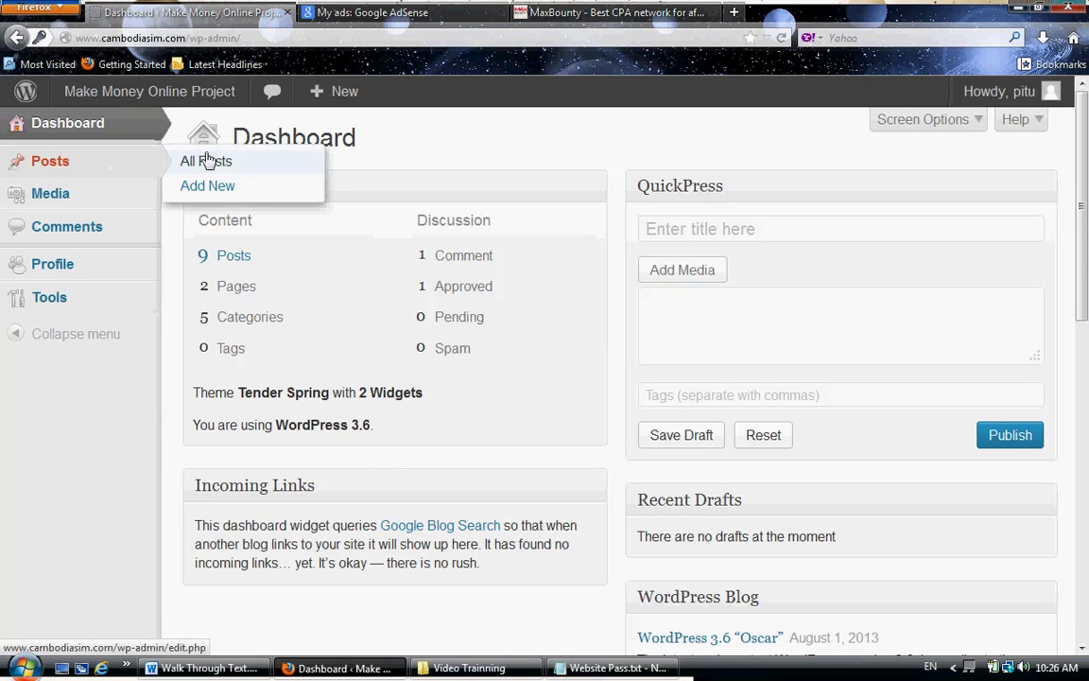
{"action": "left_click", "coordinate": [210, 188]}
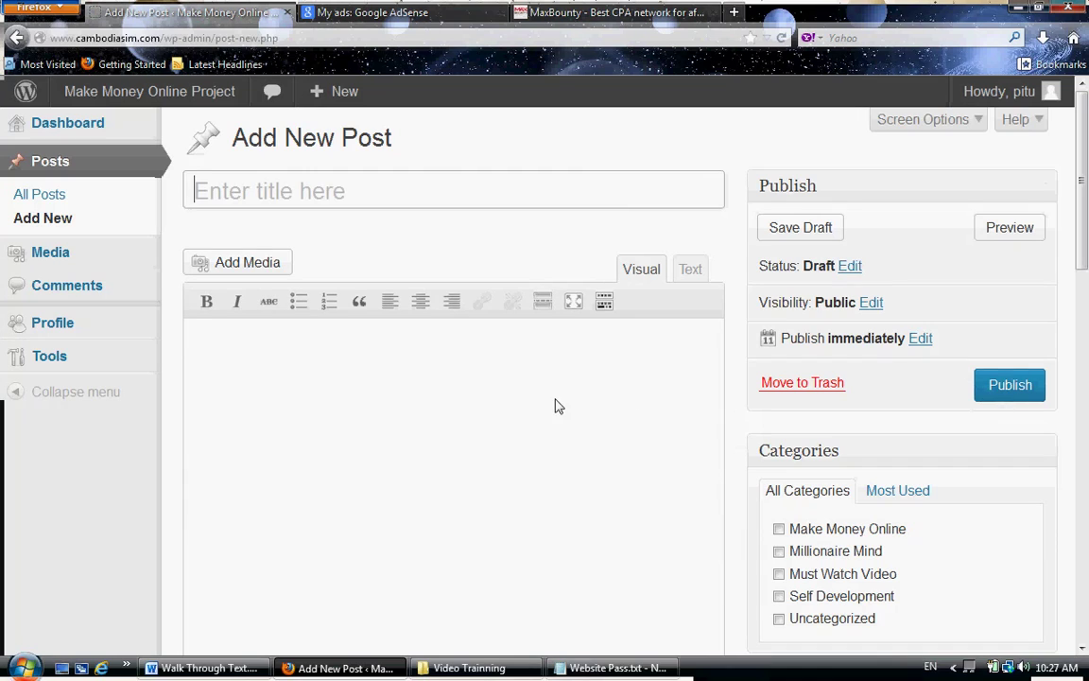
{"action": "left_click", "coordinate": [340, 194]}
{"action": "type", "text": "sfsdf"}
{"action": "left_click", "coordinate": [357, 382]}
{"action": "type", "text": "sdfstdf"}
{"action": "left_click", "coordinate": [816, 554]}
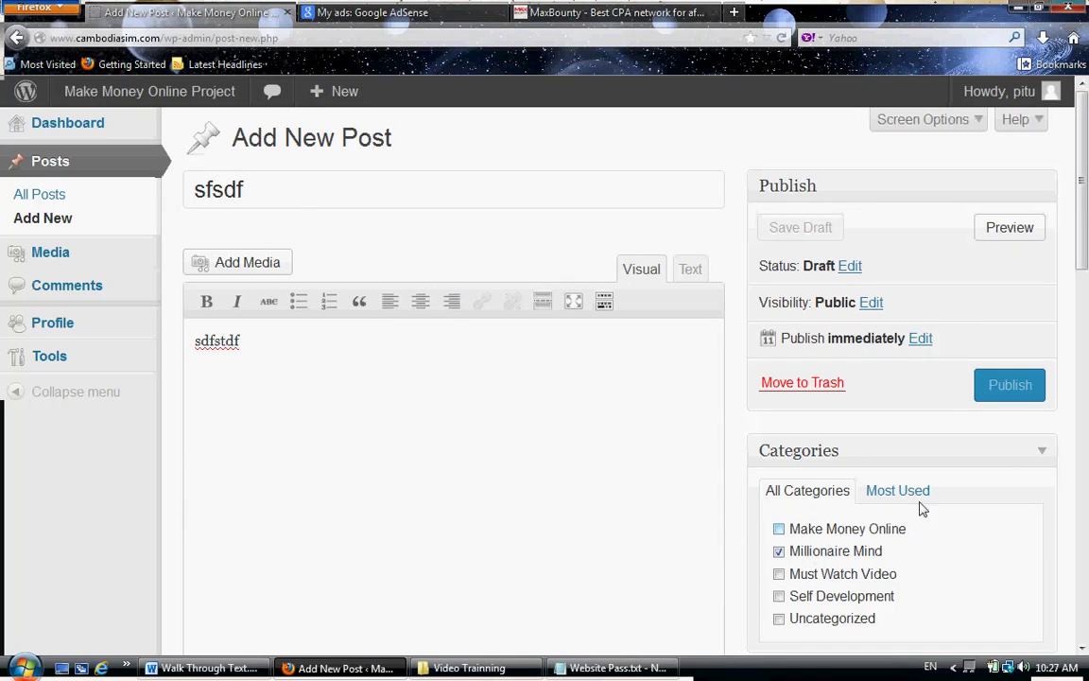
{"action": "left_click", "coordinate": [999, 390]}
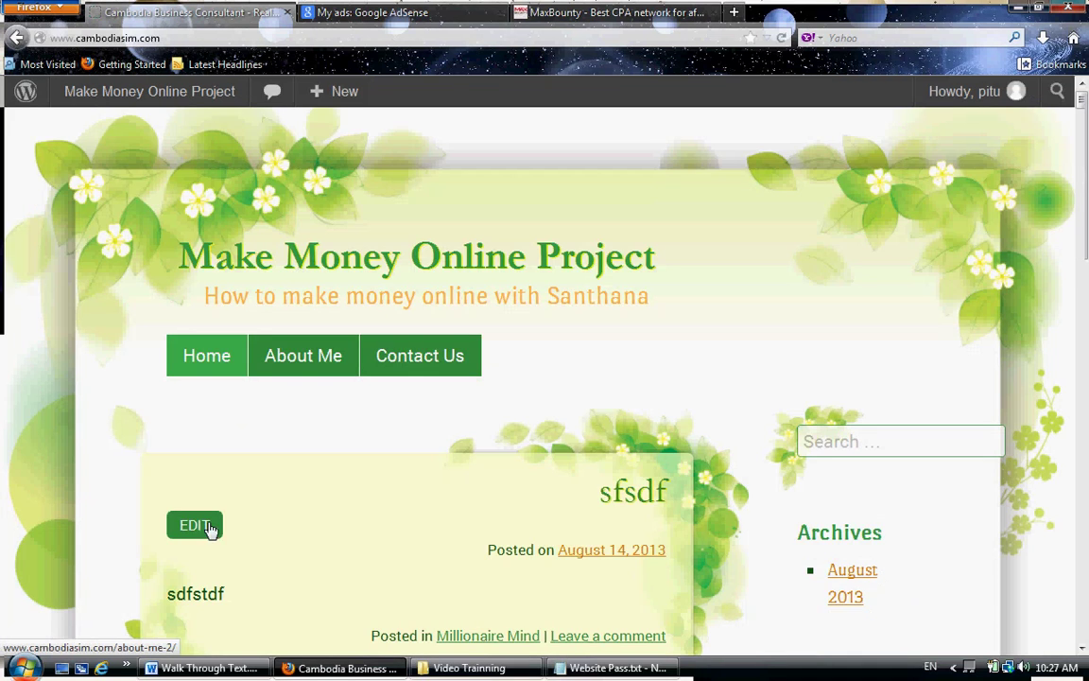
- Check the front page, then log the Author out via the Howdy account menu
{"action": "scroll", "coordinate": [279, 506], "scroll_direction": "down", "scroll_amount": 4}
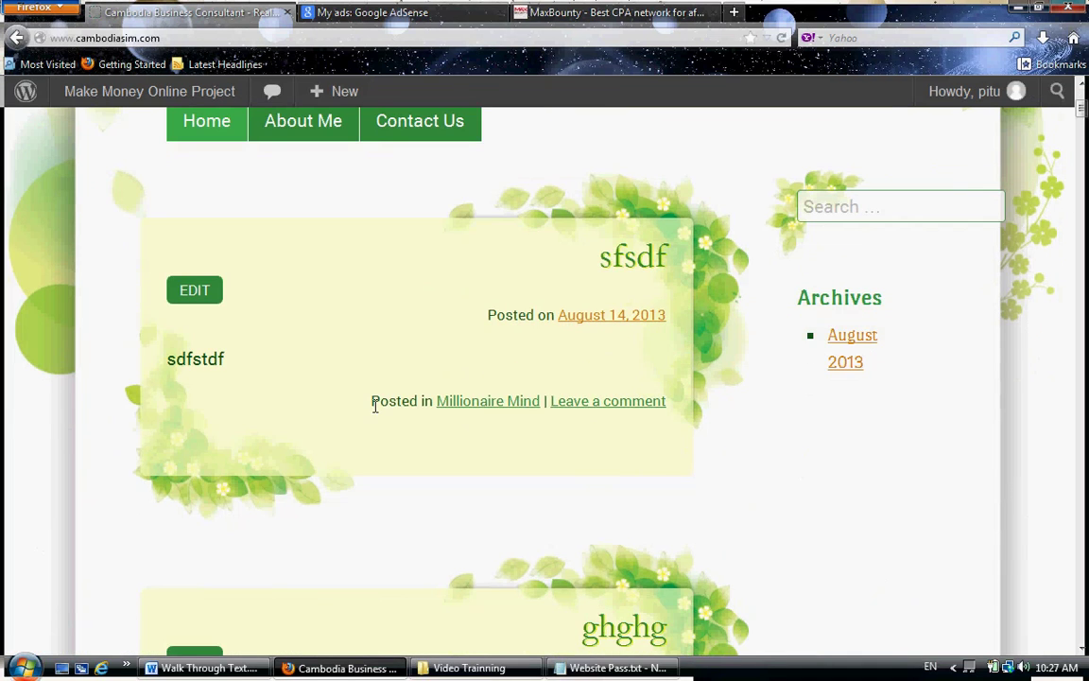
{"action": "scroll", "coordinate": [342, 401], "scroll_direction": "down", "scroll_amount": 10}
{"action": "scroll", "coordinate": [342, 401], "scroll_direction": "up", "scroll_amount": 14}
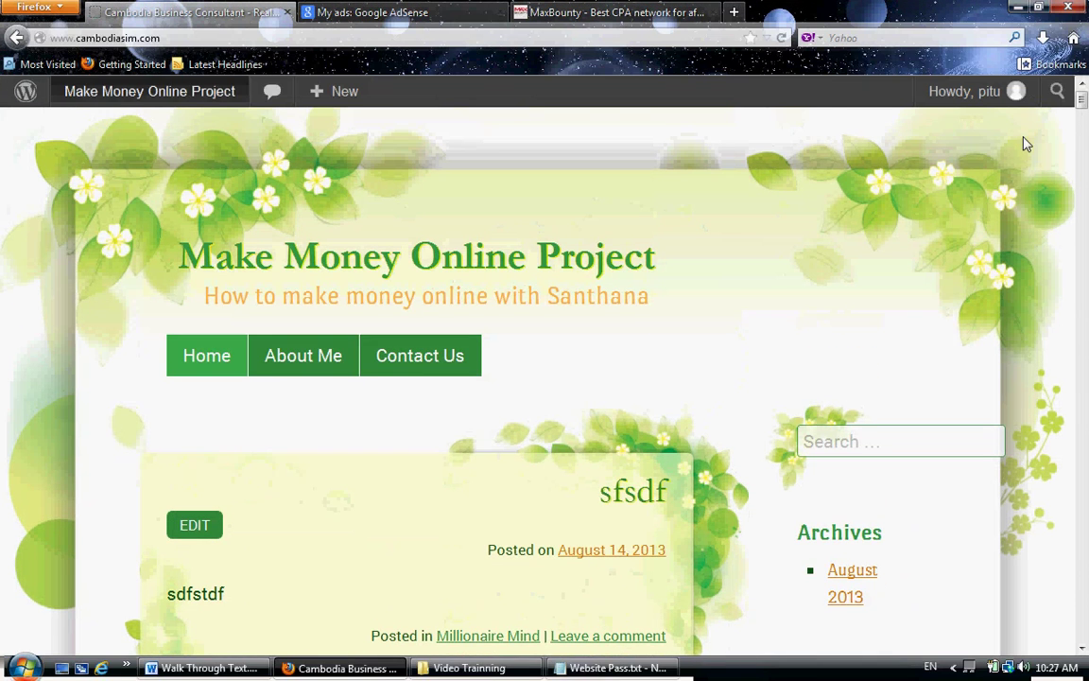
{"action": "mouse_move", "coordinate": [972, 97]}
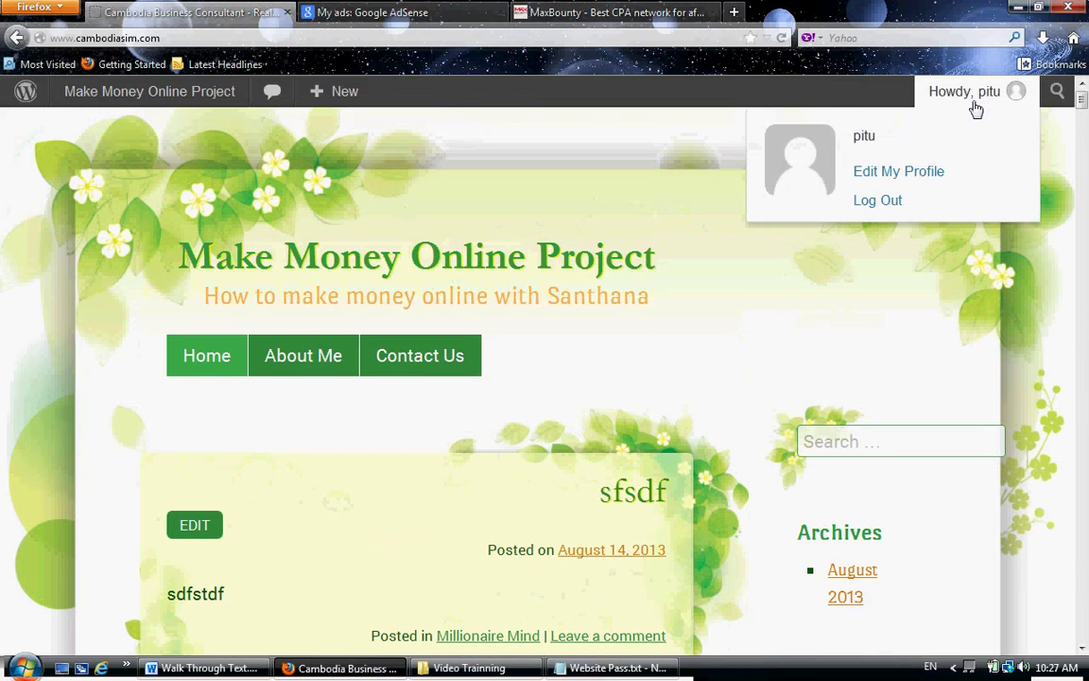
{"action": "left_click", "coordinate": [877, 208]}
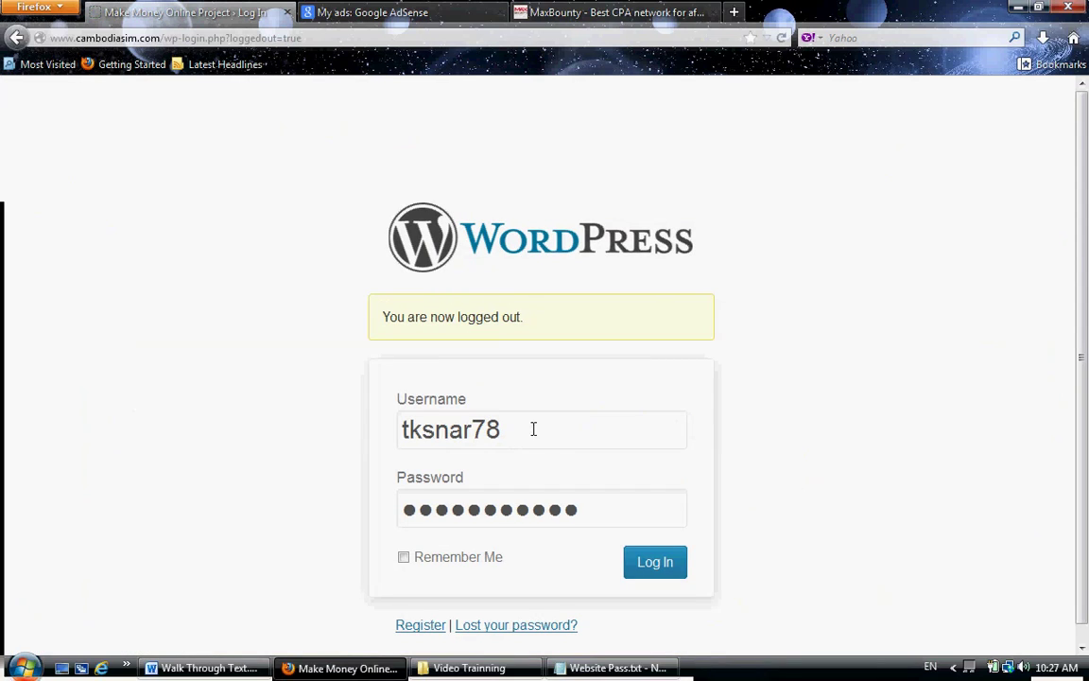
- Log in with the administrator's username and password, declining the browser's save-password offer
{"action": "left_click_drag", "start_coordinate": [532, 428], "coordinate": [323, 446]}
{"action": "type", "text": "c"}
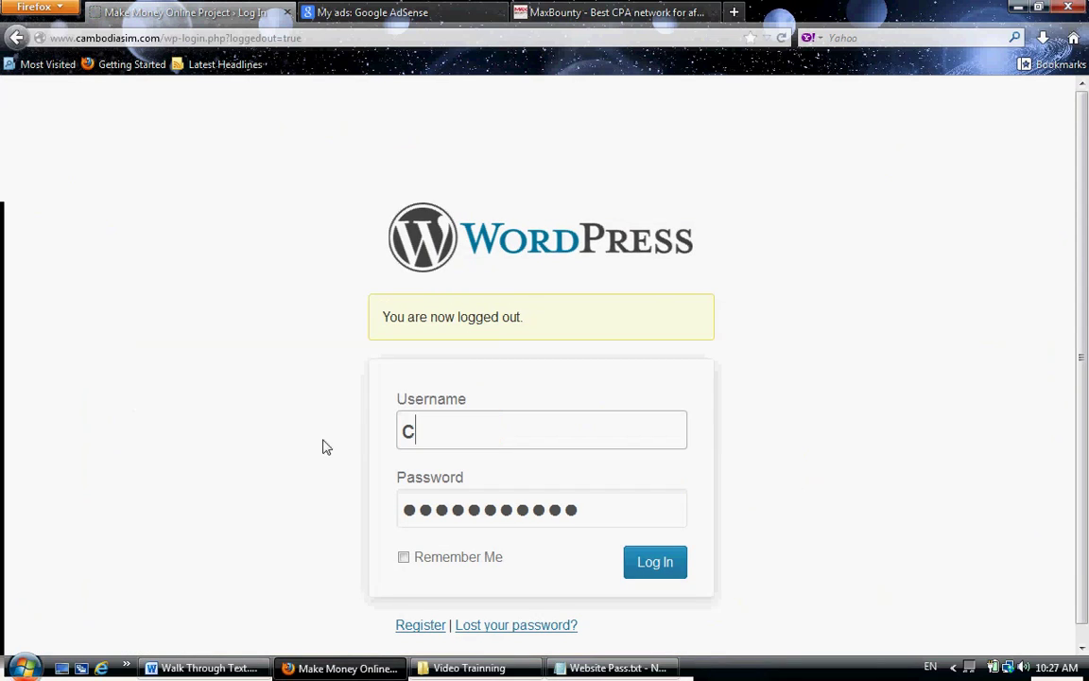
{"action": "type", "text": "henda"}
{"action": "key", "text": "Tab"}
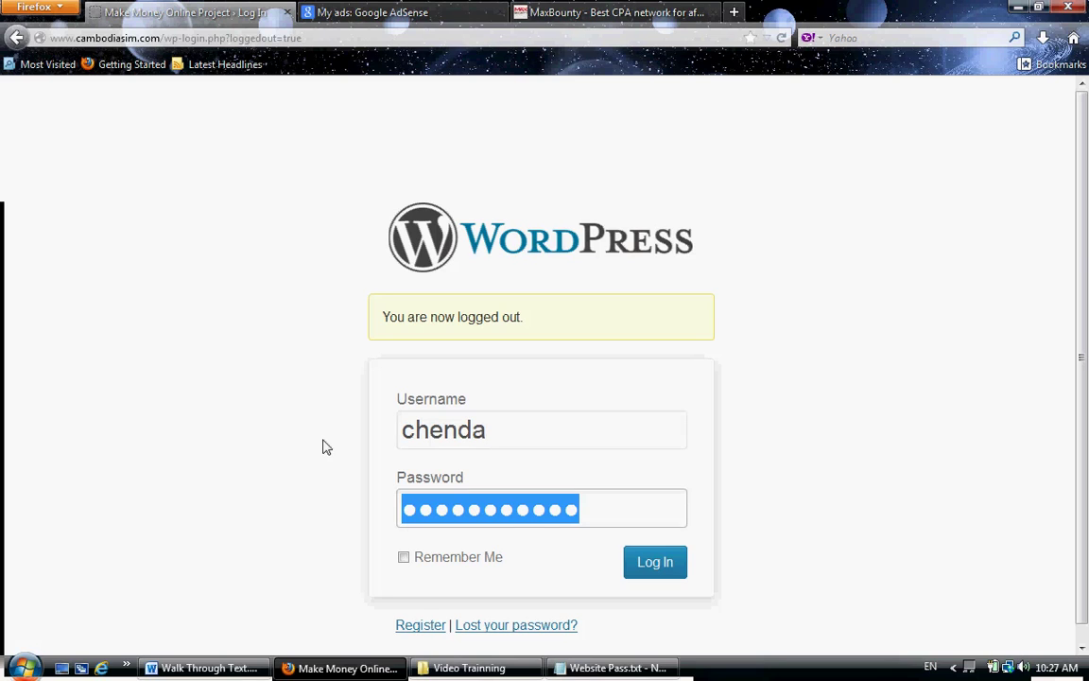
{"action": "type", "text": "*******"}
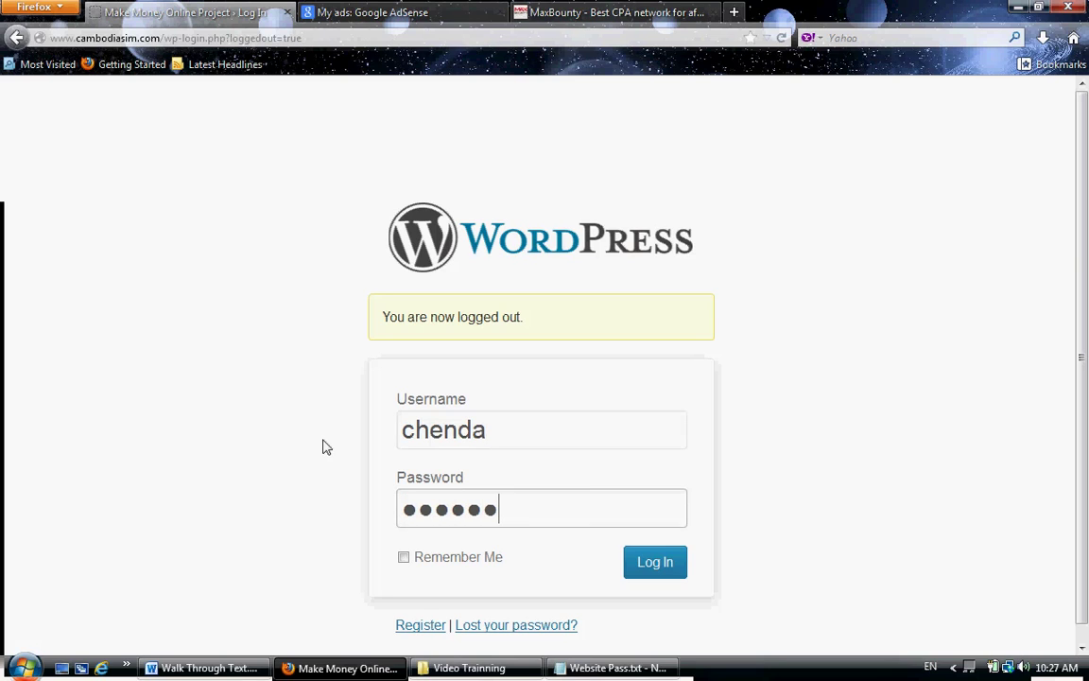
{"action": "key", "text": "Return"}
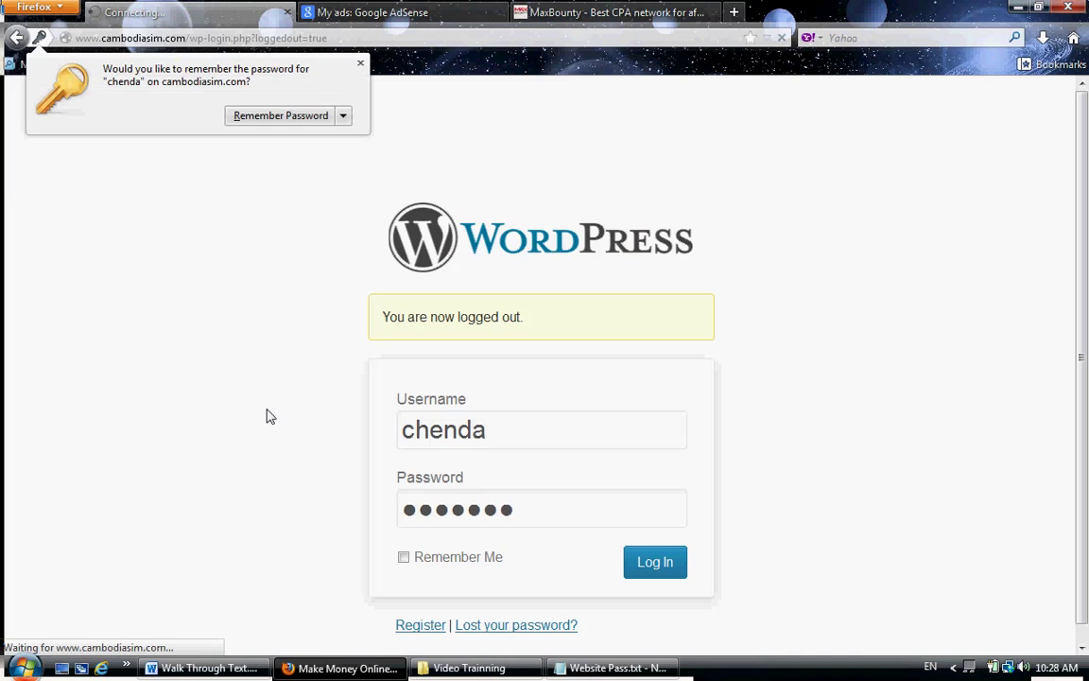
{"action": "left_click", "coordinate": [360, 63]}
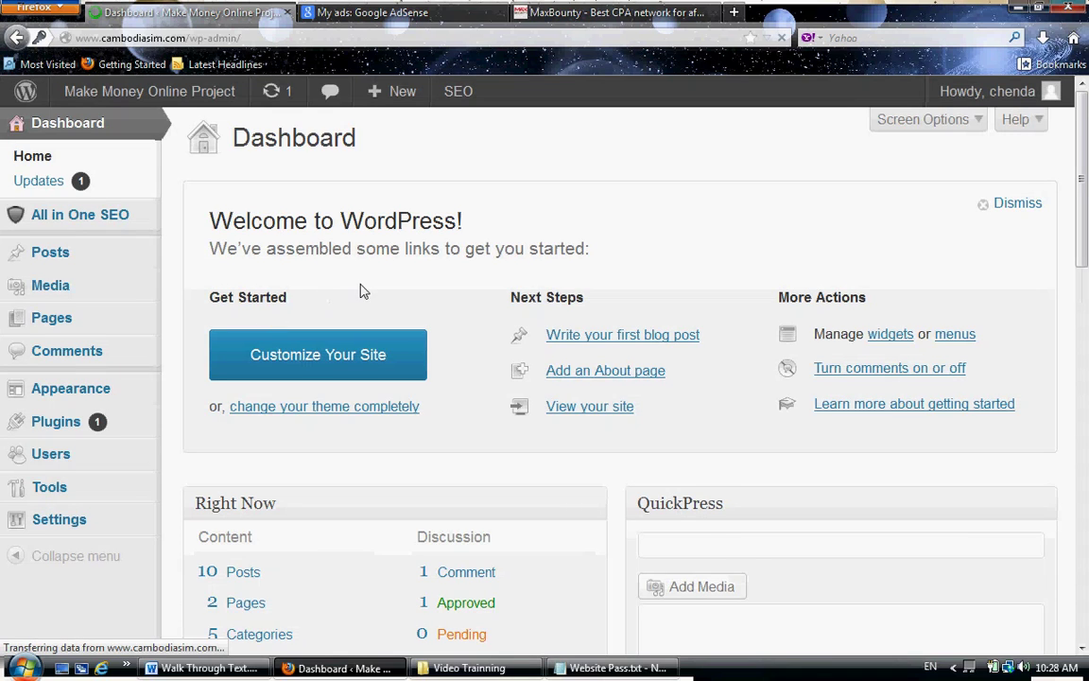
- Go to Settings > General from the admin sidebar
{"action": "mouse_move", "coordinate": [186, 107]}
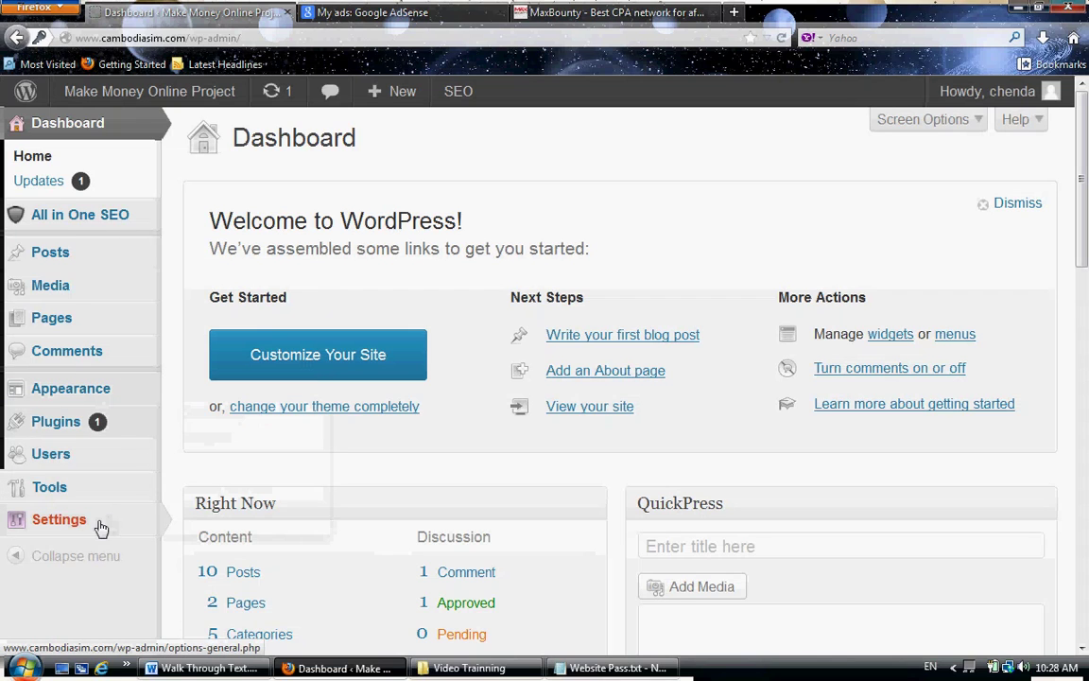
{"action": "mouse_move", "coordinate": [146, 511]}
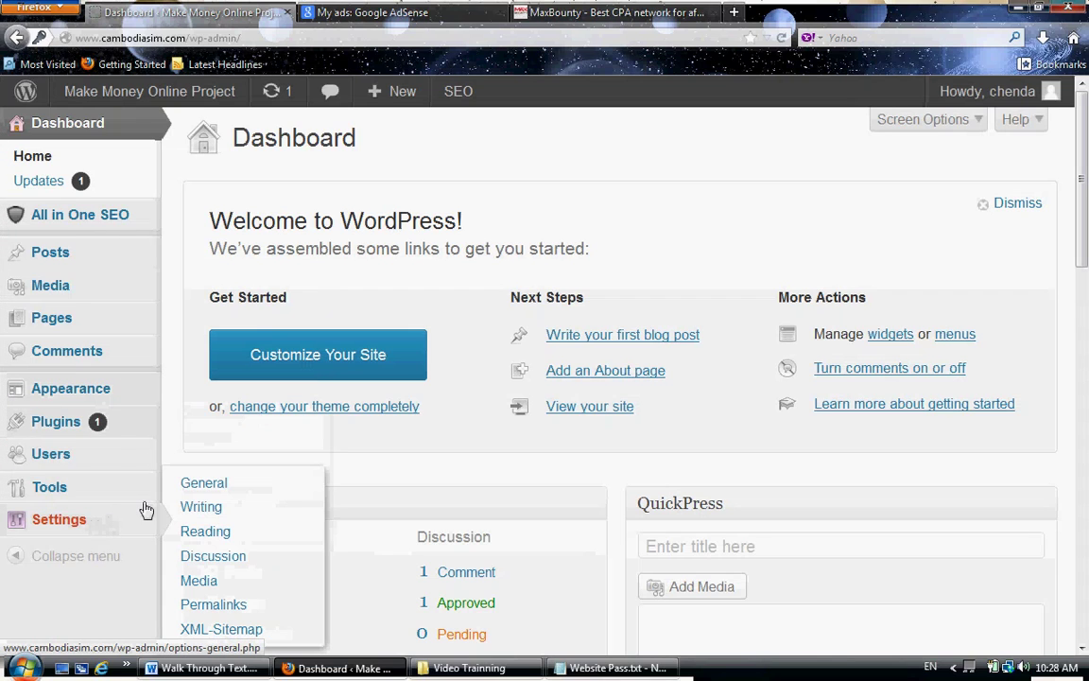
{"action": "left_click", "coordinate": [209, 484]}
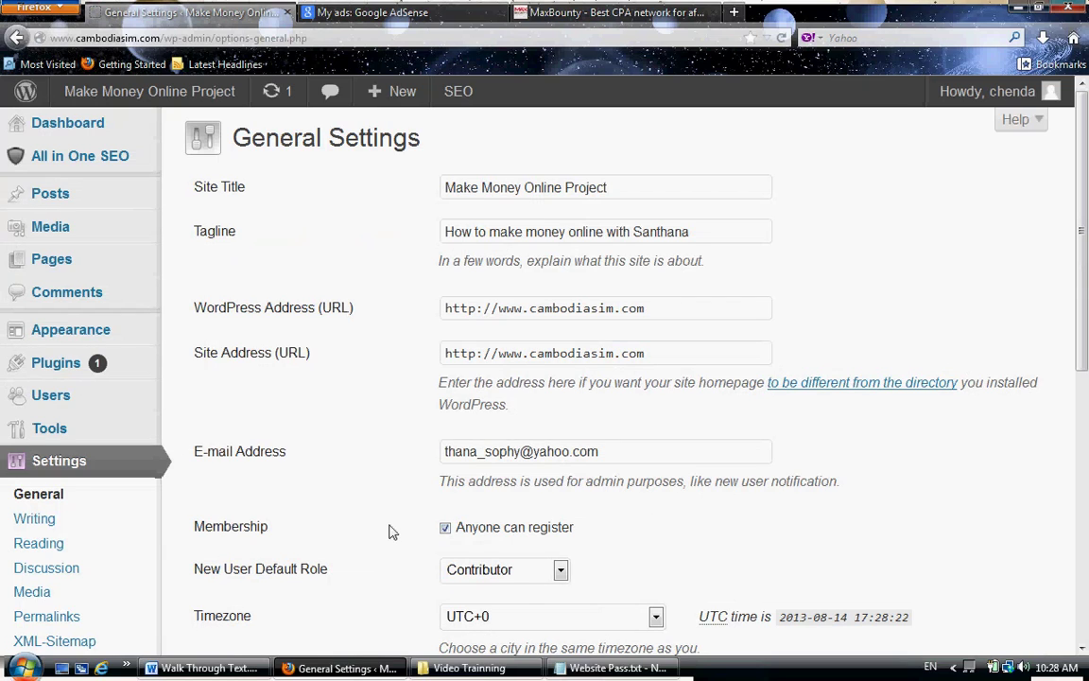
- Keep New User Default Role on Contributor after briefly selecting Administrator
{"action": "left_click", "coordinate": [560, 570]}
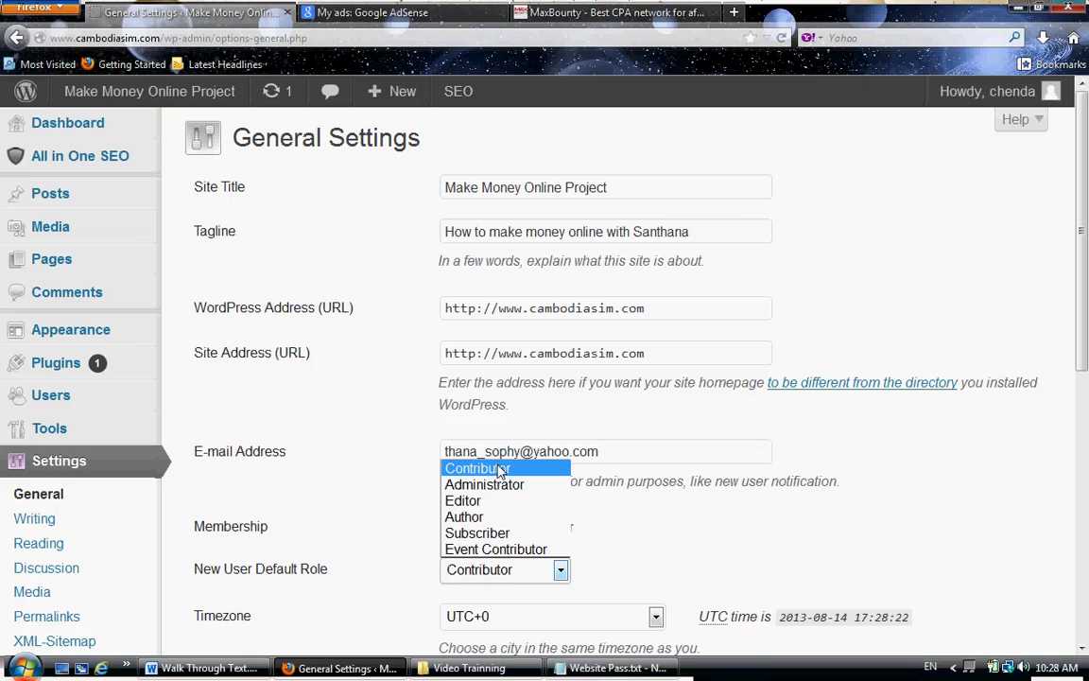
{"action": "left_click", "coordinate": [484, 484]}
{"action": "left_click", "coordinate": [486, 575]}
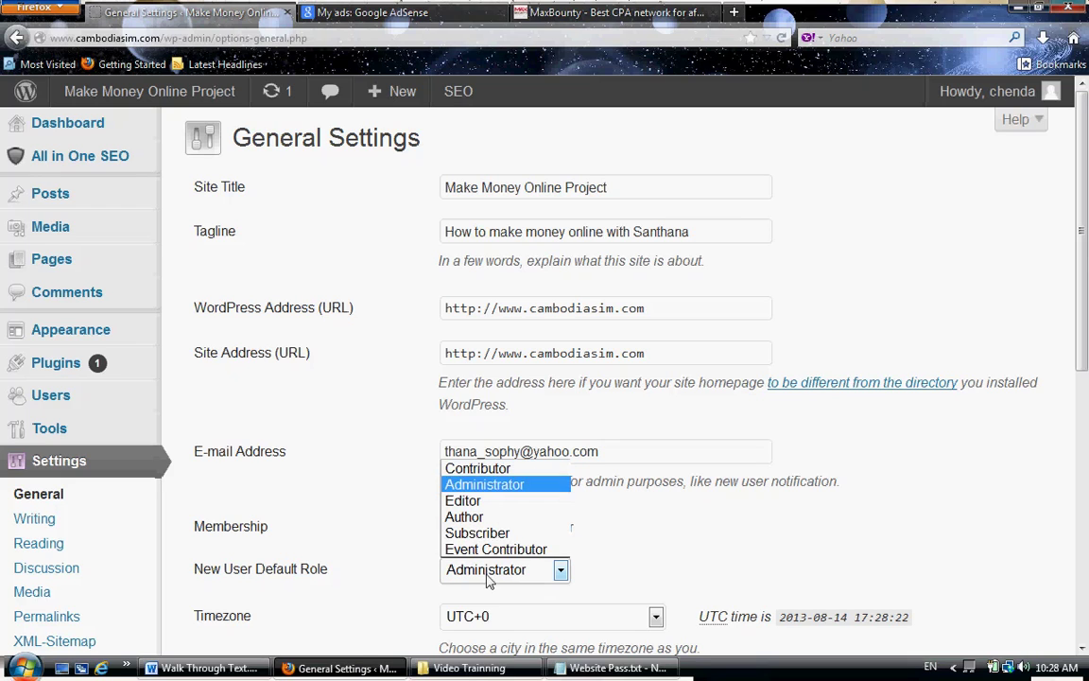
{"action": "left_click", "coordinate": [487, 468]}
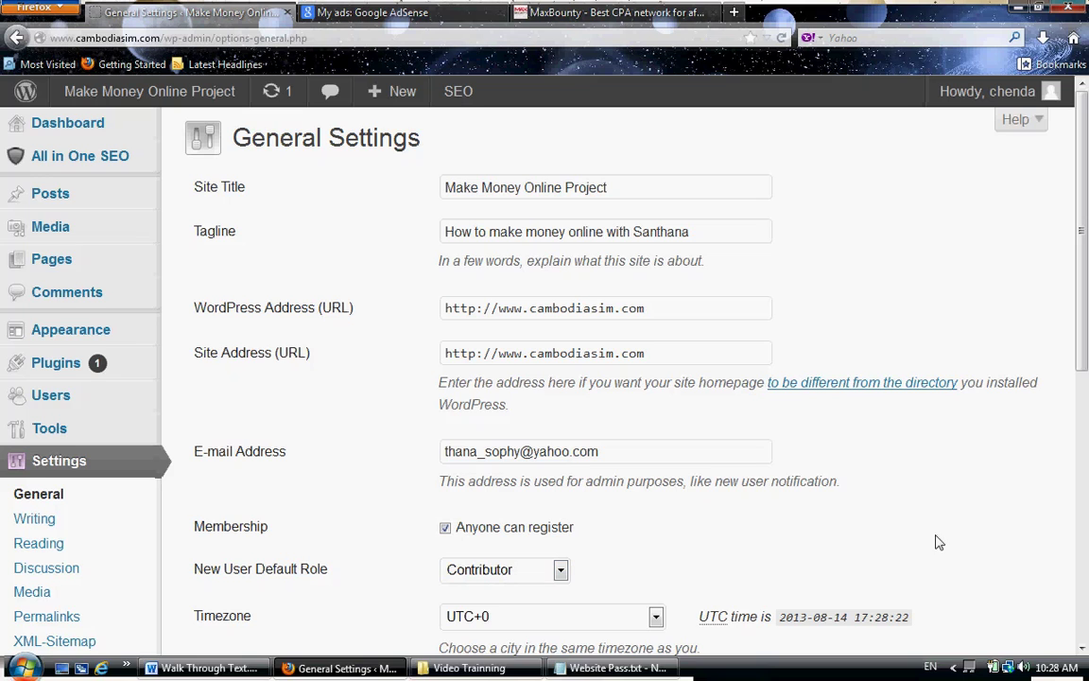
- Save the General Settings with open registration switched off
{"action": "scroll", "coordinate": [739, 472], "scroll_direction": "down", "scroll_amount": 1}
{"action": "scroll", "coordinate": [739, 473], "scroll_direction": "down", "scroll_amount": 2}
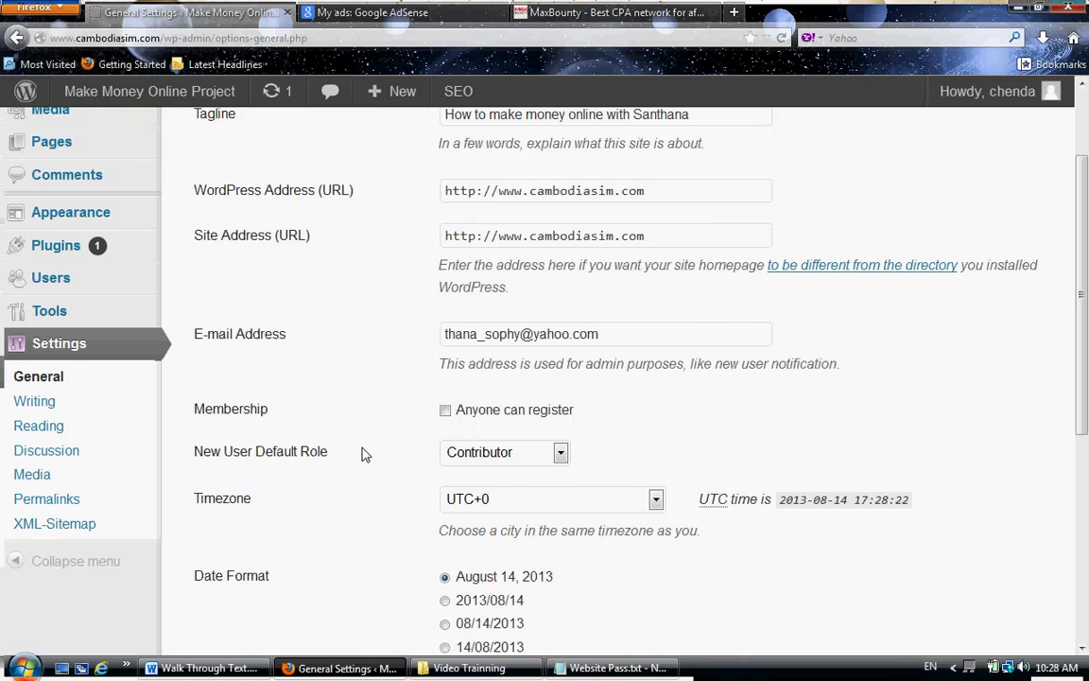
{"action": "scroll", "coordinate": [363, 454], "scroll_direction": "down", "scroll_amount": 2}
{"action": "scroll", "coordinate": [364, 444], "scroll_direction": "down", "scroll_amount": 1}
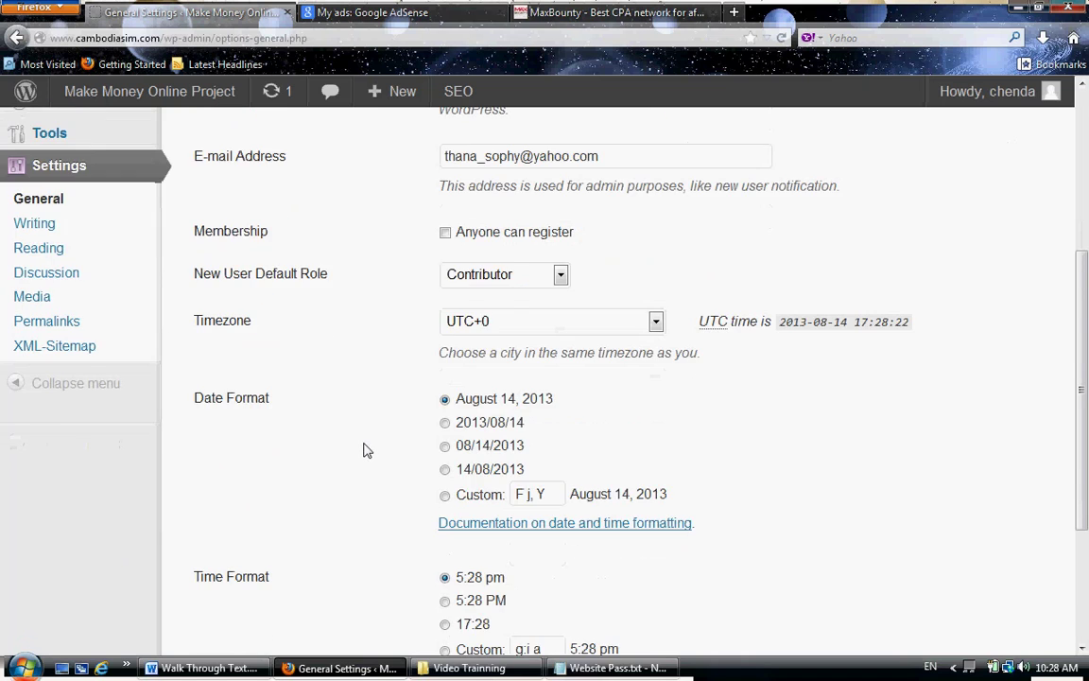
{"action": "scroll", "coordinate": [366, 450], "scroll_direction": "down", "scroll_amount": 3}
{"action": "left_click", "coordinate": [229, 559]}
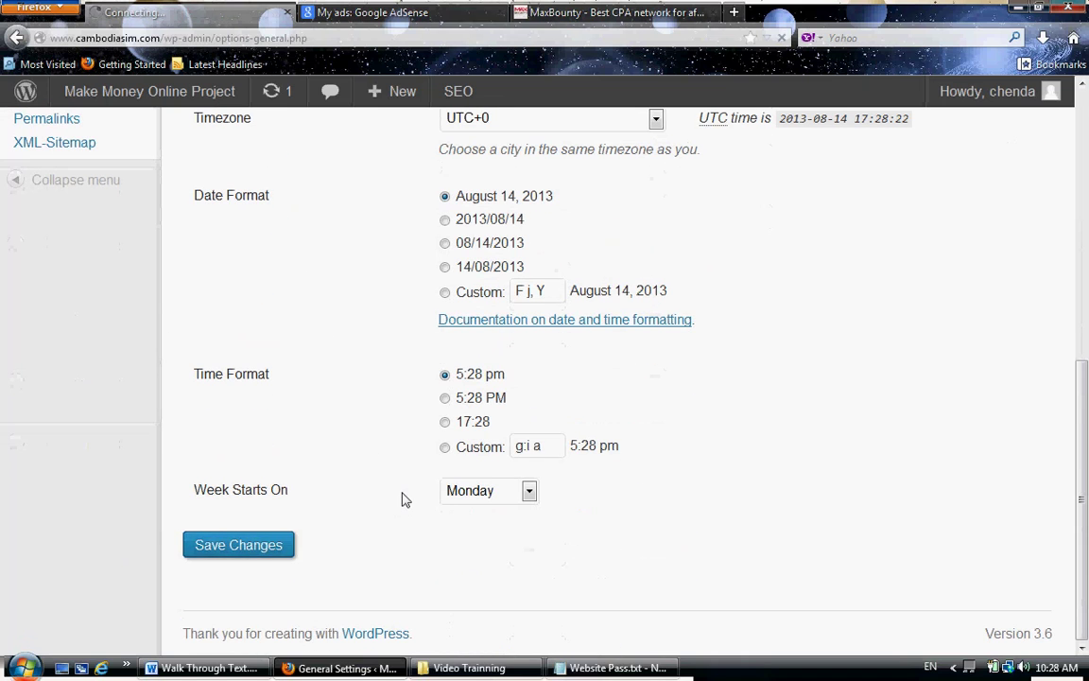
- Log the administrator out via the Howdy account menu
{"action": "scroll", "coordinate": [445, 378], "scroll_direction": "up", "scroll_amount": 5}
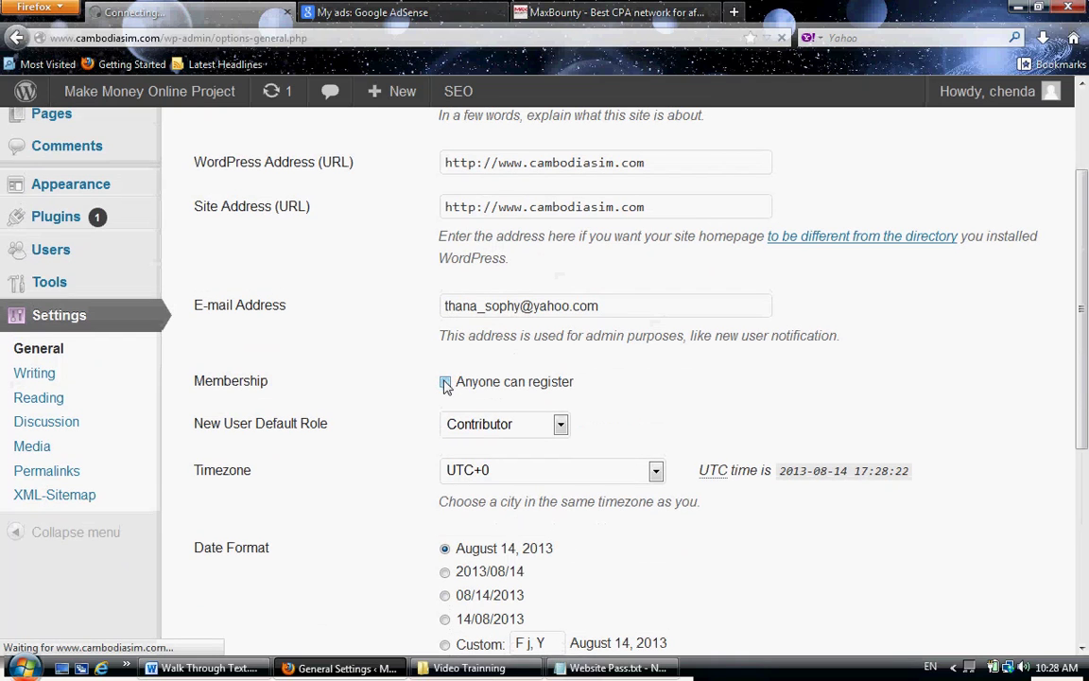
{"action": "scroll", "coordinate": [737, 369], "scroll_direction": "up", "scroll_amount": 3}
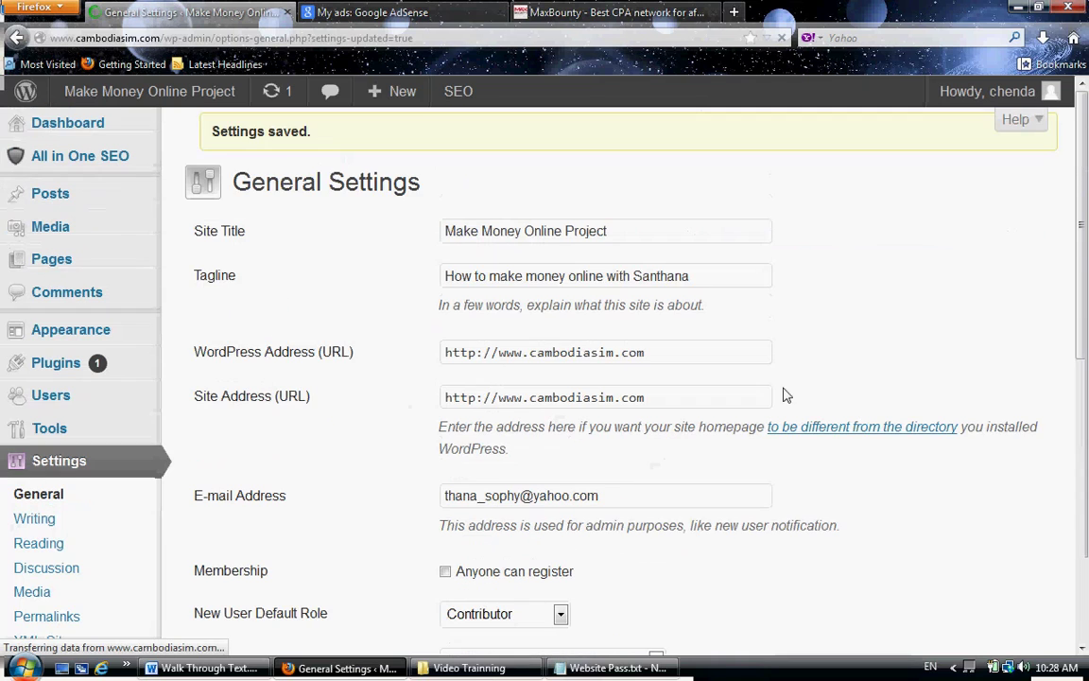
{"action": "mouse_move", "coordinate": [955, 95]}
{"action": "left_click", "coordinate": [912, 202]}
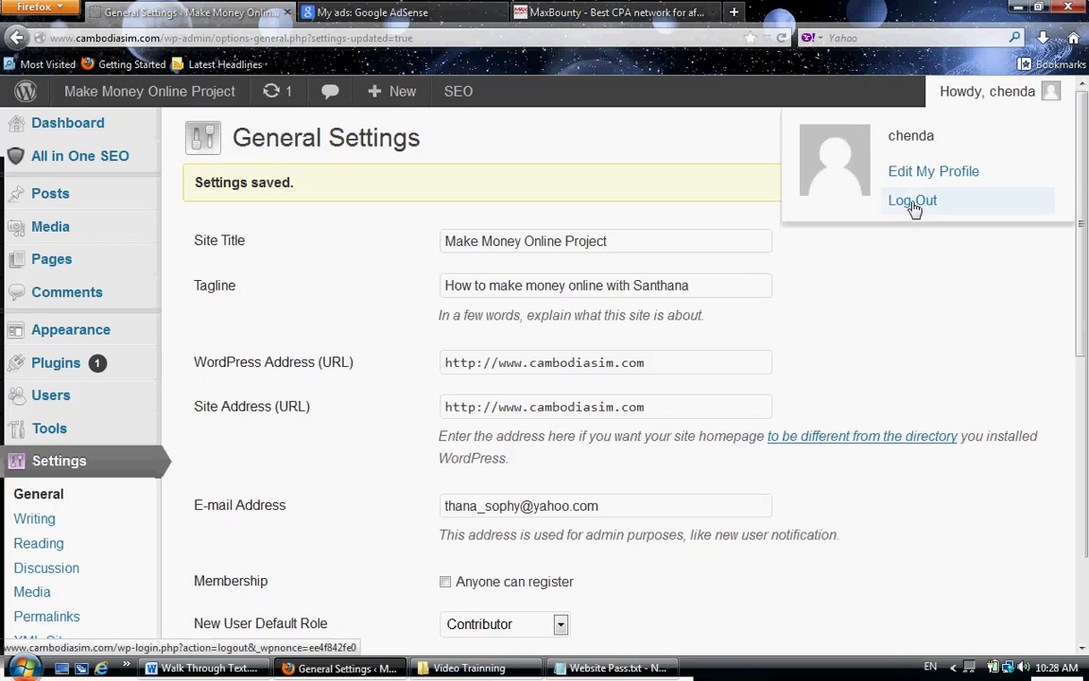